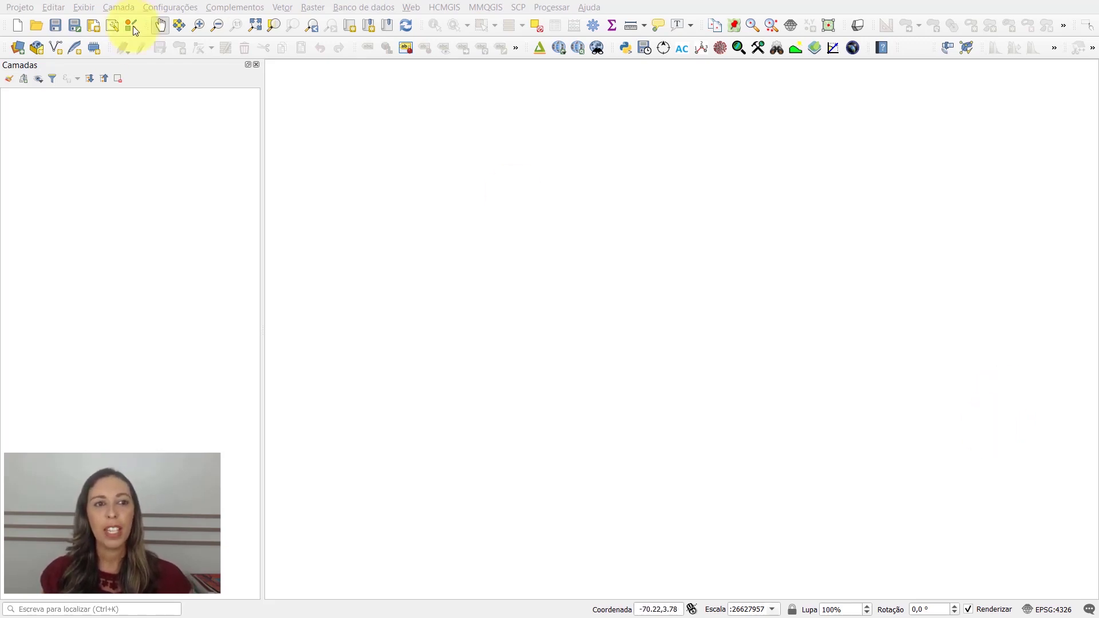
Start adding a vector layer and browse to the vetores folder inside C:\CursoGeoStarter for its source file
click(121, 7)
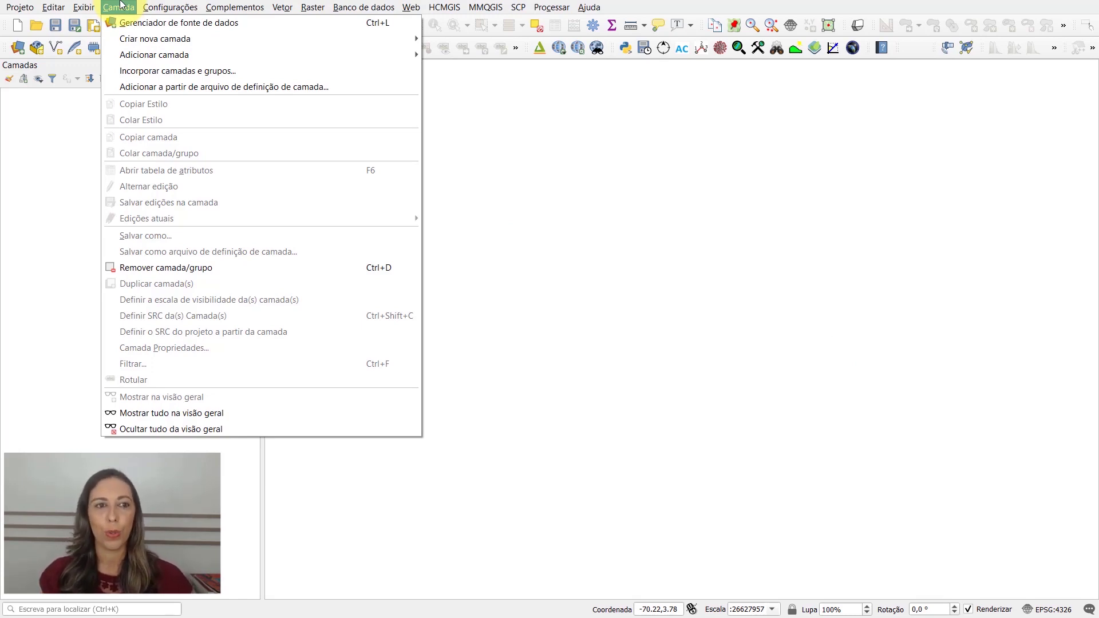
mouse_move(170, 56)
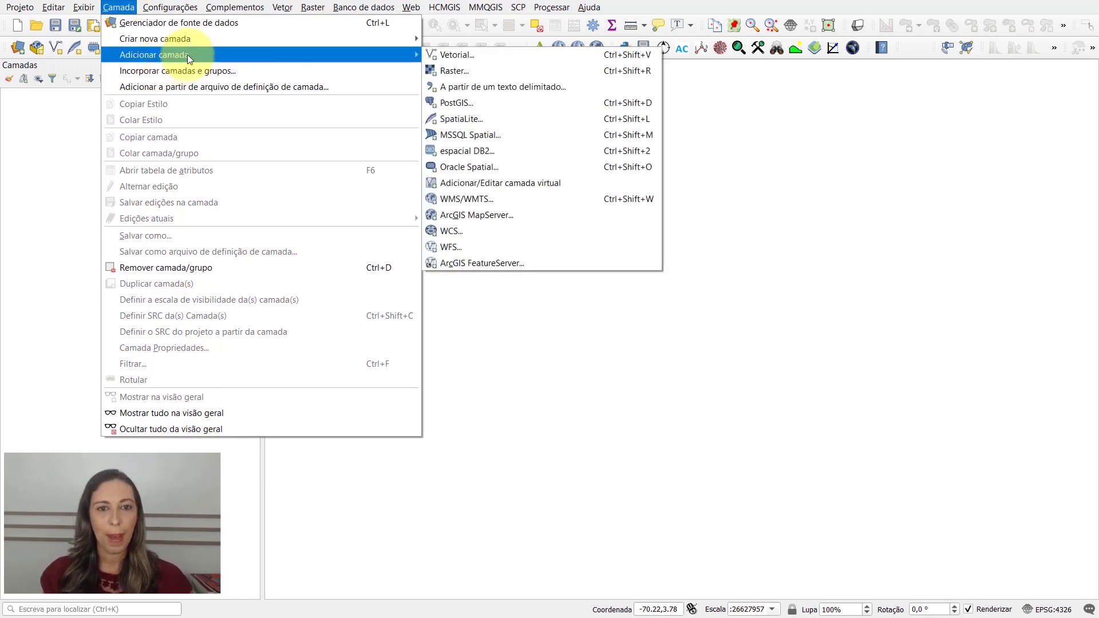
click(486, 53)
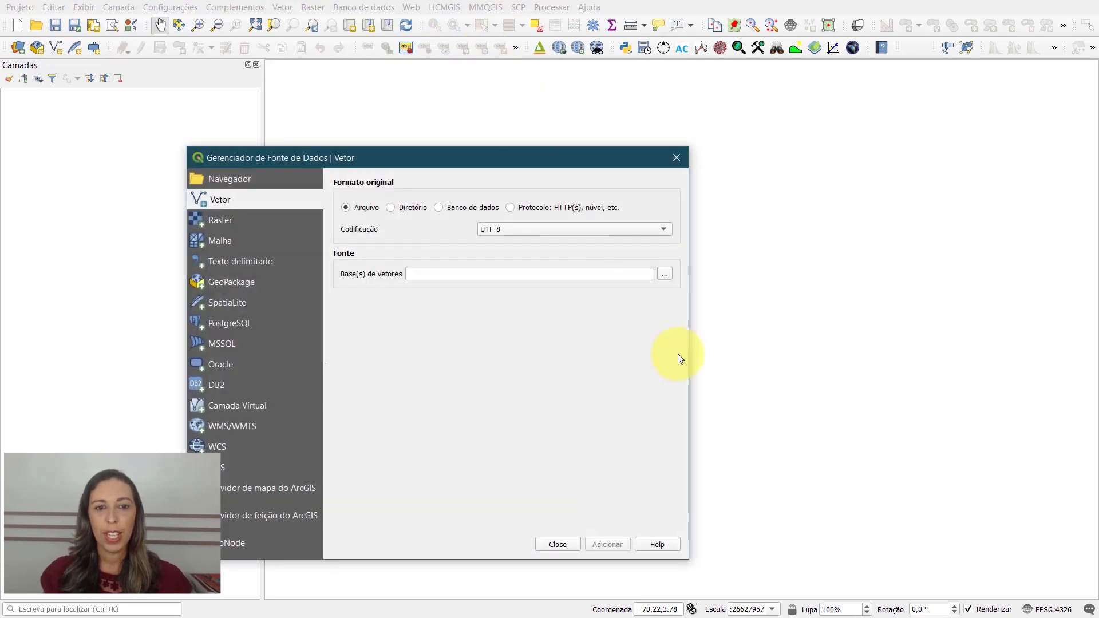
click(665, 276)
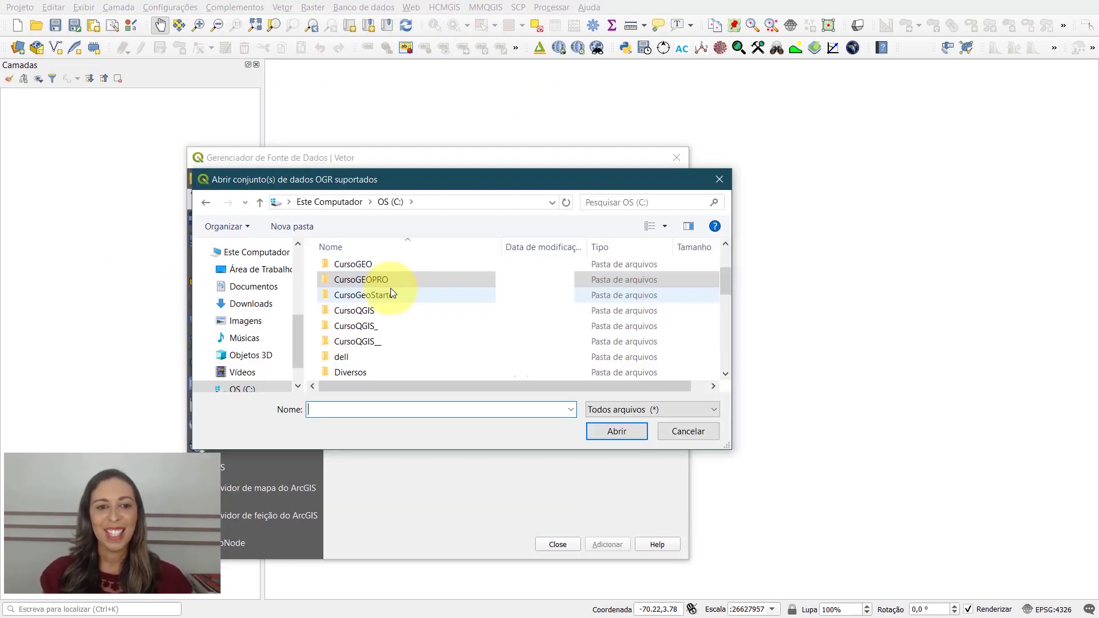
click(375, 296)
double_click(376, 295)
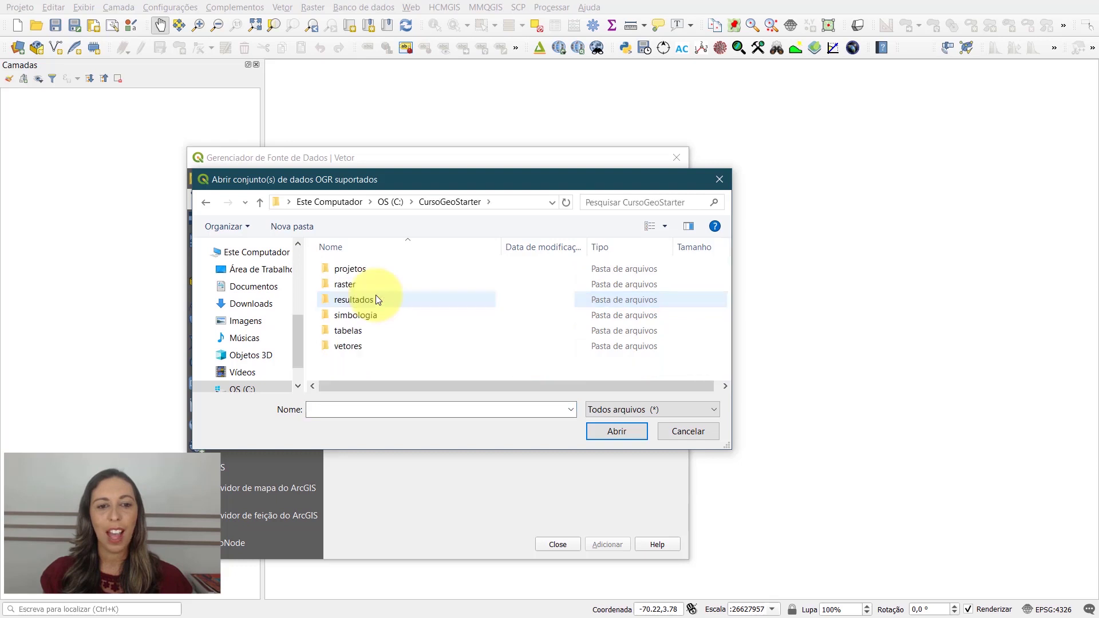
click(364, 347)
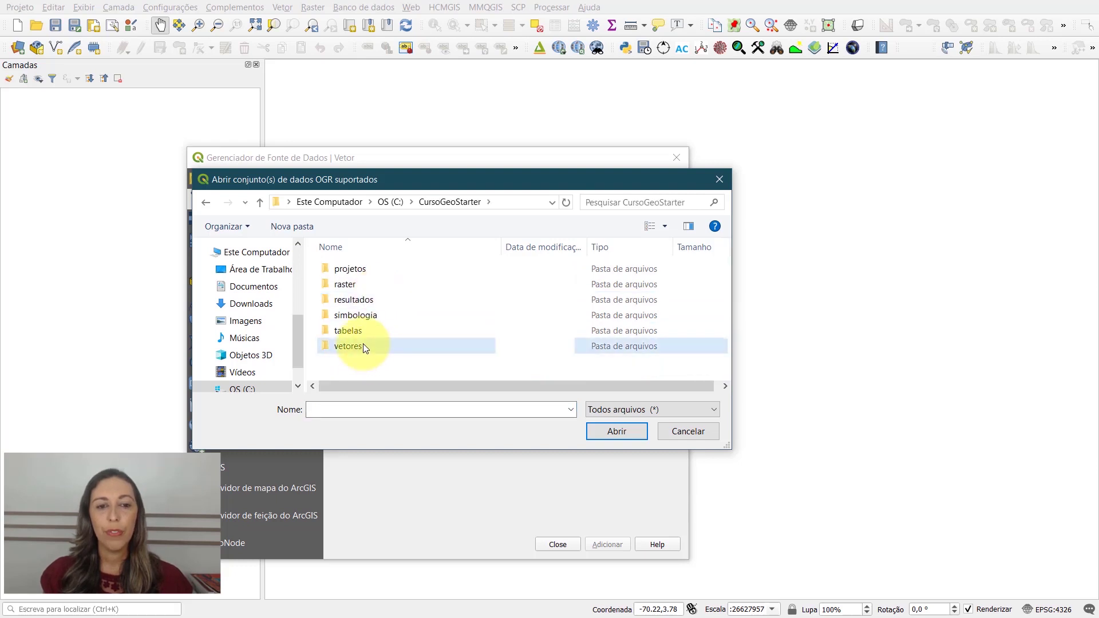
double_click(364, 347)
scroll(364, 347, down, 3)
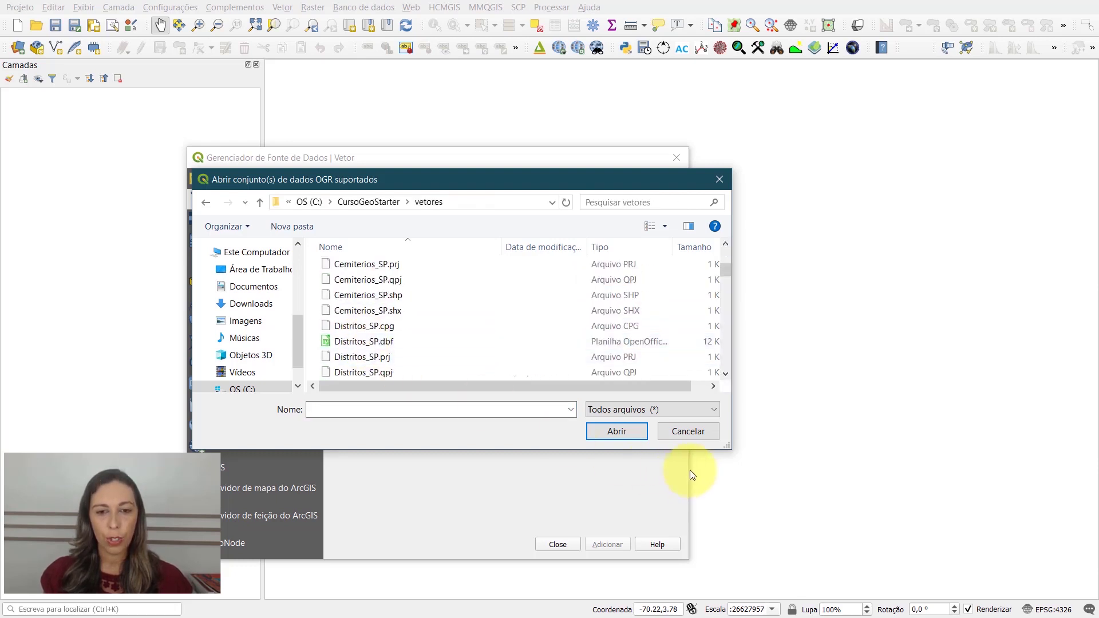
Filter the files to Shapefiles (*.shp) and add point_regioes.shp and regioes_2010.shp together as vector layers
click(616, 407)
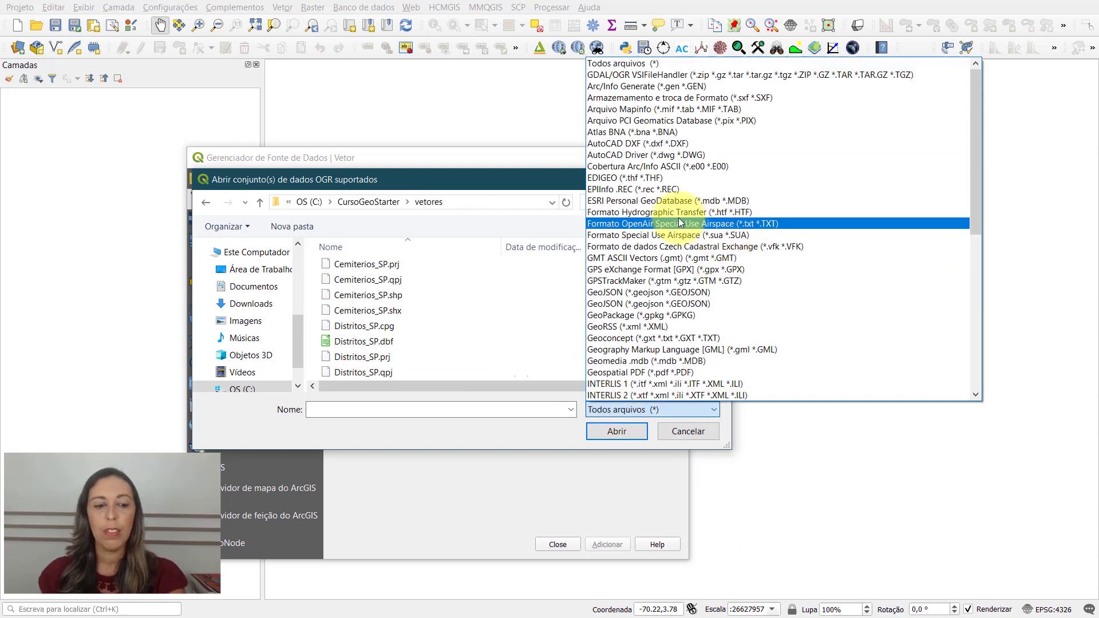
scroll(679, 229, down, 8)
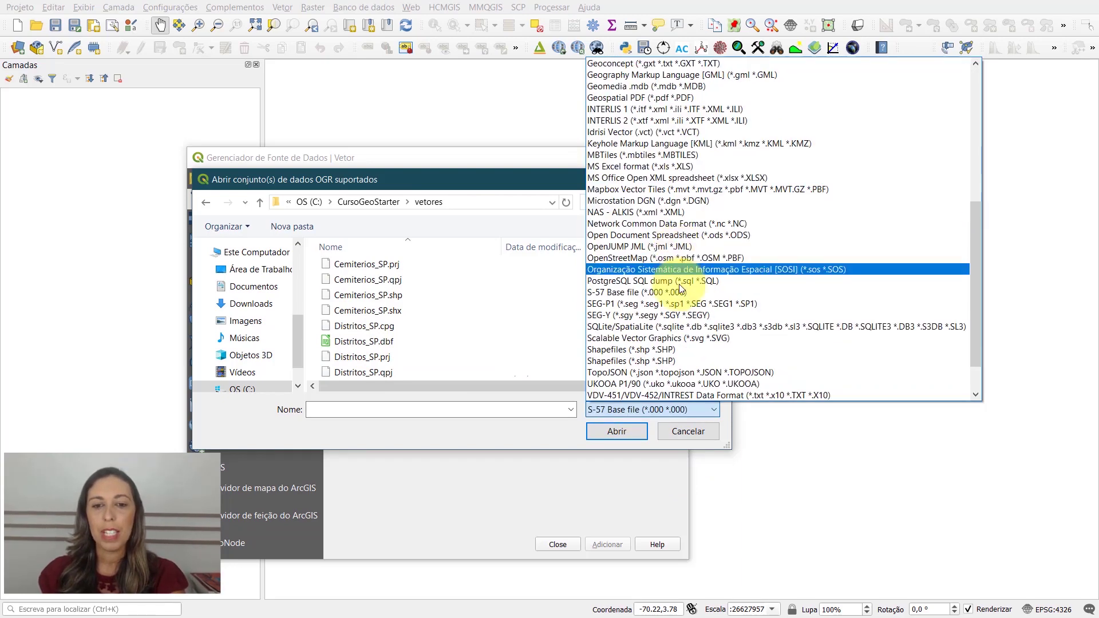
click(692, 350)
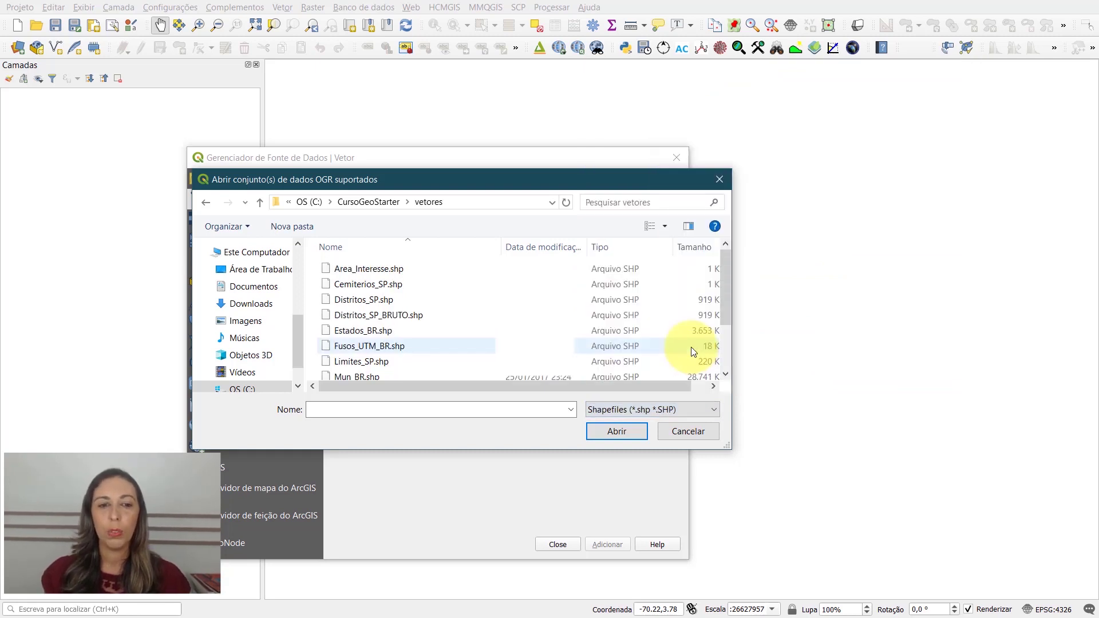
scroll(398, 345, down, 2)
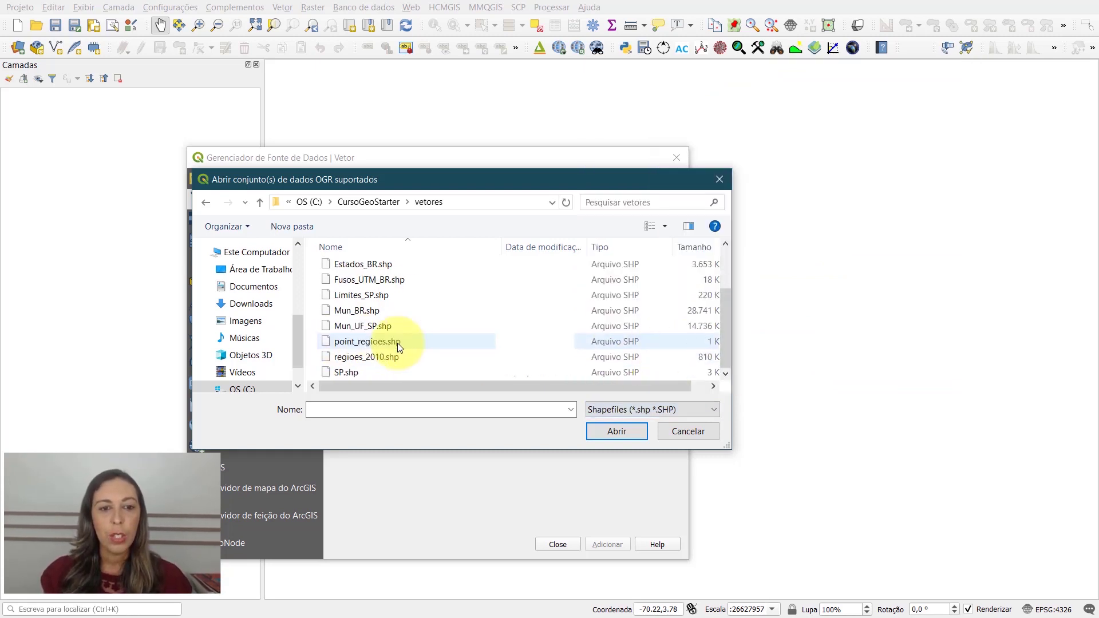
click(416, 362)
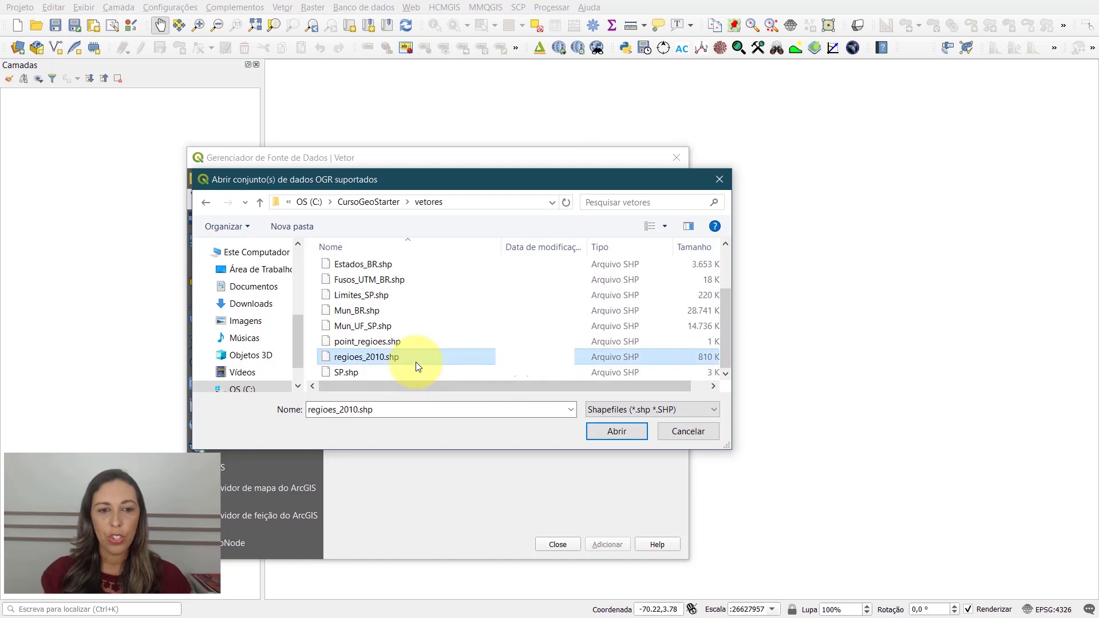
ctrl+click(410, 338)
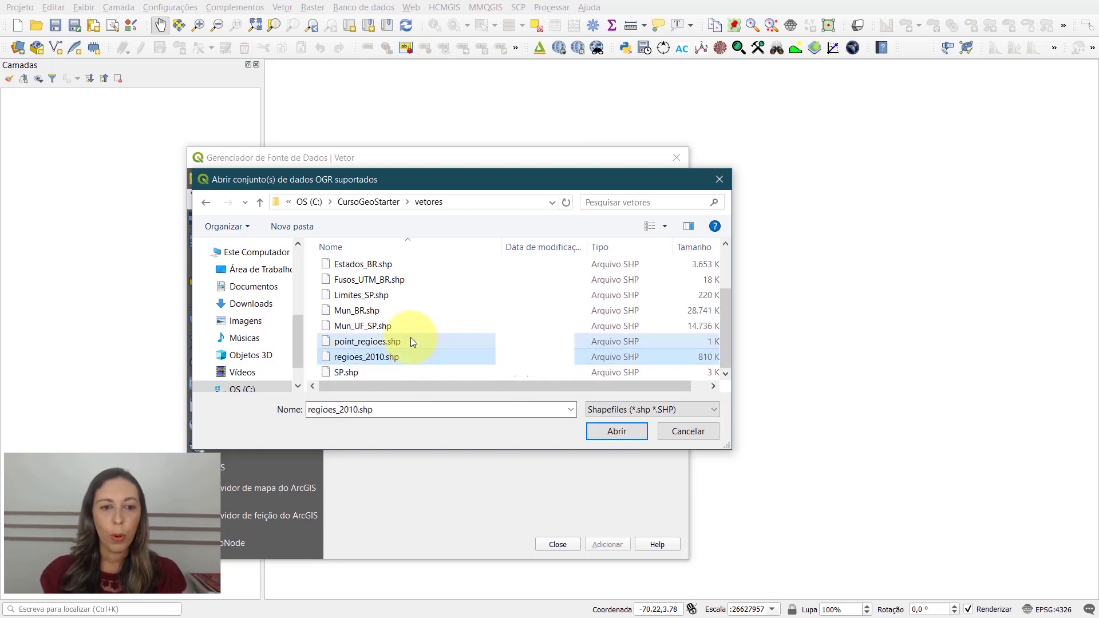
click(606, 430)
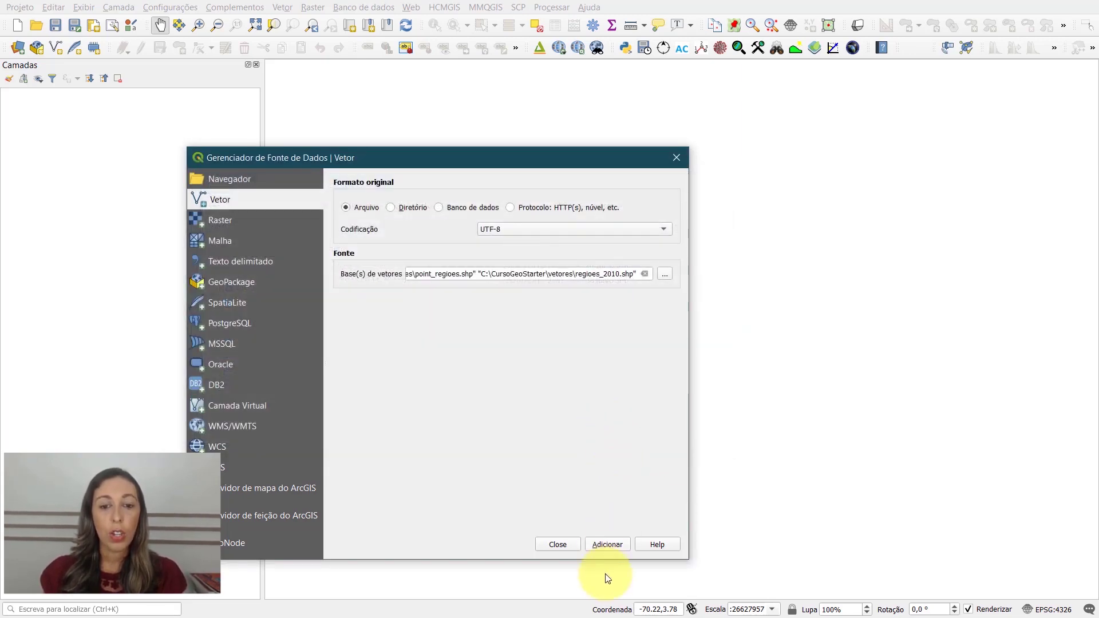
click(599, 544)
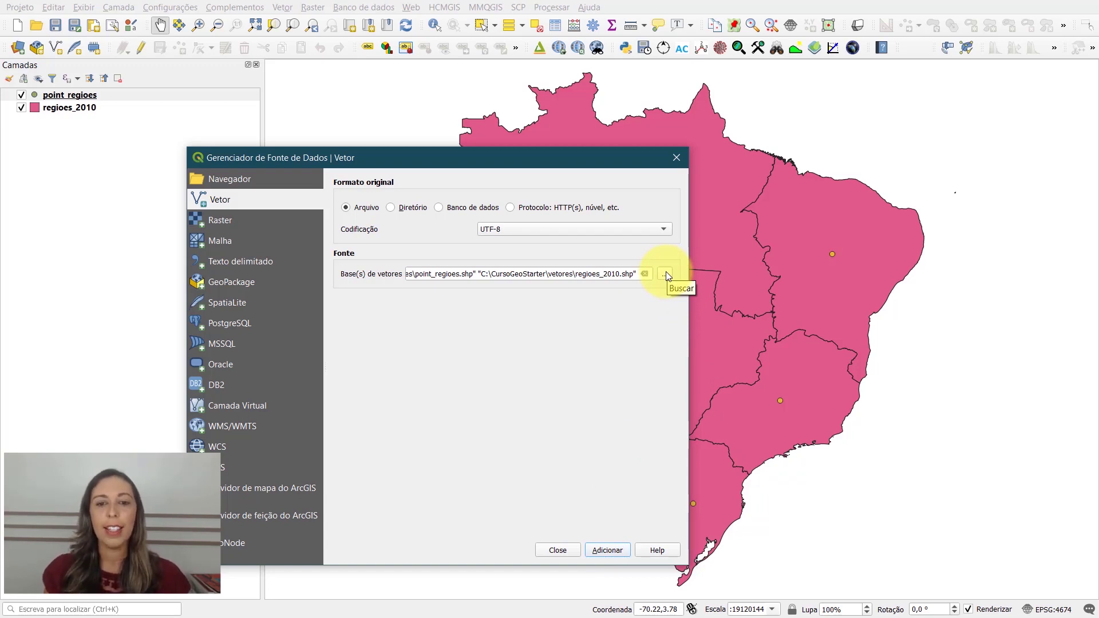
Clear the vector source path and browse to CursoGeoStarter's tabelas folder, showing files of all types
click(644, 274)
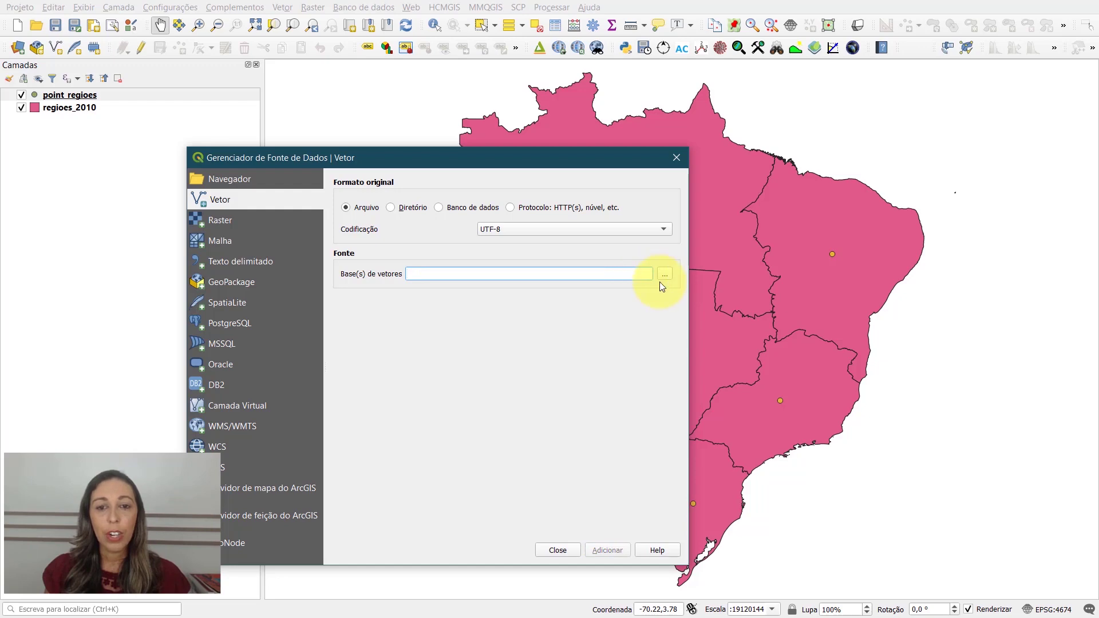
click(665, 274)
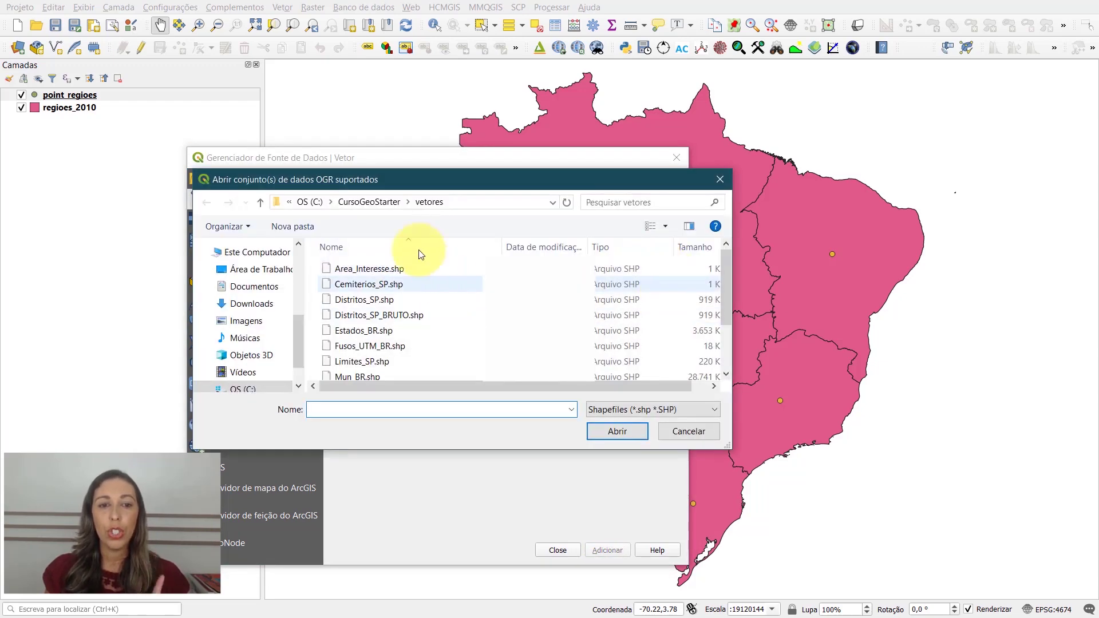
click(367, 203)
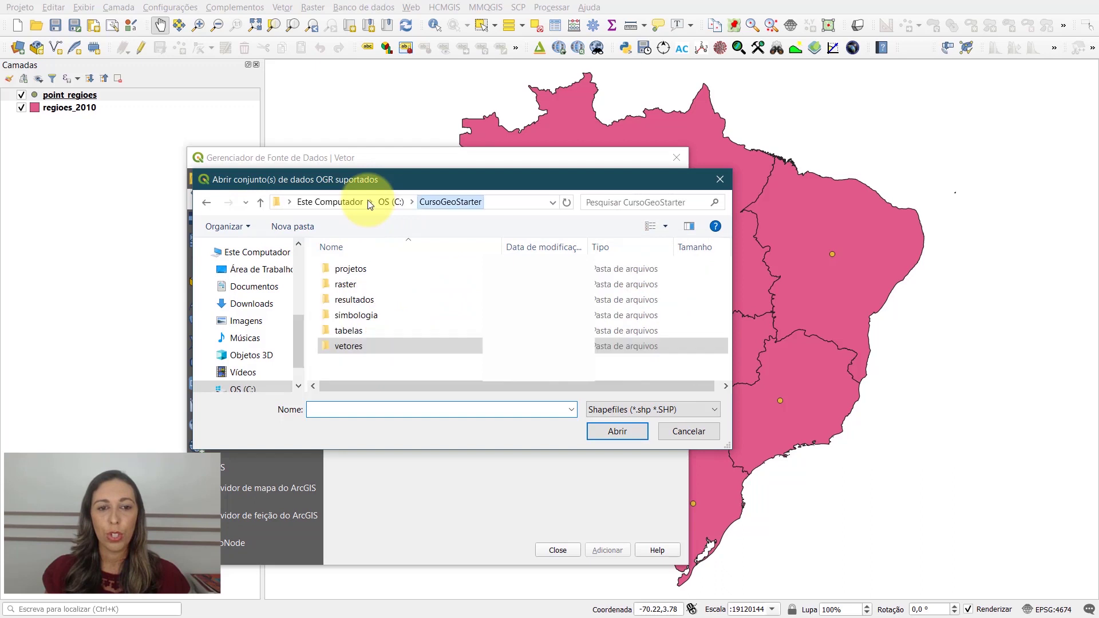
double_click(365, 331)
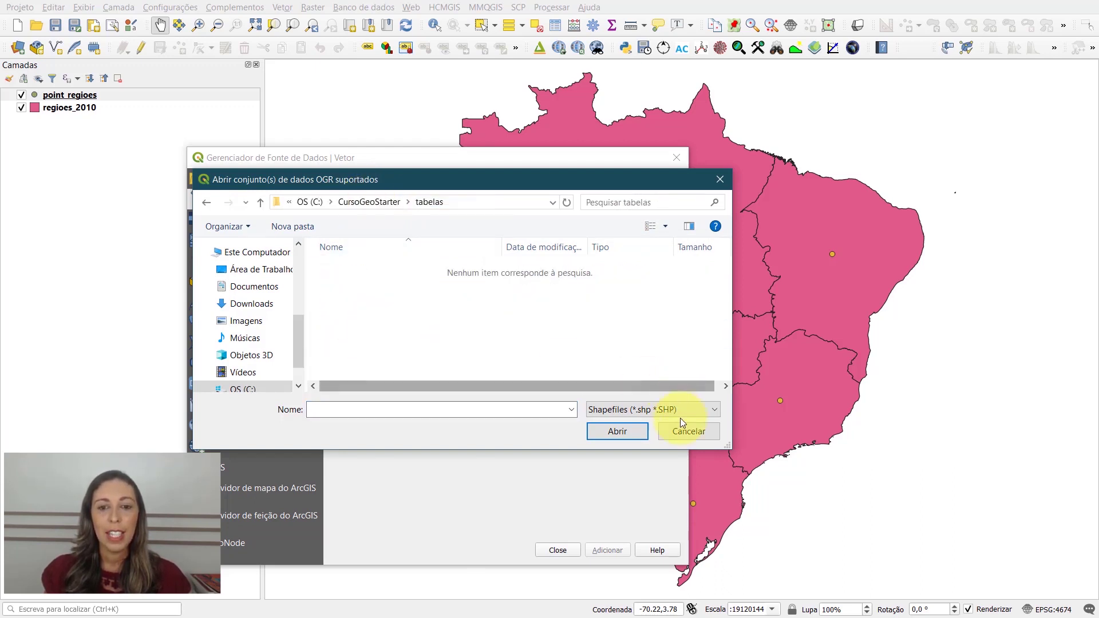
click(616, 409)
scroll(651, 147, up, 5)
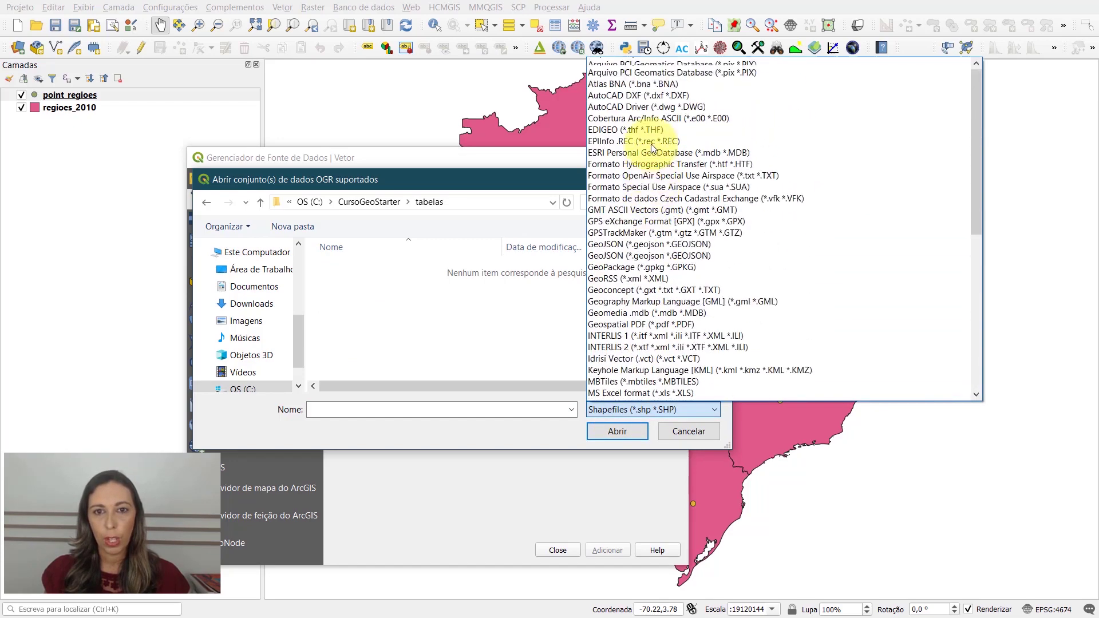
scroll(651, 148, up, 5)
click(651, 68)
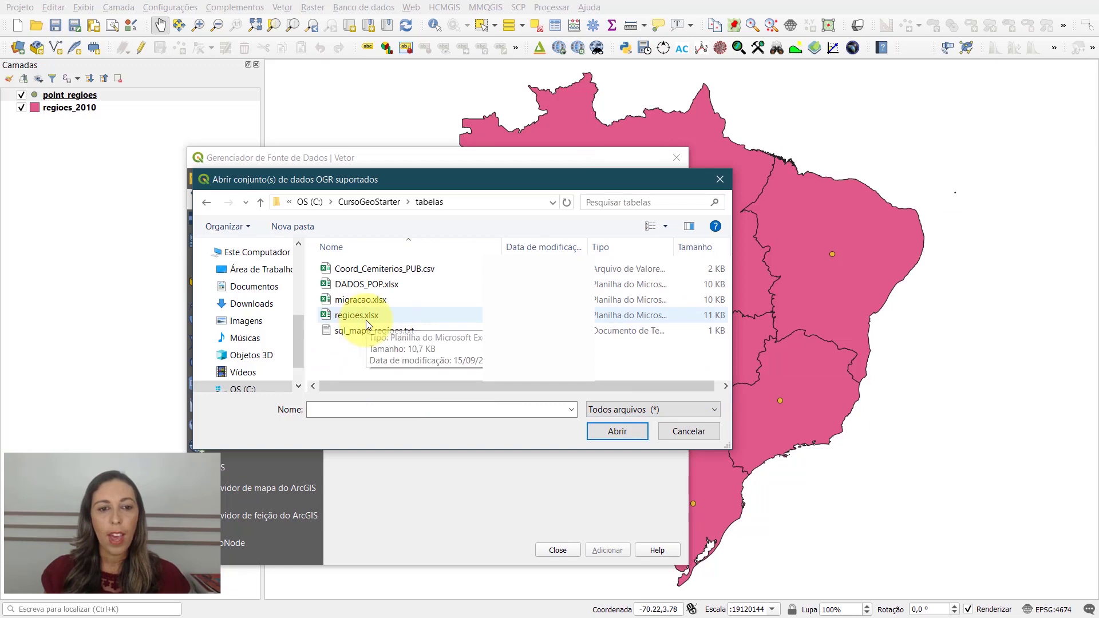
Add the migracao.xlsx spreadsheet to the project as a table and close the data source manager
click(390, 301)
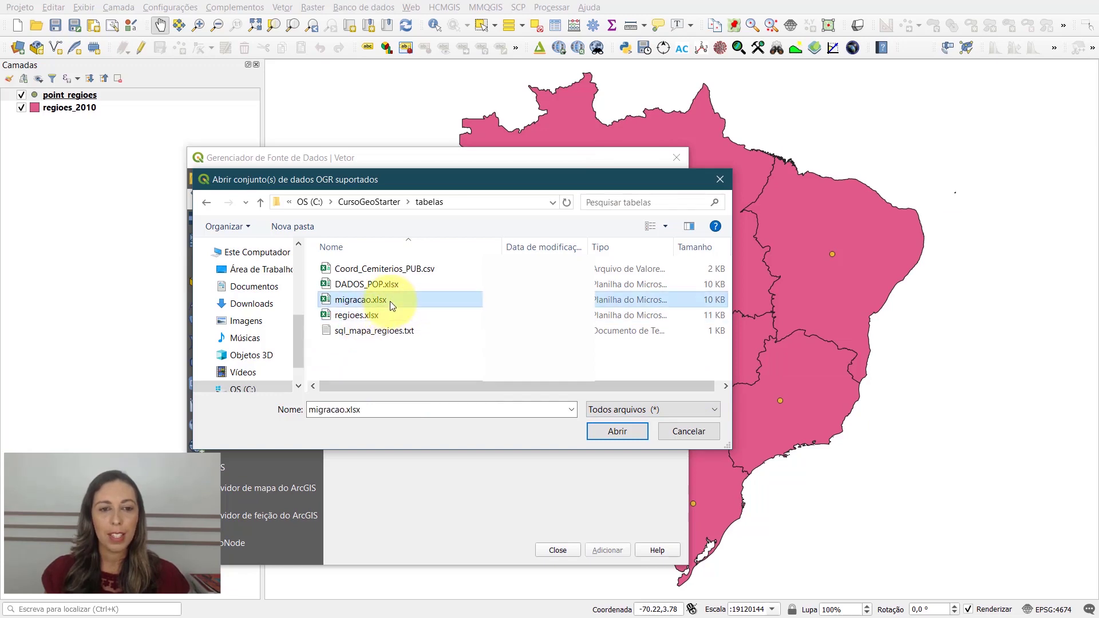
click(629, 430)
click(609, 550)
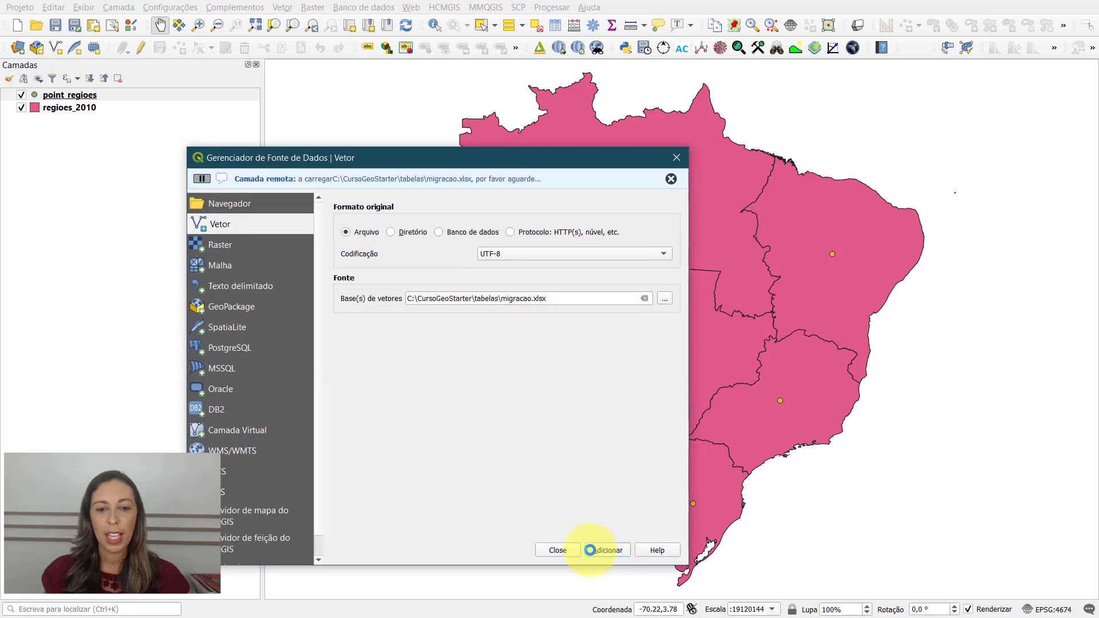
click(554, 551)
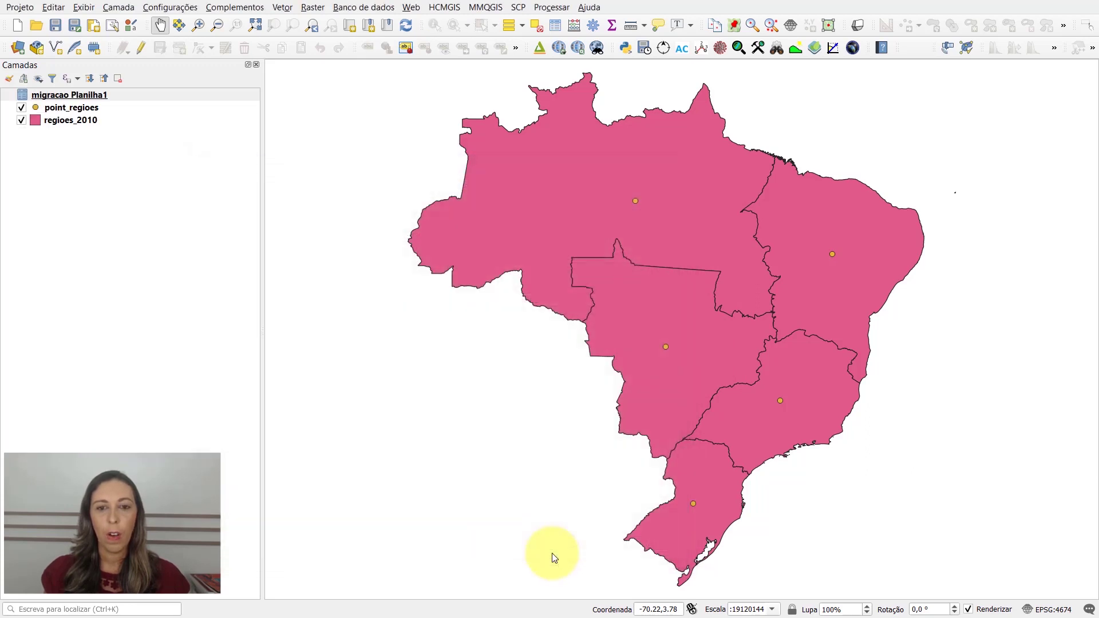
Open the regioes_2010 layer's properties and start loading a style from a file, browsing for the style file
drag(607, 375, 576, 356)
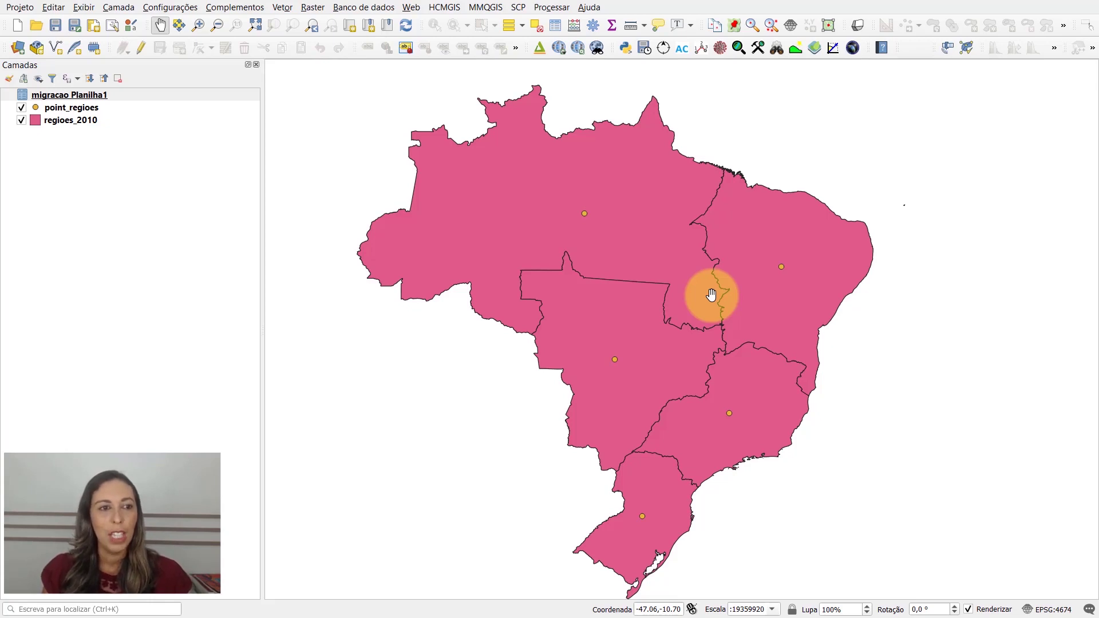
click(81, 127)
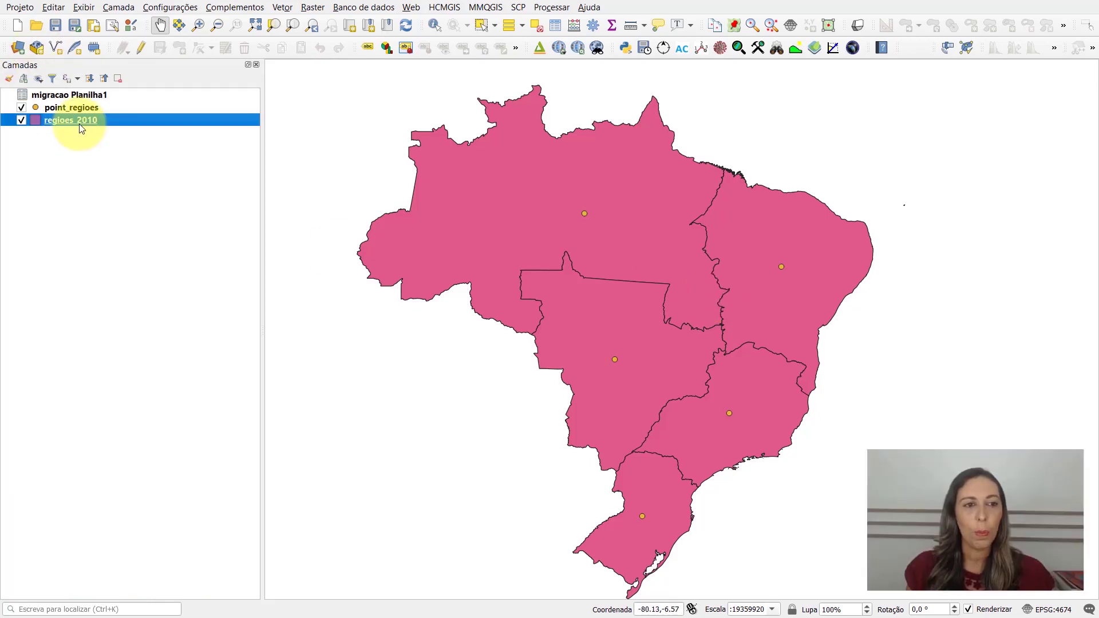
right_click(82, 128)
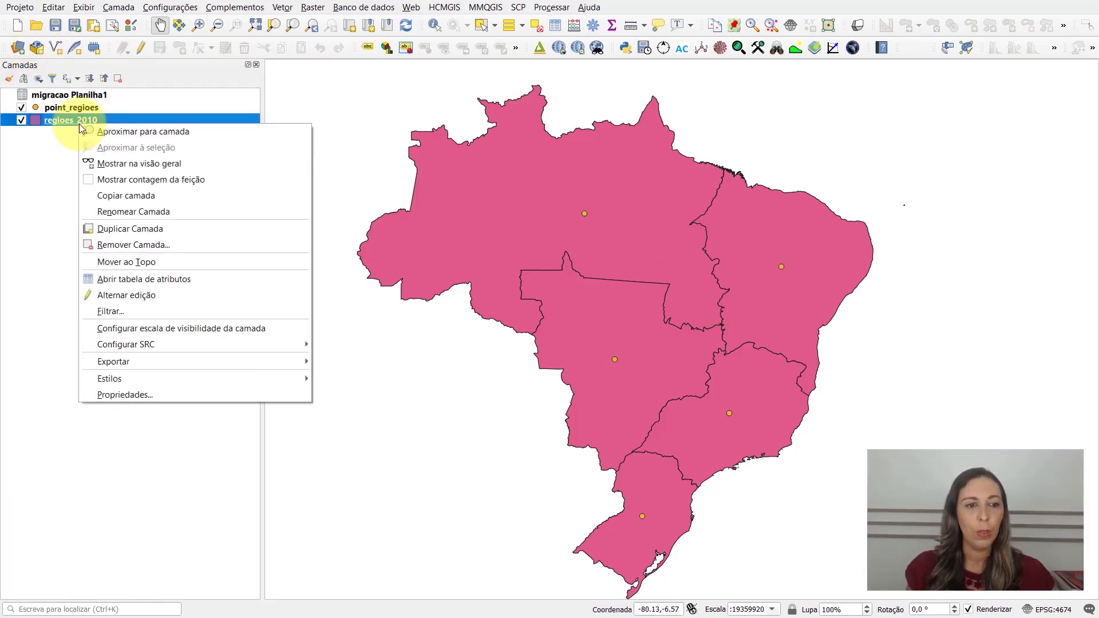
click(149, 393)
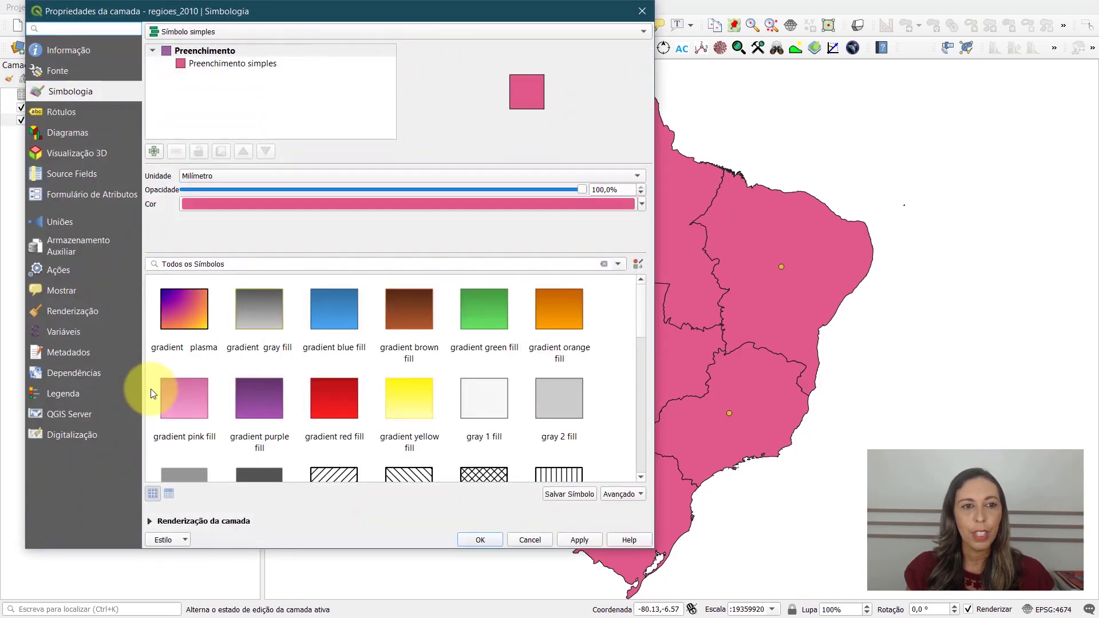
click(174, 539)
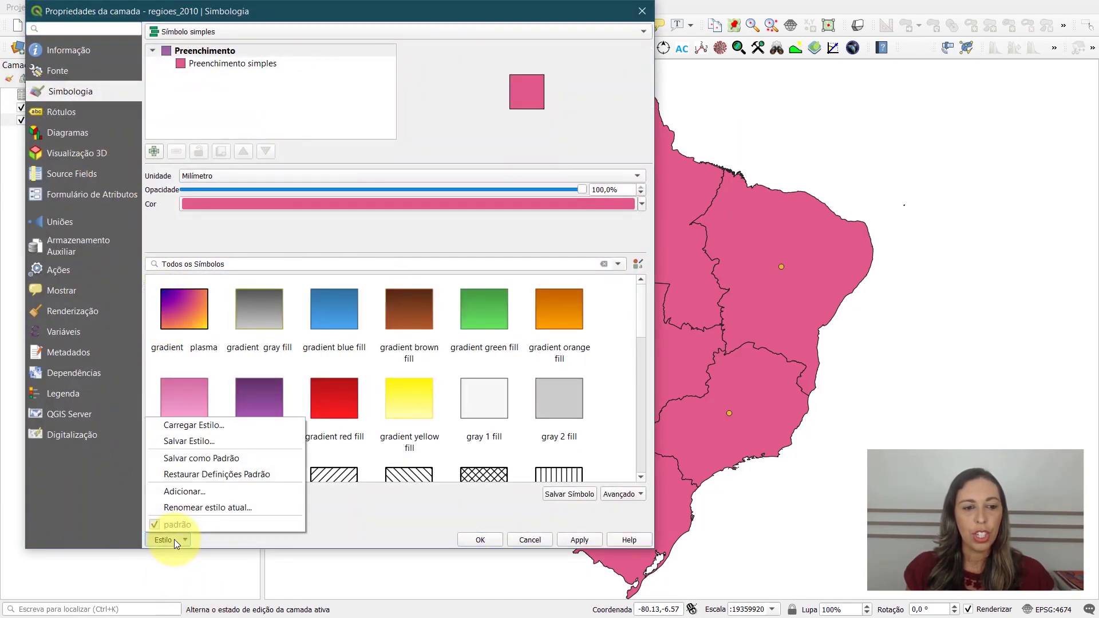
click(227, 428)
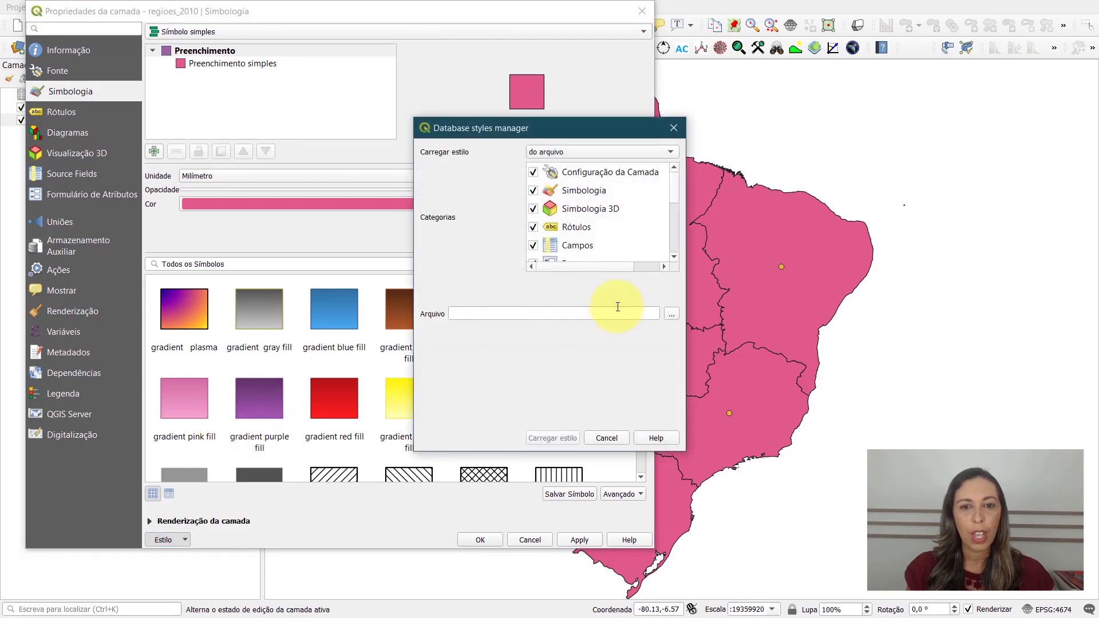
click(672, 314)
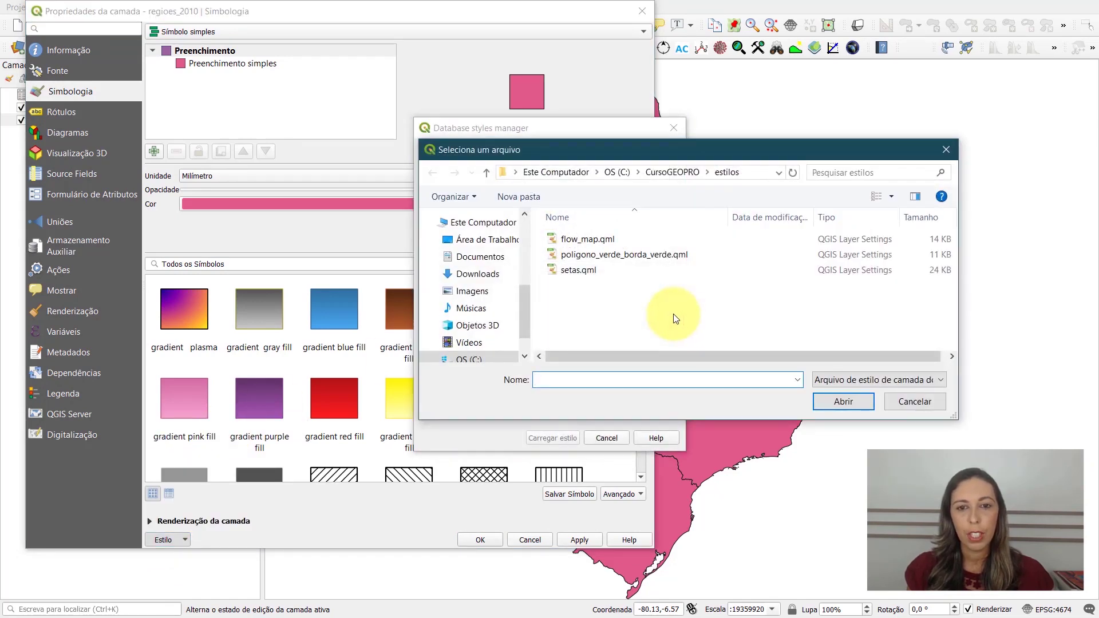
Browse to CursoGeoStarter's simbologia folder in the style file selection dialog
click(665, 259)
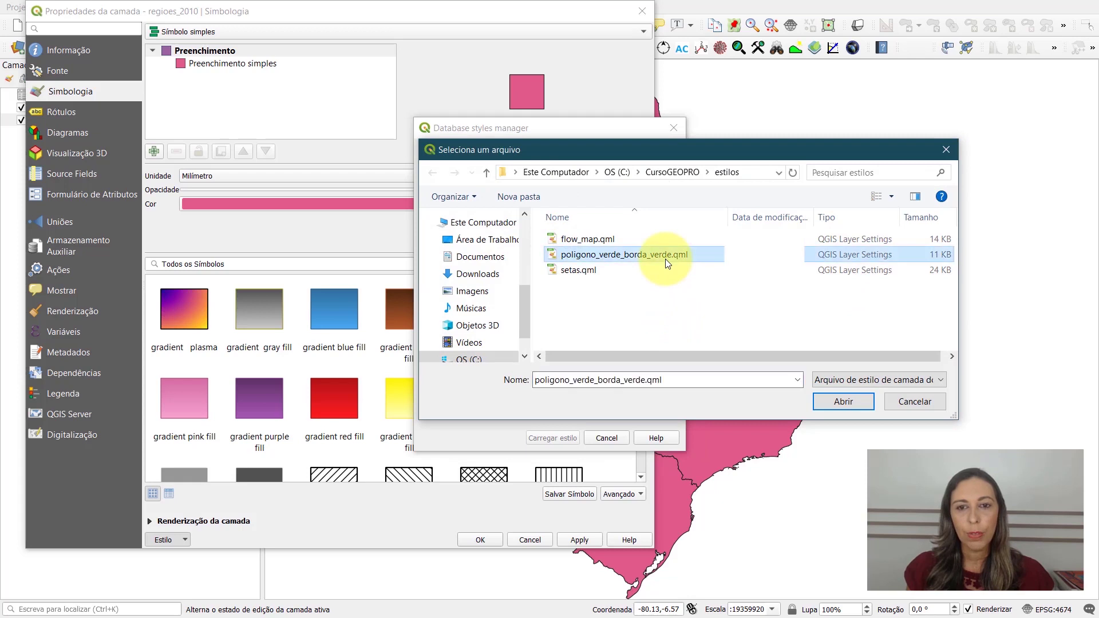
click(605, 173)
scroll(592, 305, down, 1)
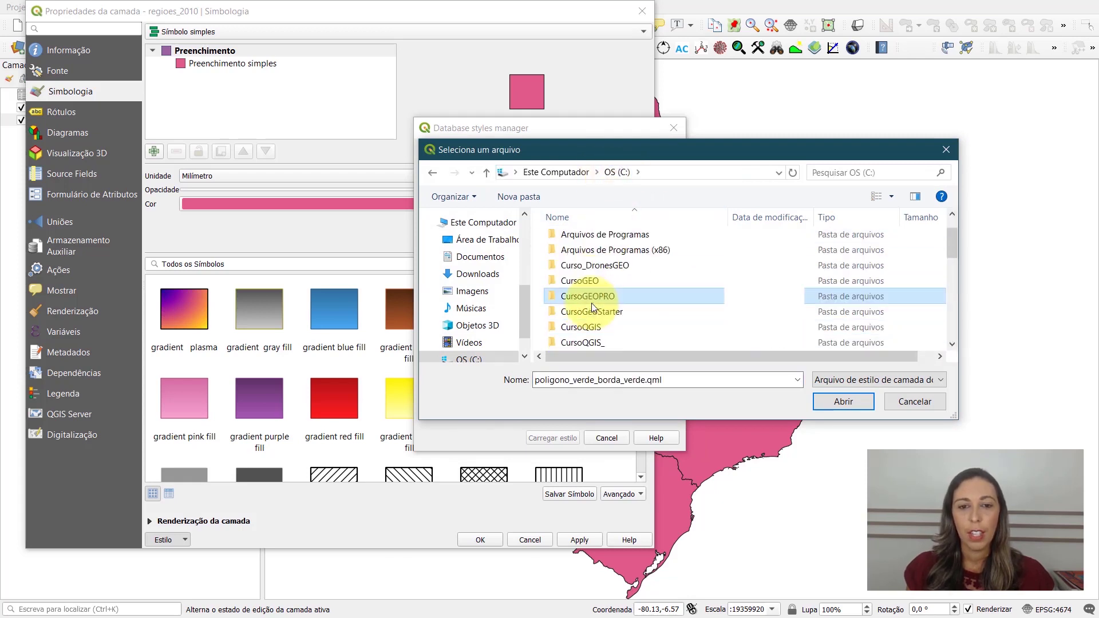
double_click(589, 309)
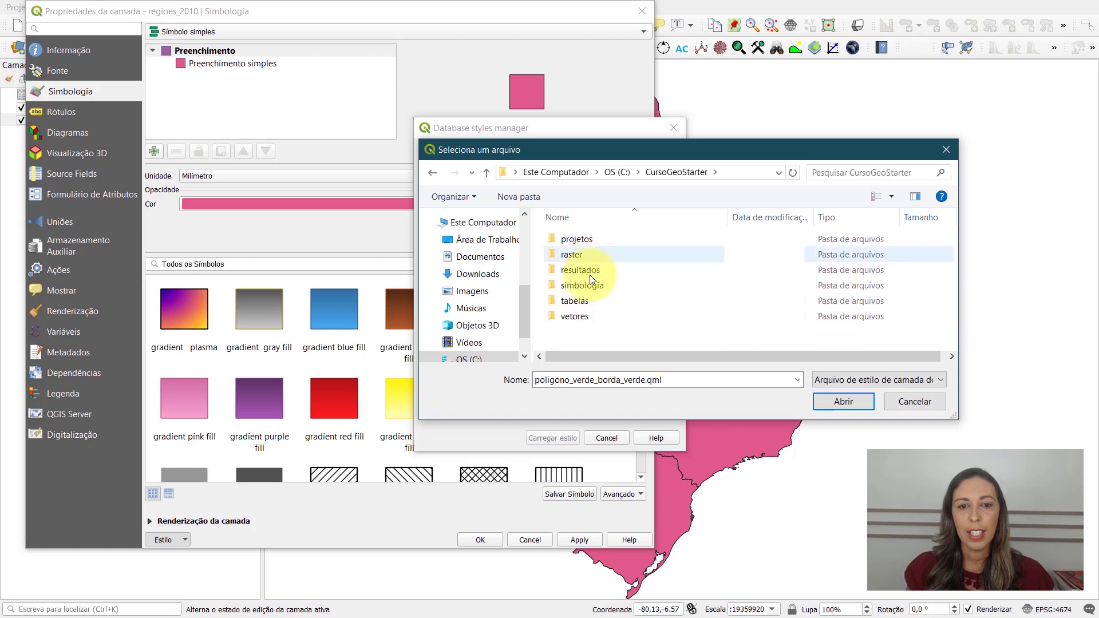
double_click(590, 290)
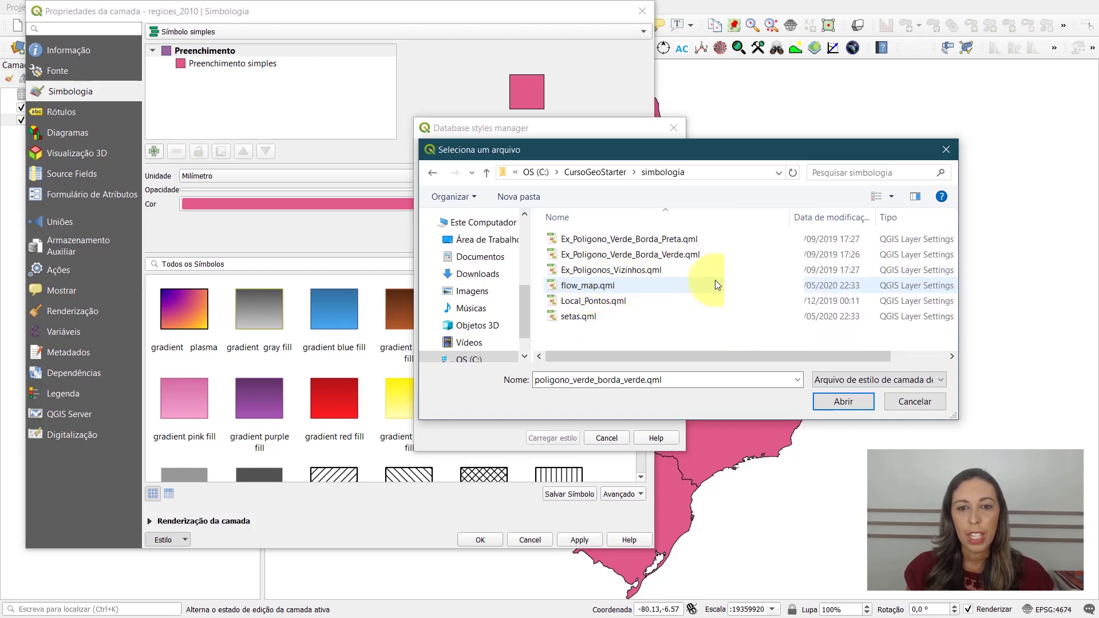
Load the Ex_Poligonos_Vizinhos.qml style onto the regioes_2010 layer, apply it and close the layer properties
click(674, 270)
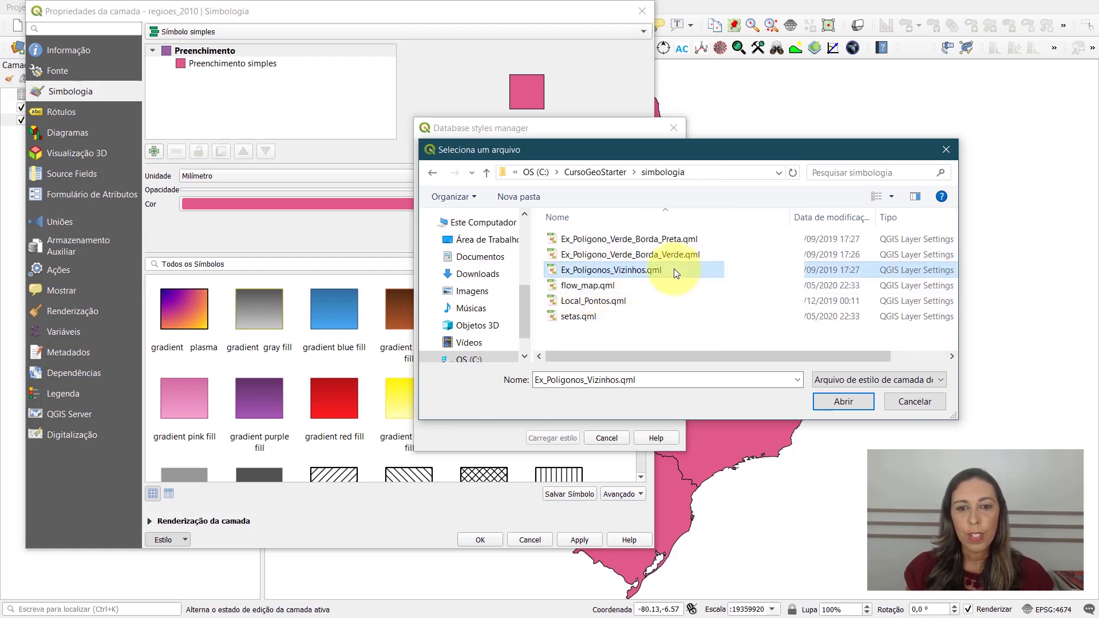
click(835, 400)
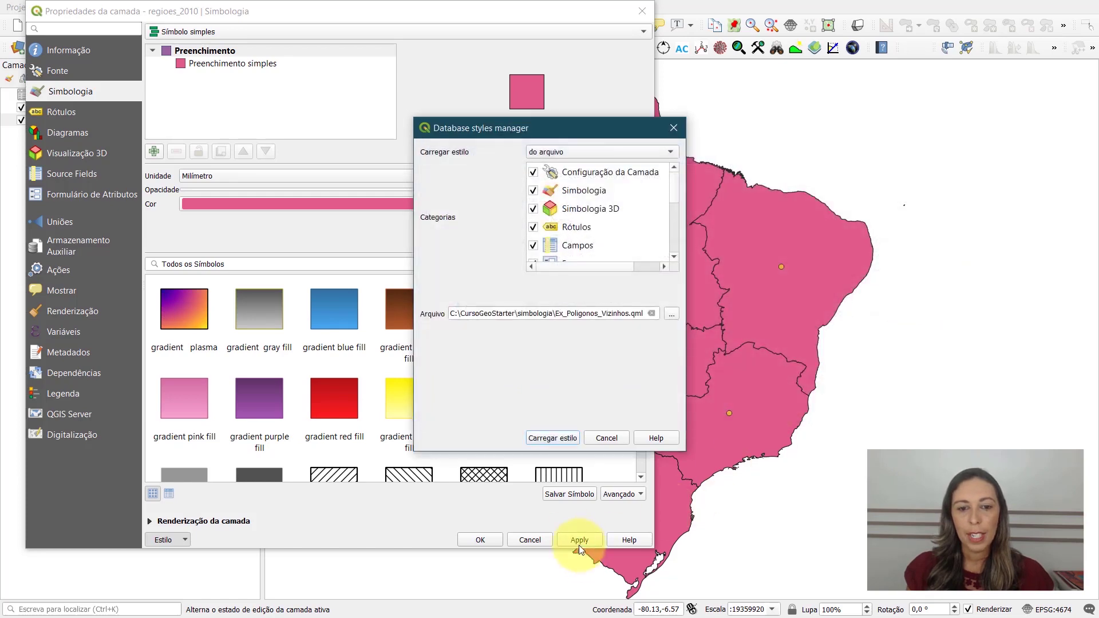
click(569, 438)
click(573, 537)
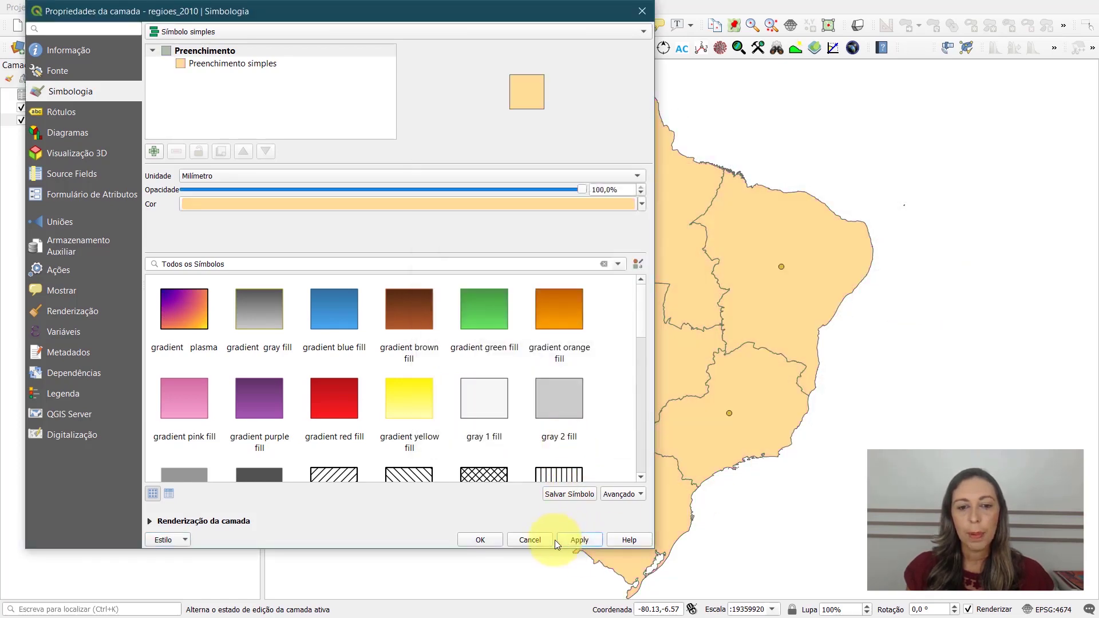
click(479, 540)
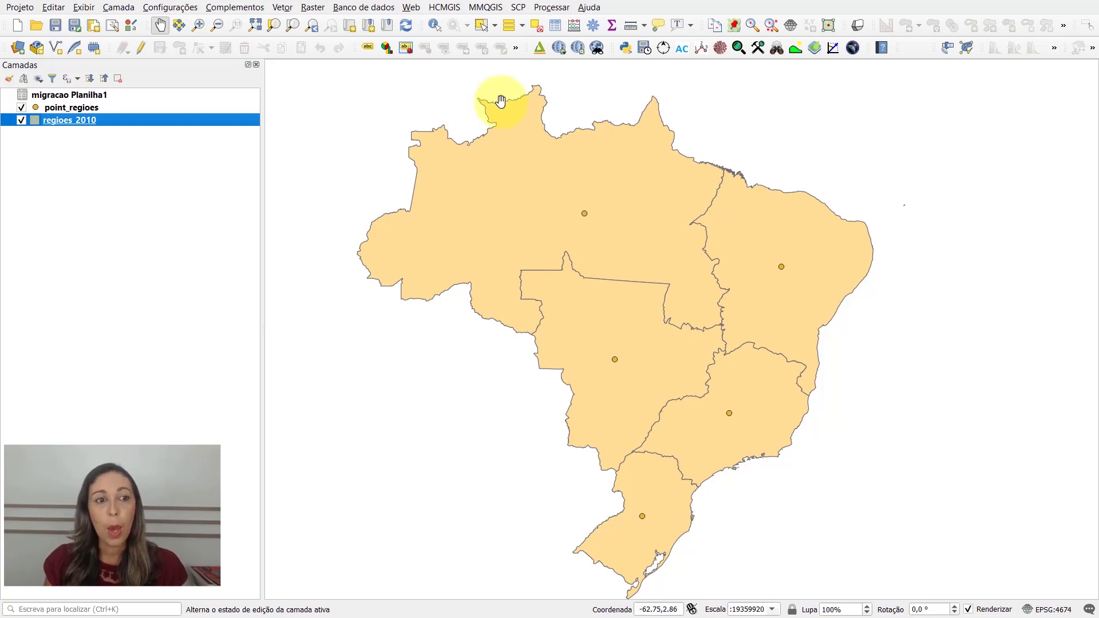
Open the point_regioes layer's attribute table, narrow its window to the columns and move it off the map's centre
click(84, 108)
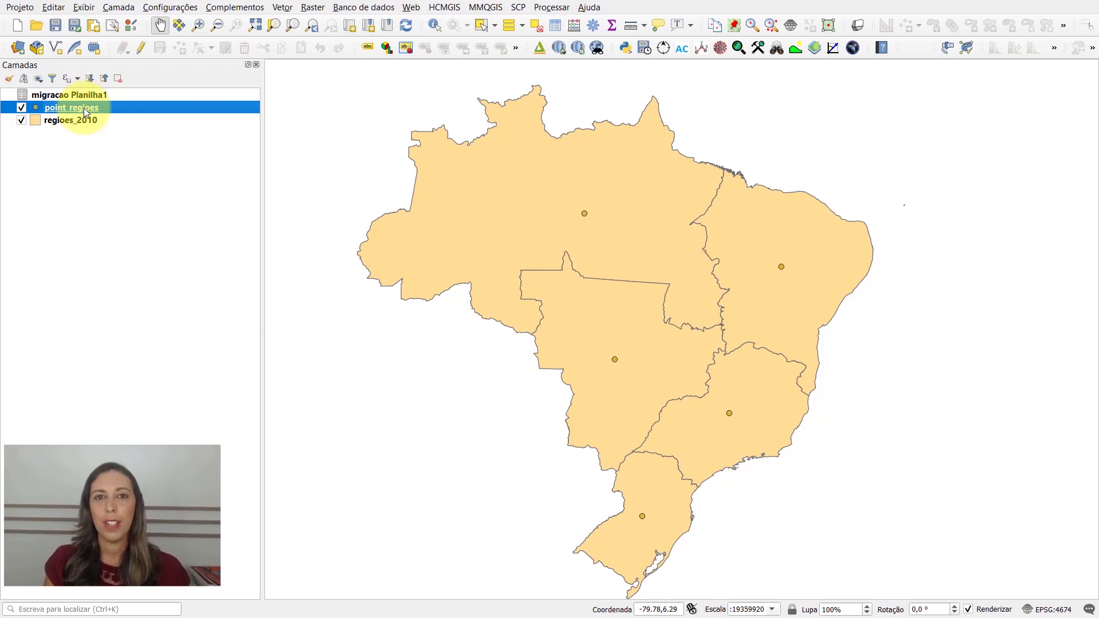
click(87, 99)
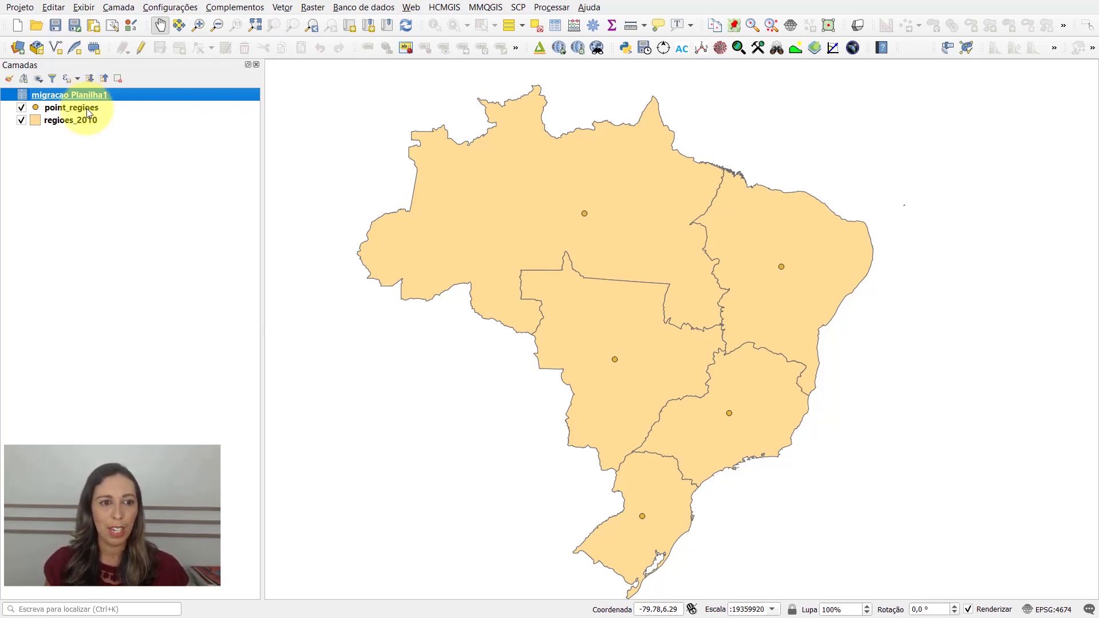
click(87, 109)
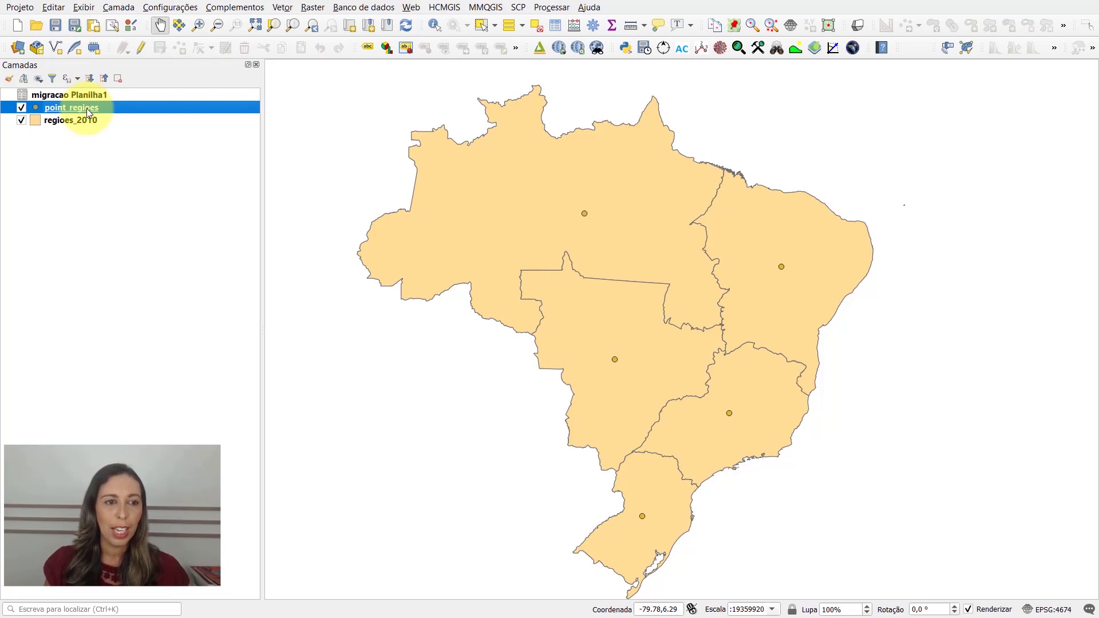
right_click(87, 108)
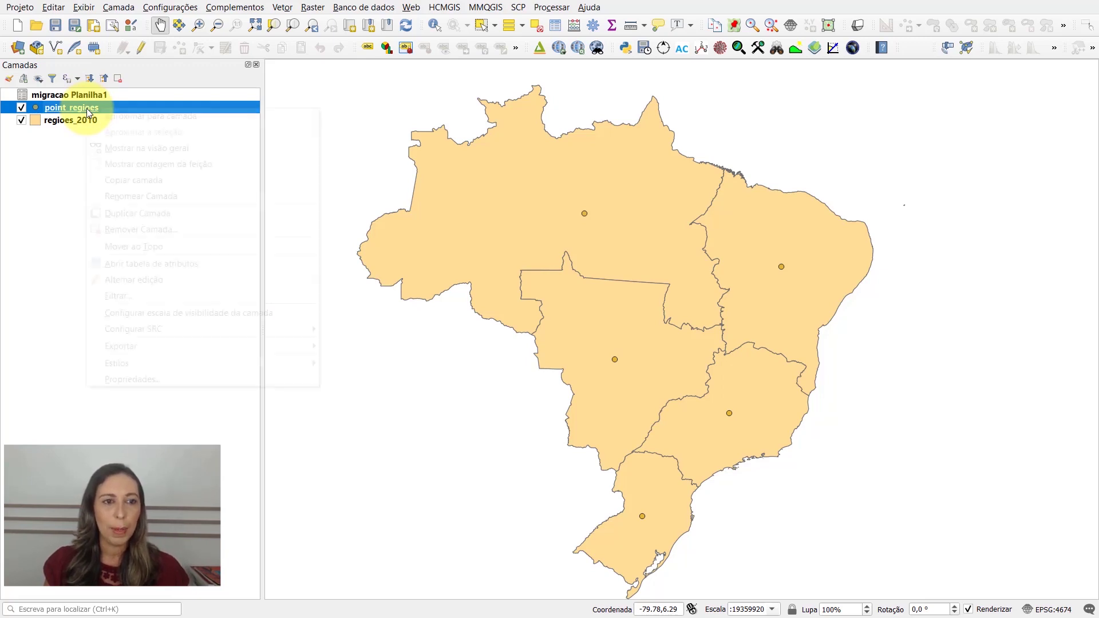
click(170, 263)
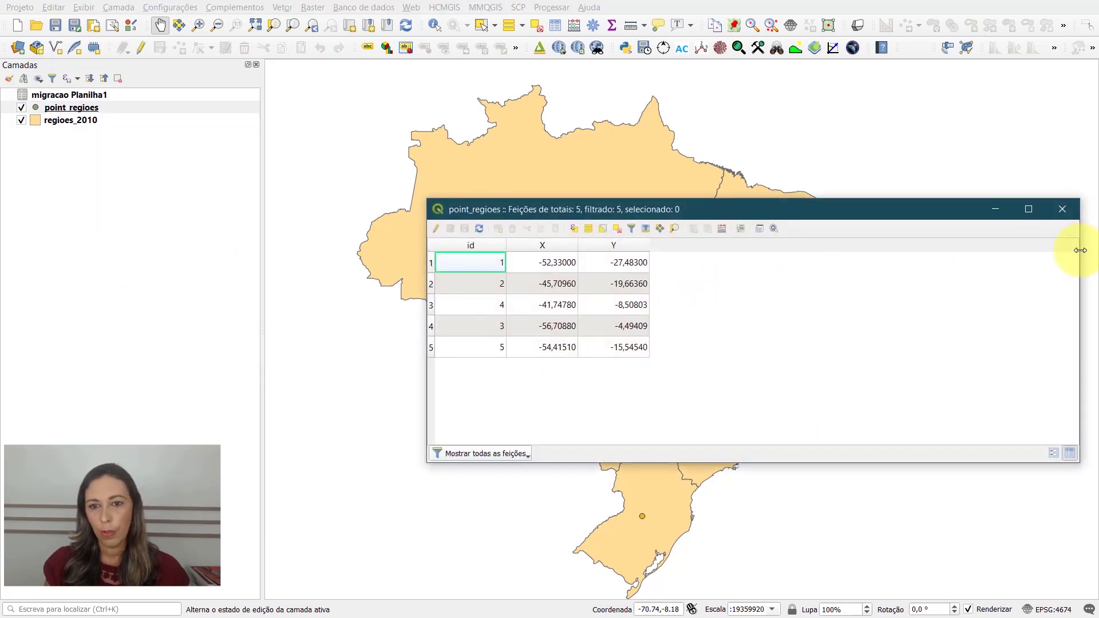
drag(1077, 254, 709, 263)
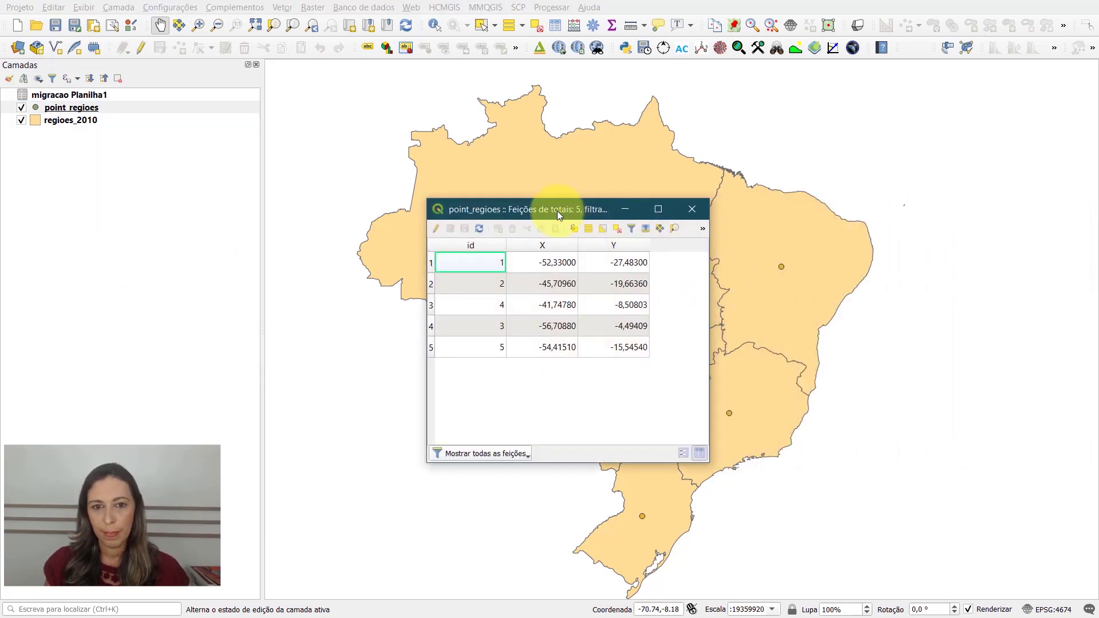
drag(557, 209, 731, 80)
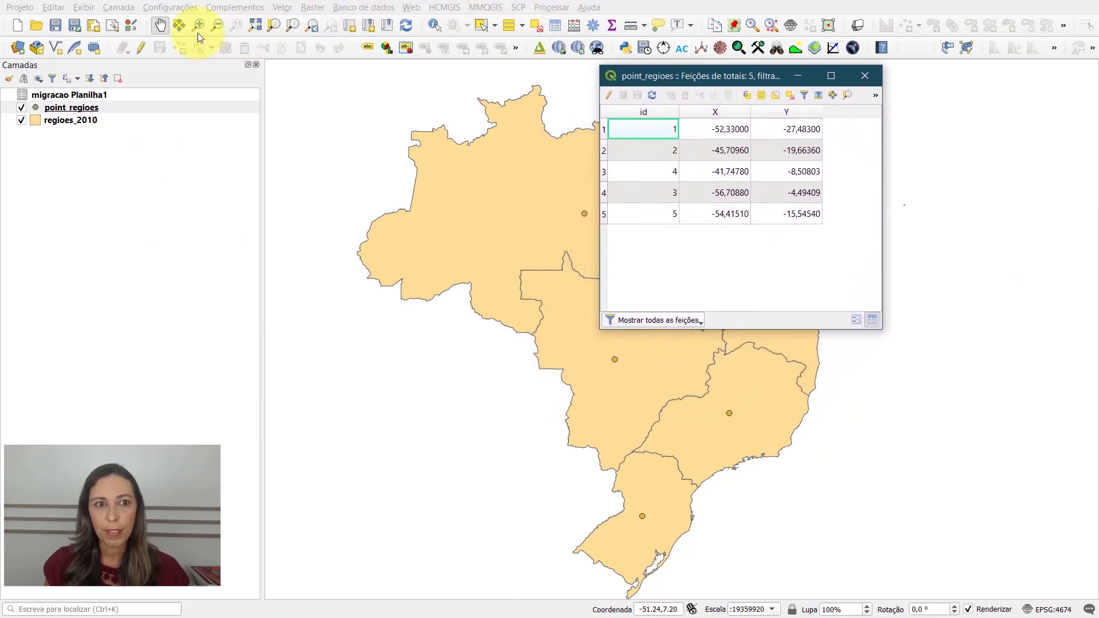
Narrow the layers list, shift the map of Brazil sideways and bring the point_regioes table back beside it
click(164, 28)
drag(581, 238, 458, 218)
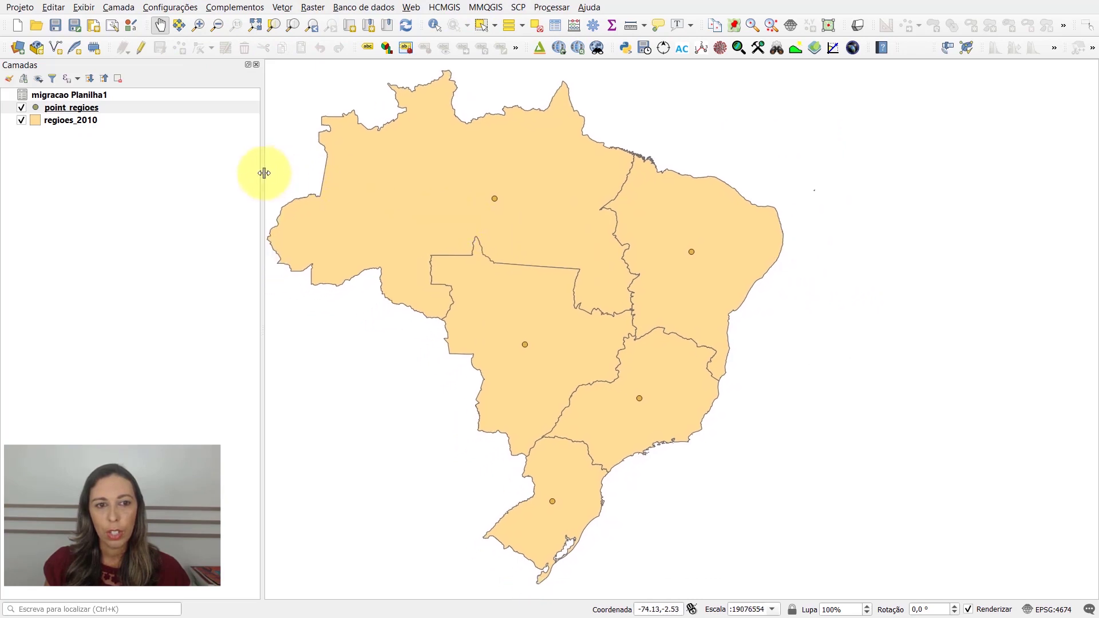
drag(263, 174, 228, 176)
drag(349, 198, 315, 196)
key(alt+Tab)
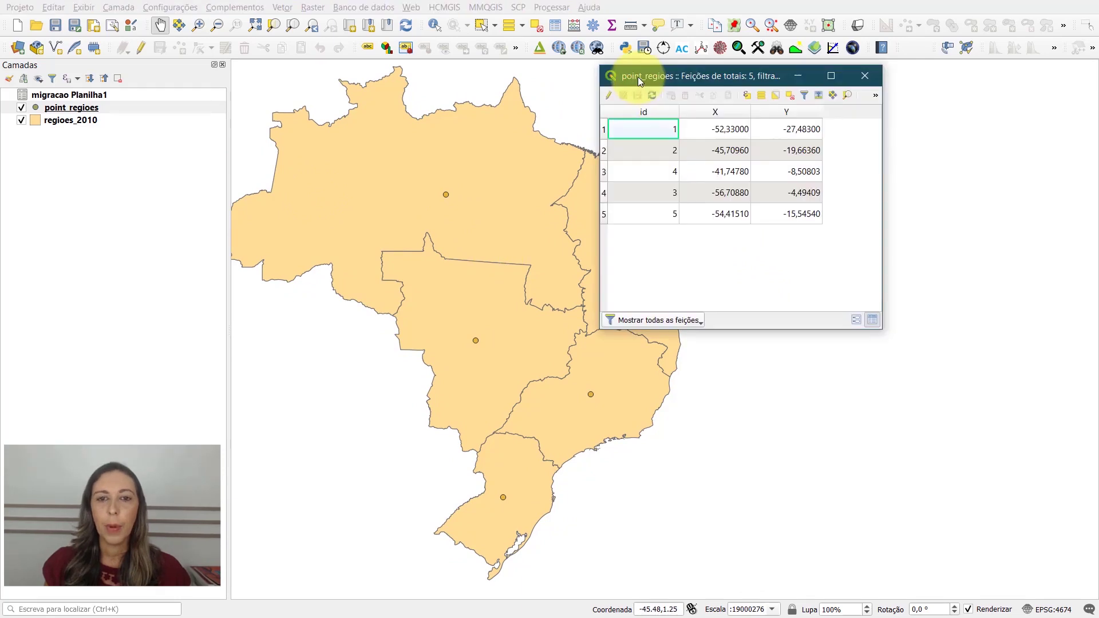
drag(637, 76, 600, 70)
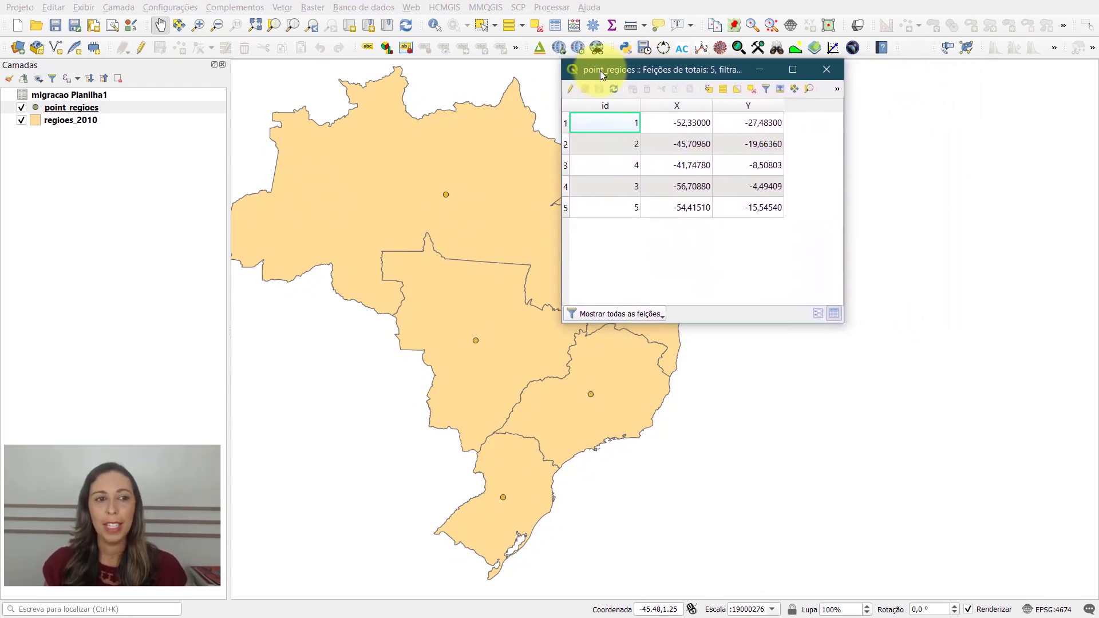
Open the migracao Planilha1 attribute table, narrow its window and place it beside the point_regioes table
click(96, 96)
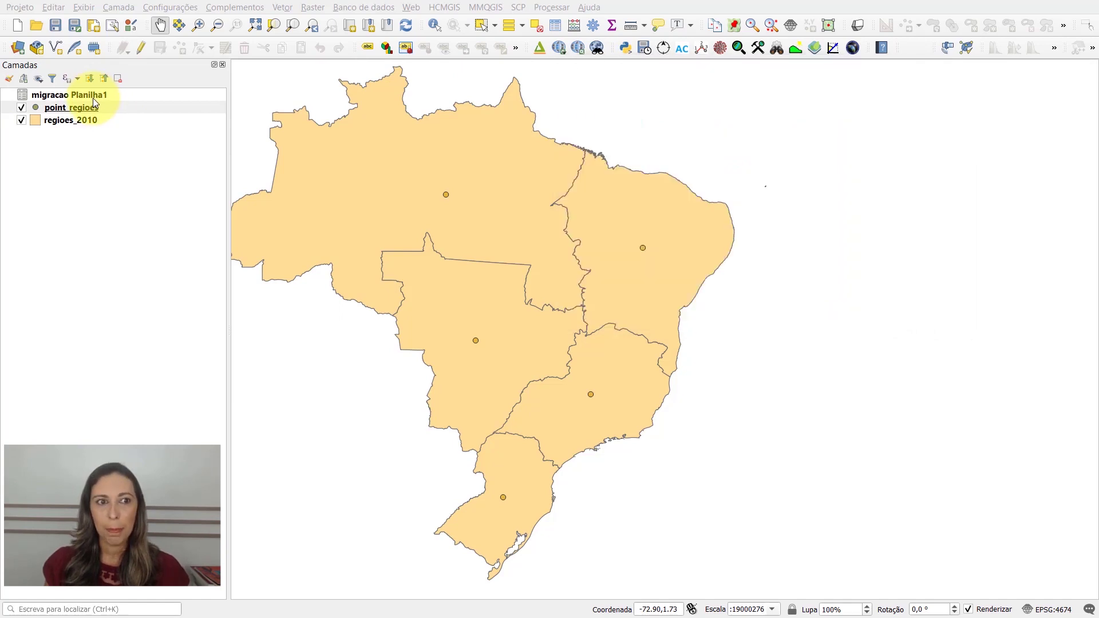
right_click(95, 104)
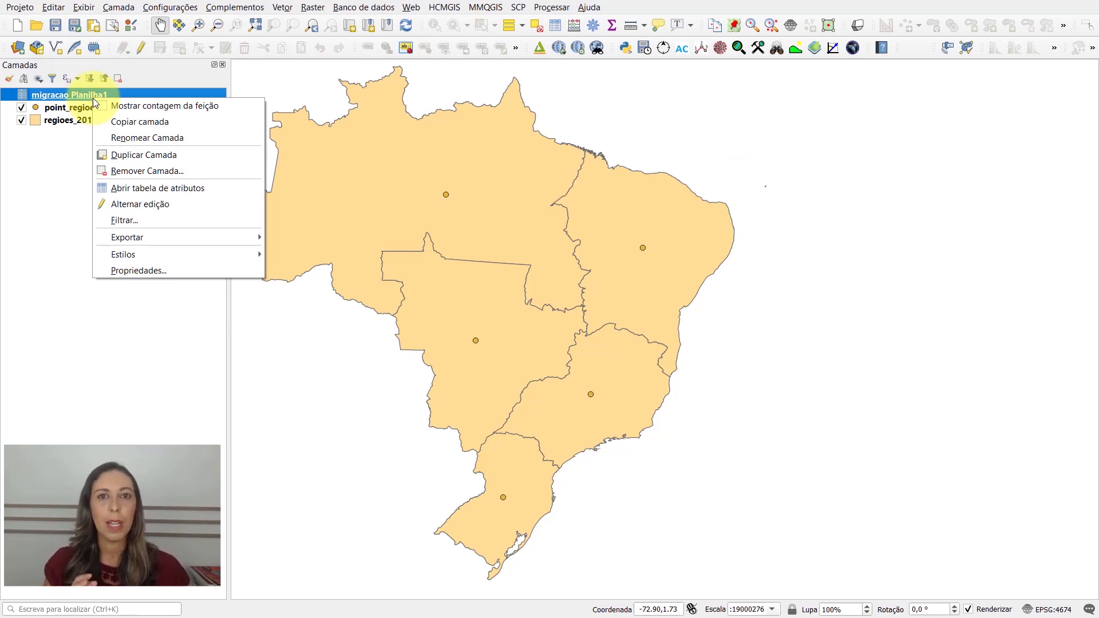
click(109, 188)
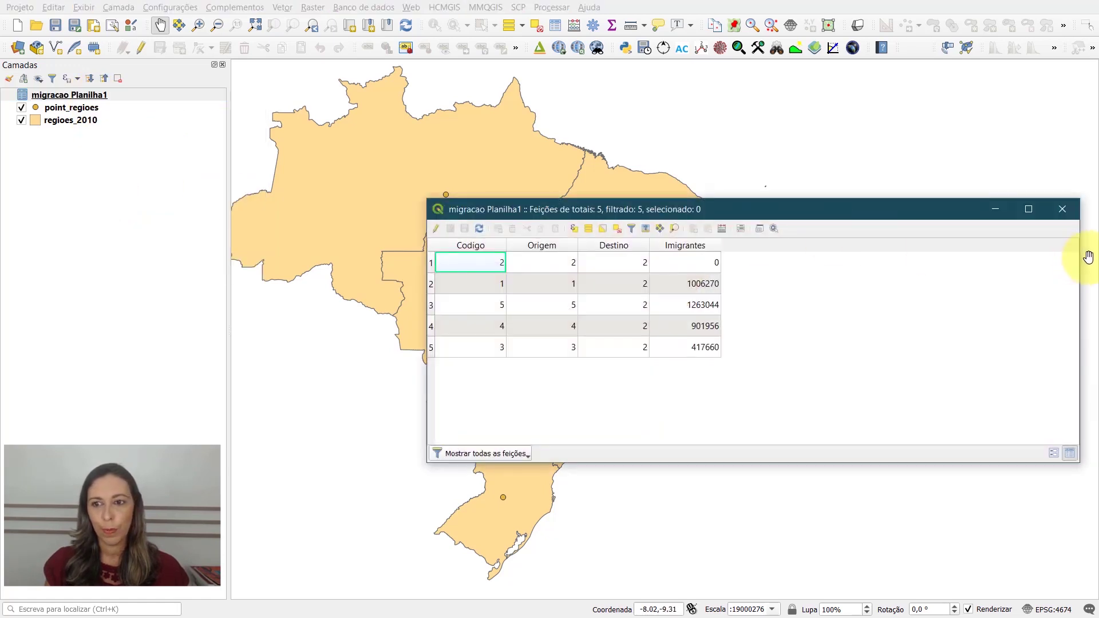
drag(1079, 259, 726, 256)
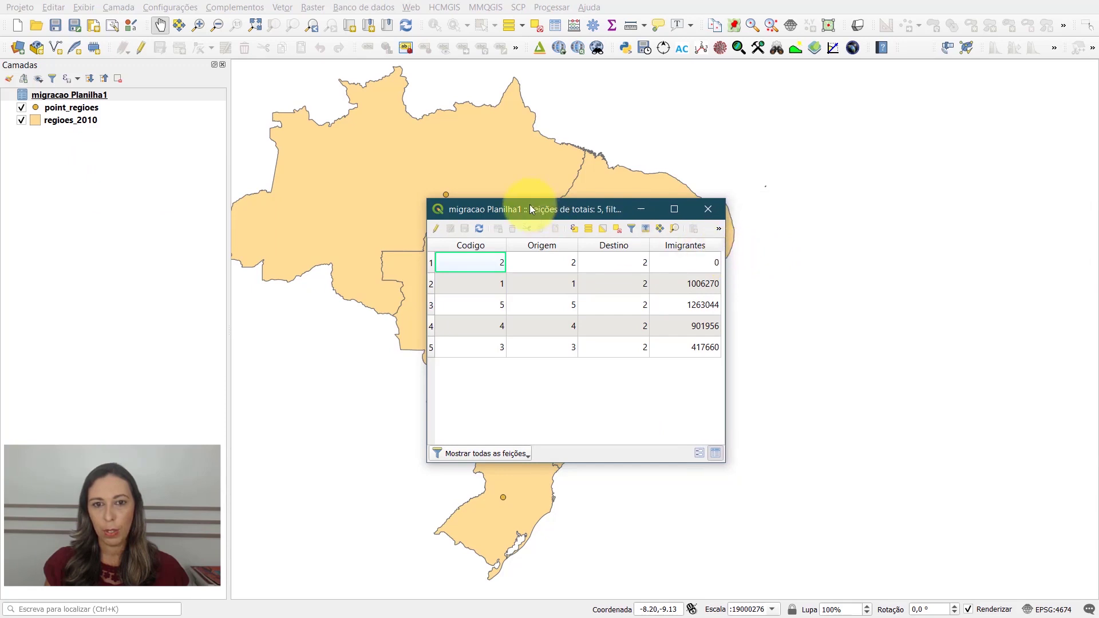
drag(533, 209, 899, 66)
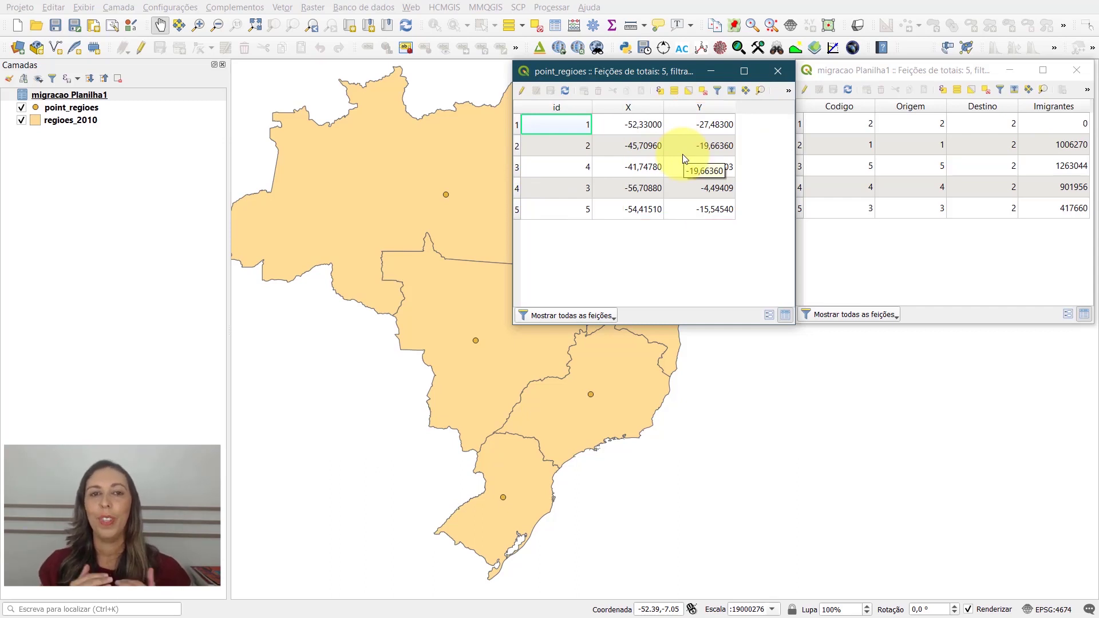
Sort the migracao Planilha1 table by Codigo and select the region 2 record in both attribute tables
click(889, 70)
drag(888, 67, 860, 70)
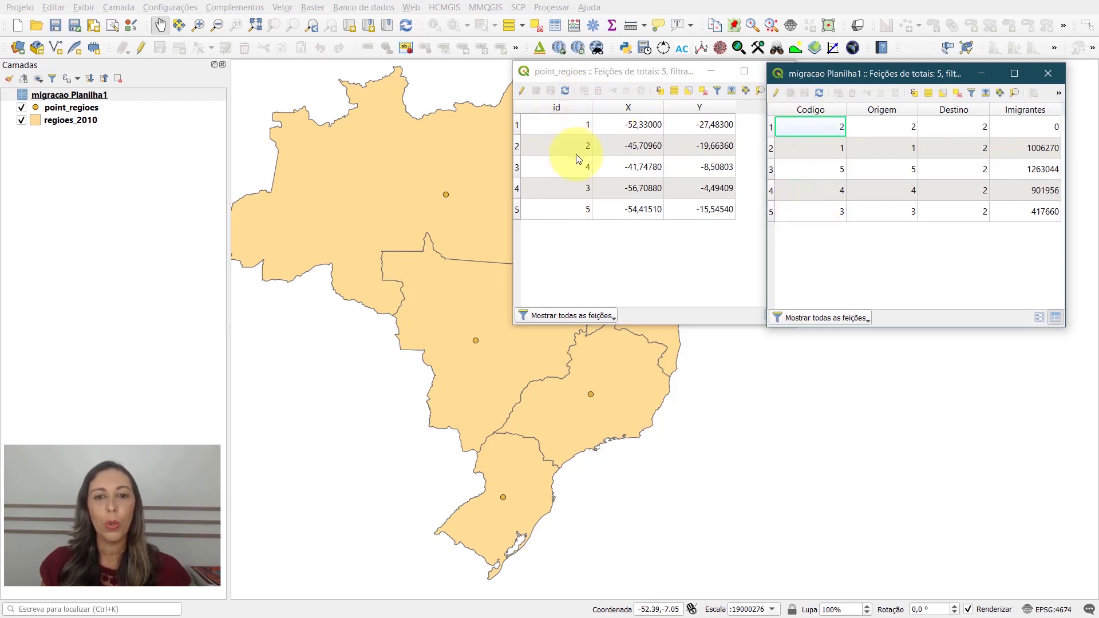
click(809, 111)
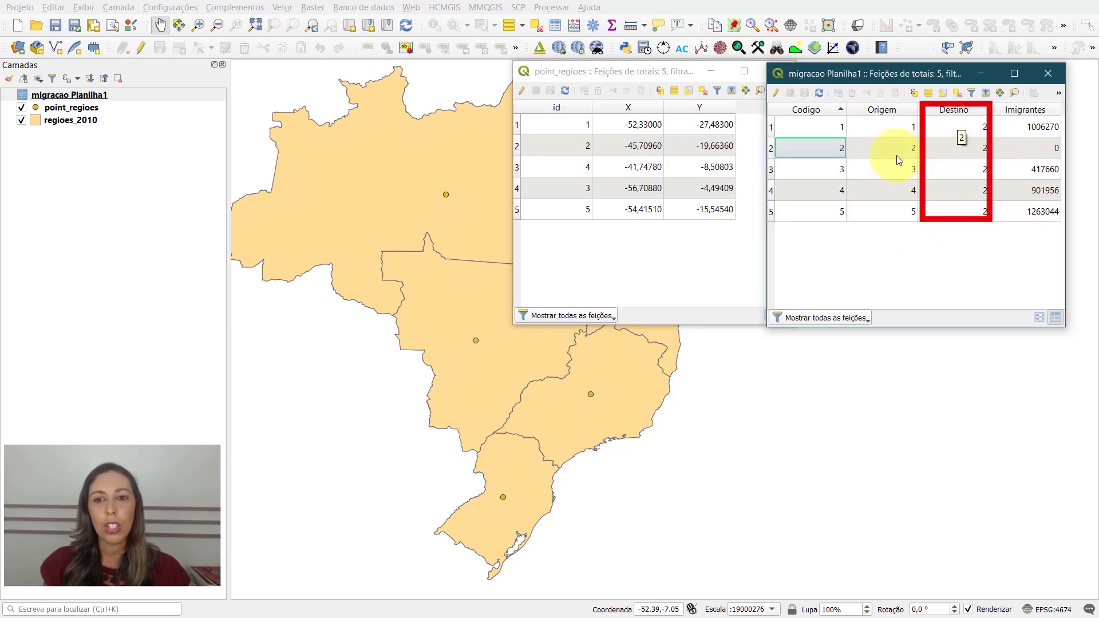
click(775, 147)
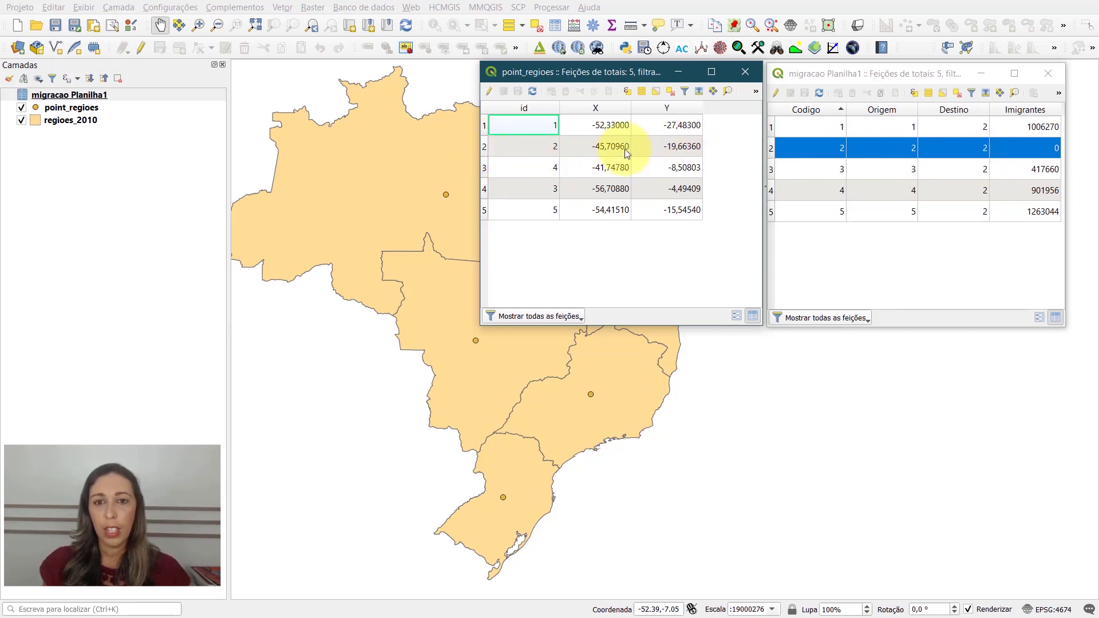
click(484, 150)
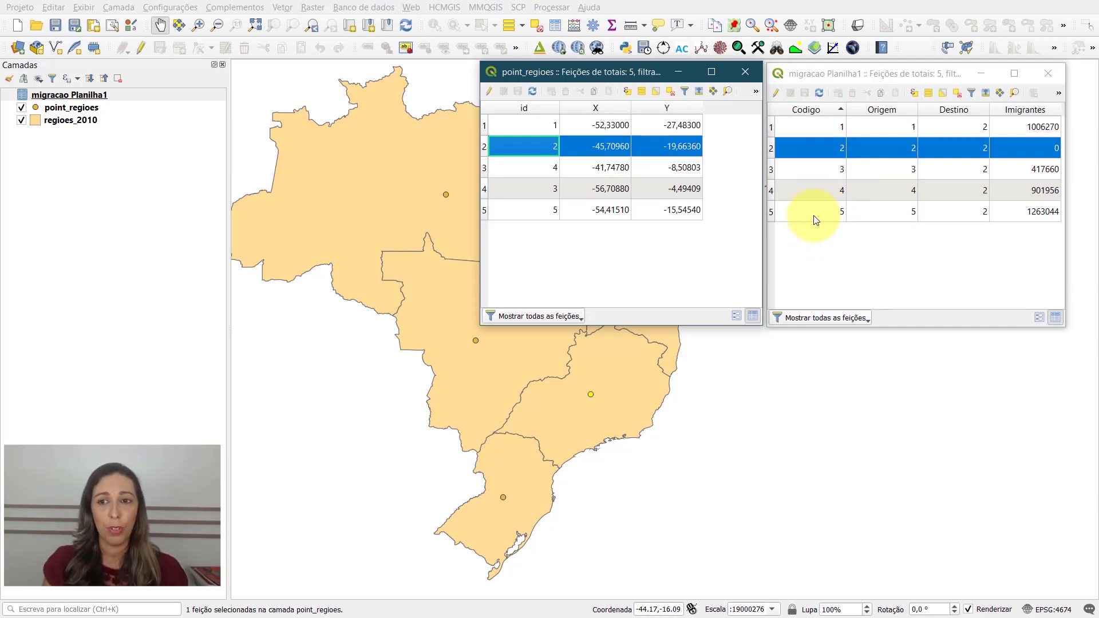
Examine the Imigrantes values in the migration table, sort it by that field and close both attribute tables
click(1032, 130)
click(1025, 167)
click(1025, 193)
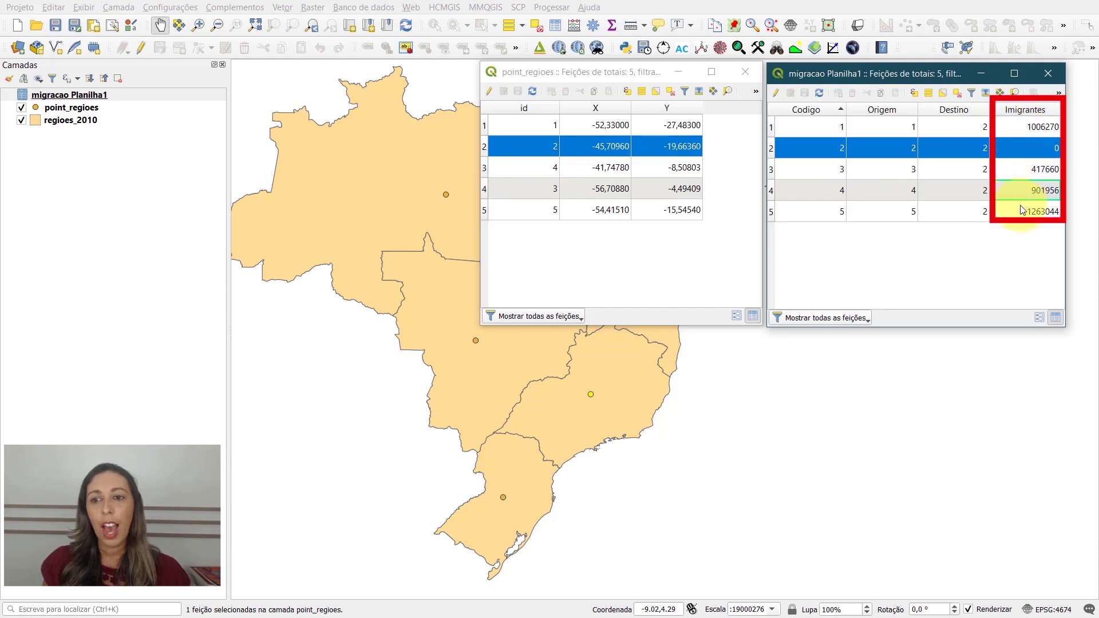
click(1027, 109)
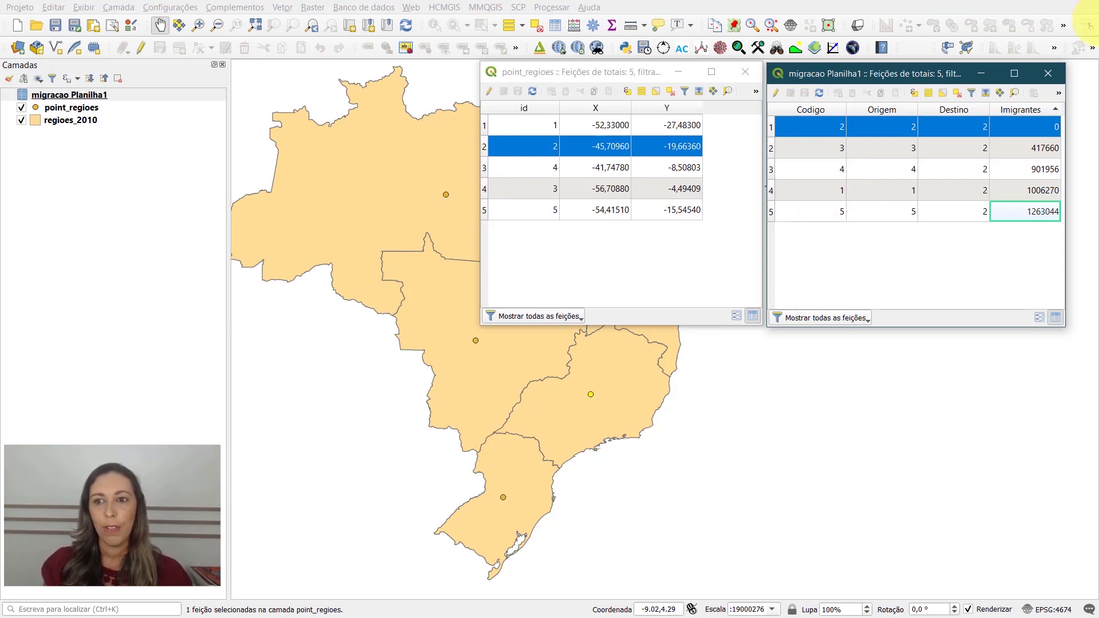
click(1048, 73)
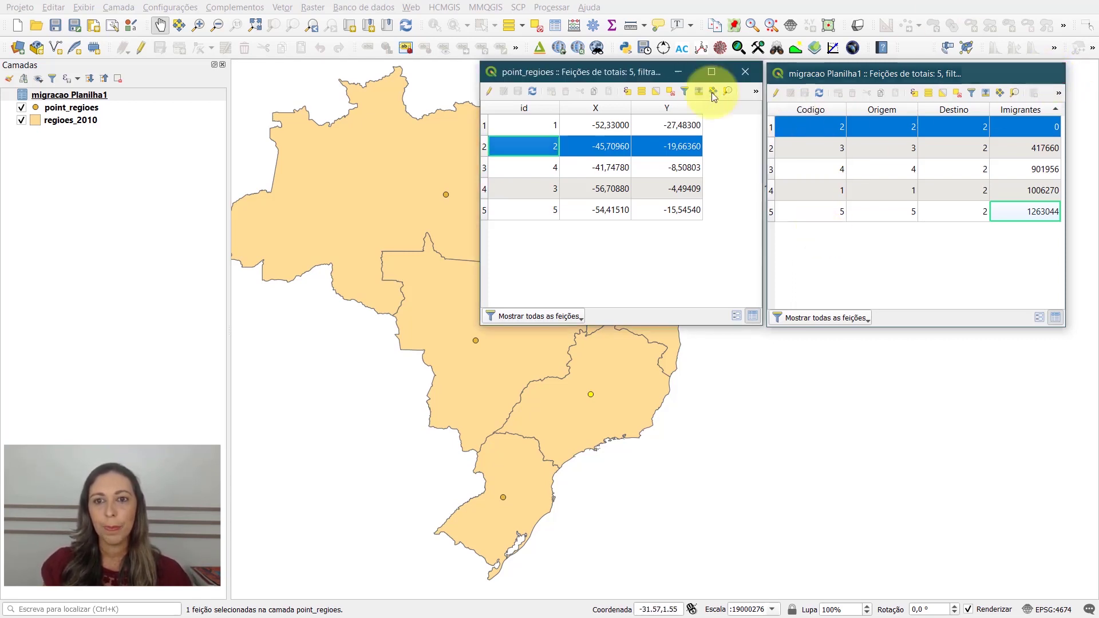
click(746, 72)
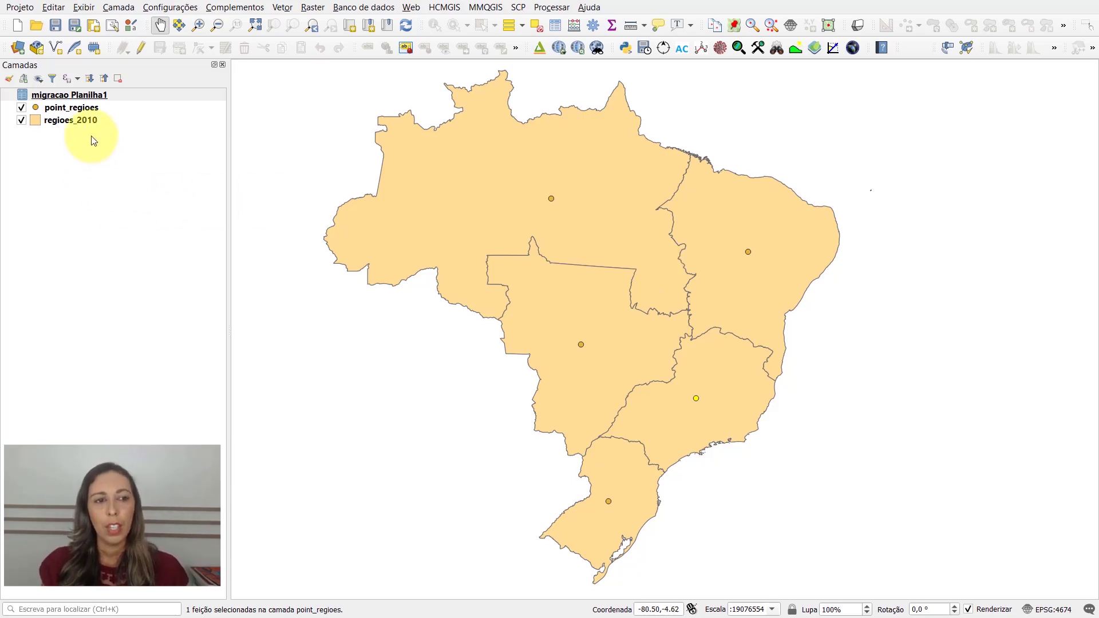
Open the dialog for adding a virtual layer and move its window higher over the map
click(104, 98)
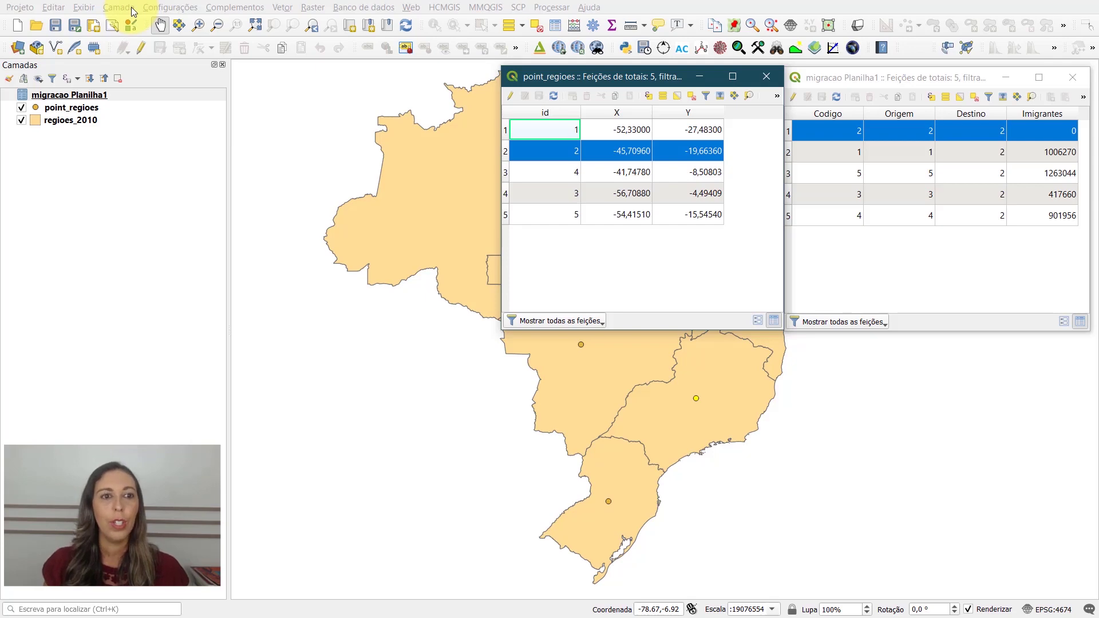
click(131, 10)
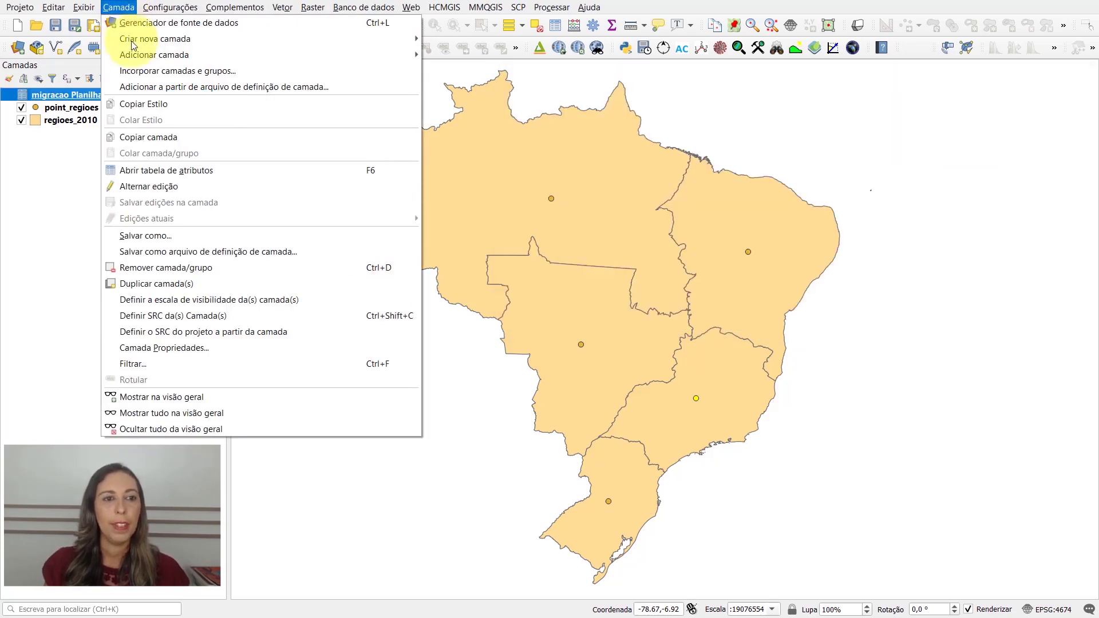
mouse_move(135, 58)
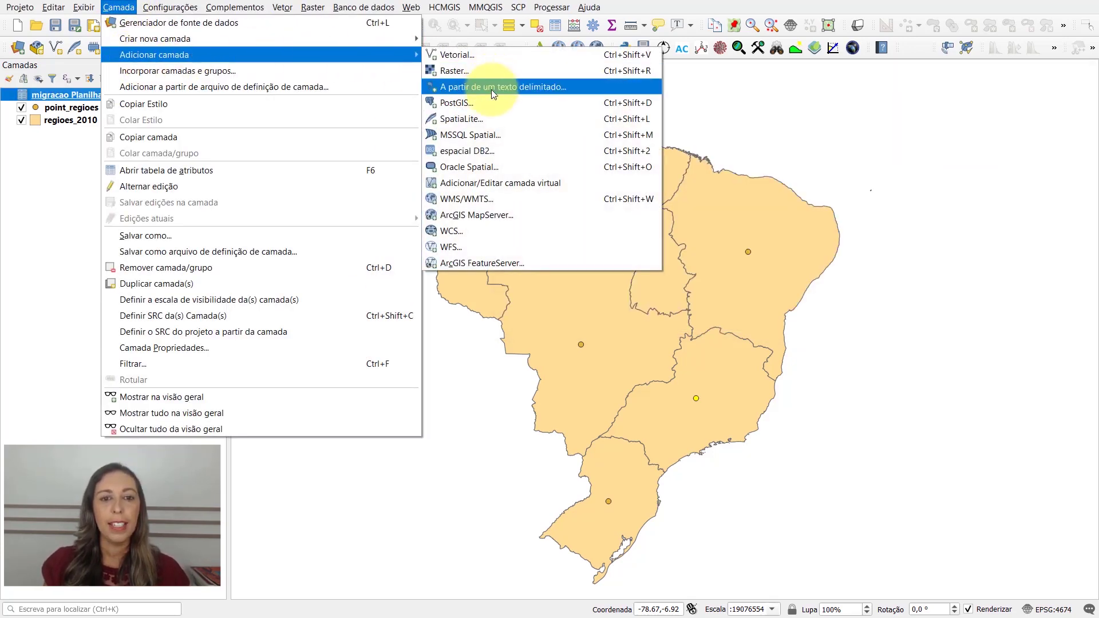
click(507, 182)
drag(496, 156, 547, 87)
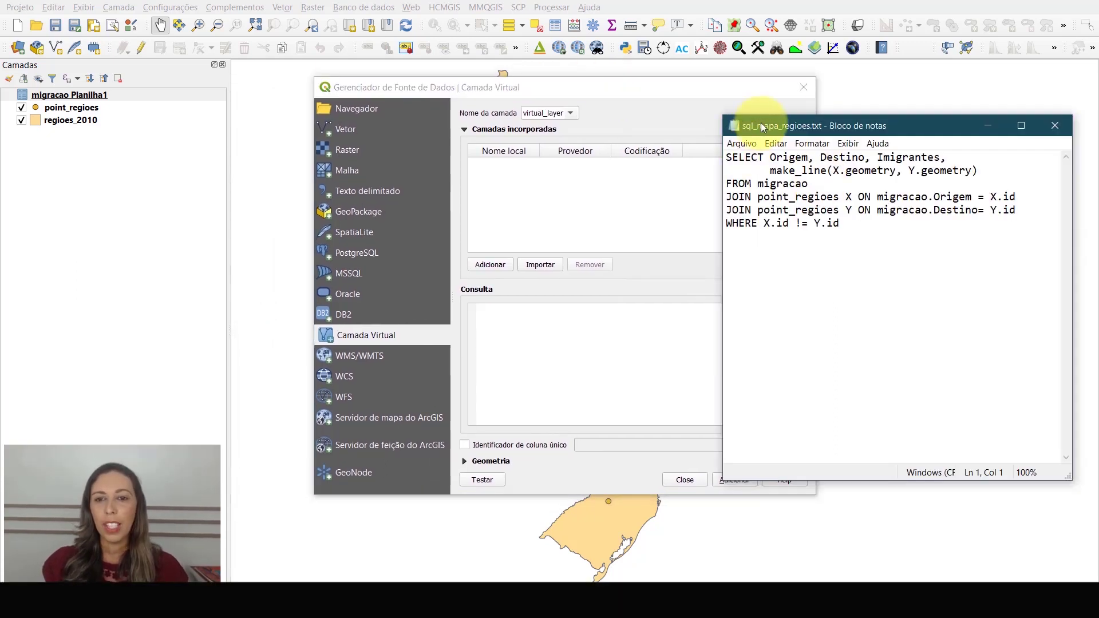
Place the virtual layer dialog and the sql_mapa_regioes.txt note side by side and look over the whole query
drag(665, 86, 586, 75)
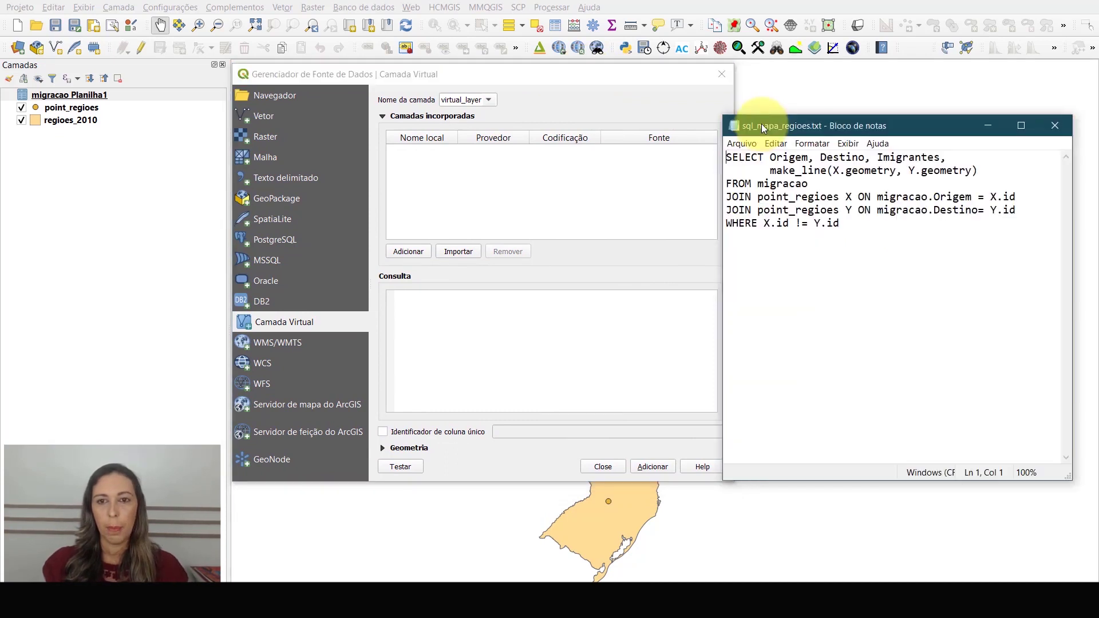
drag(761, 122, 775, 76)
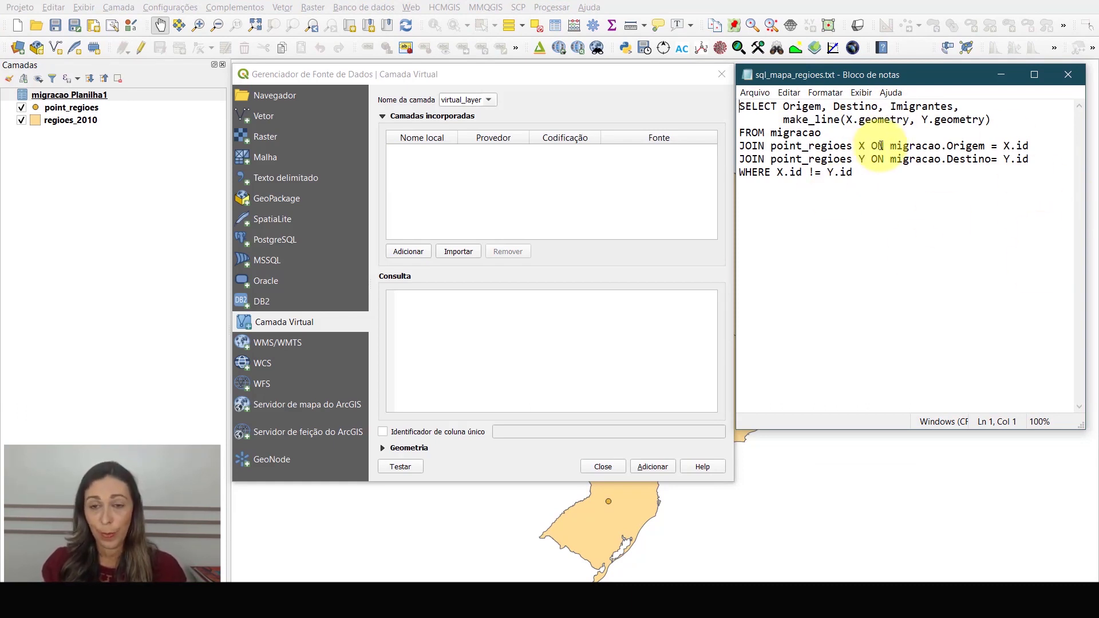
drag(874, 174, 733, 107)
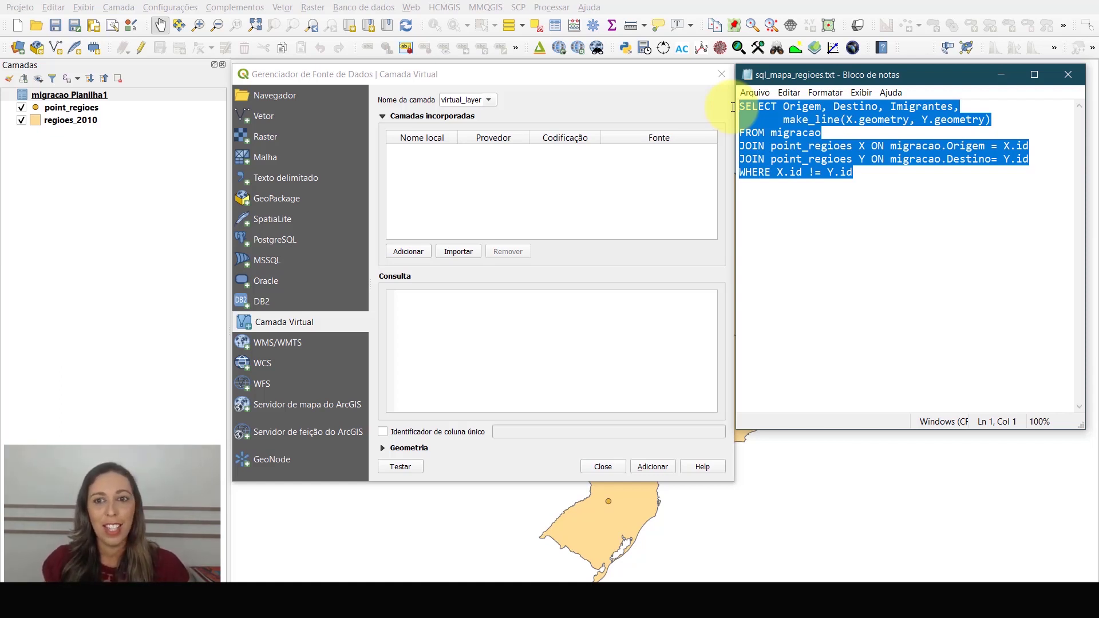
click(847, 132)
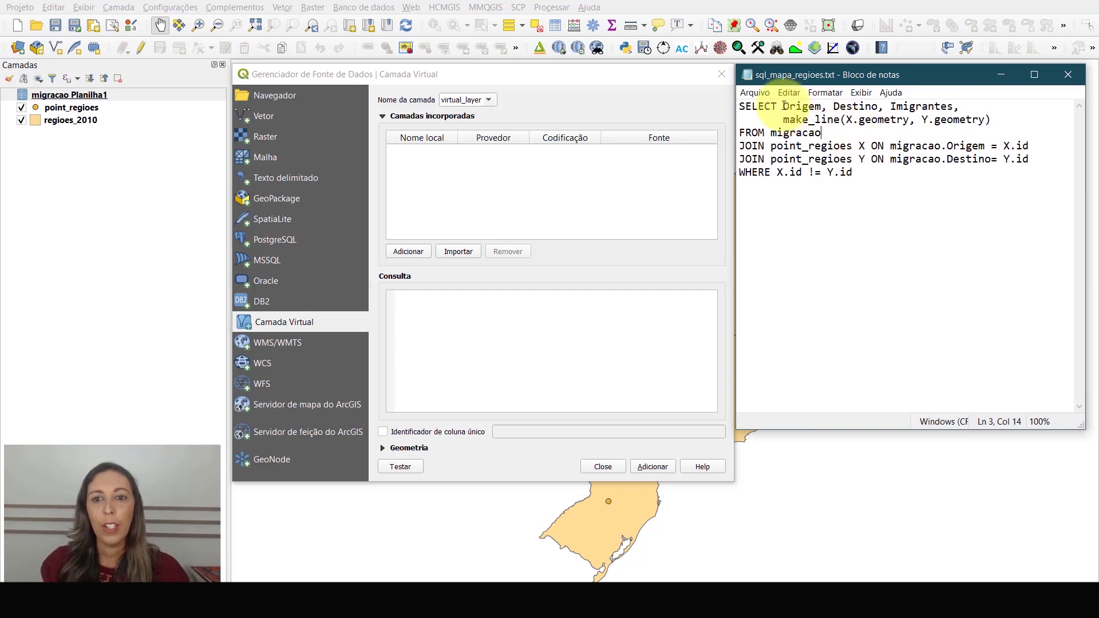
Examine the Origem, Destino and Imigrantes fields listed in the SELECT line of the query
drag(784, 106, 959, 110)
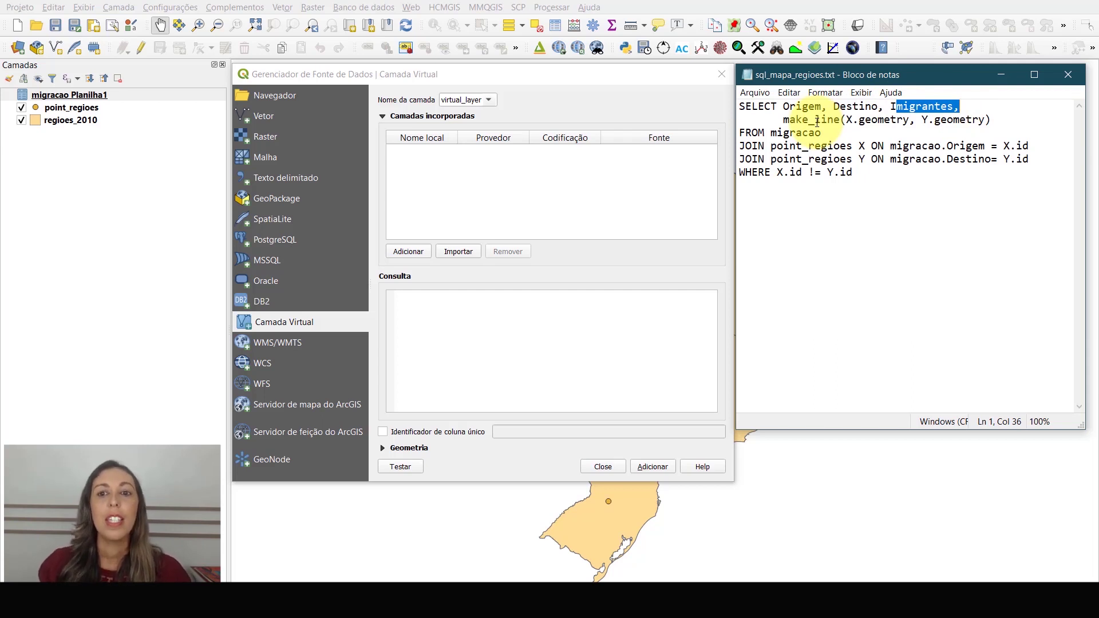
drag(784, 107, 962, 101)
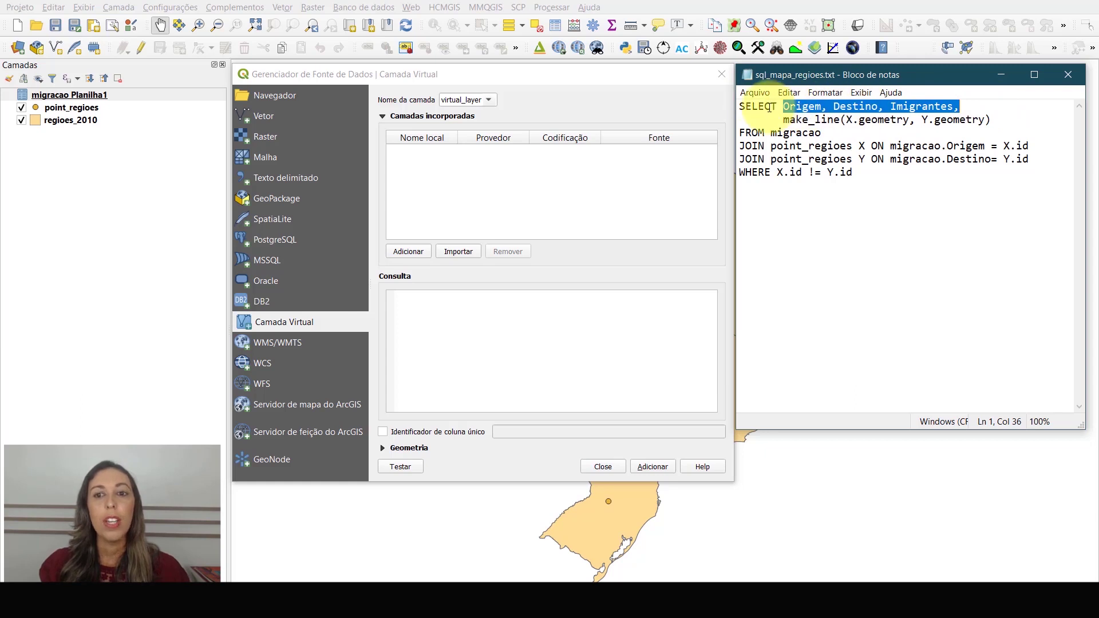
click(812, 107)
click(853, 106)
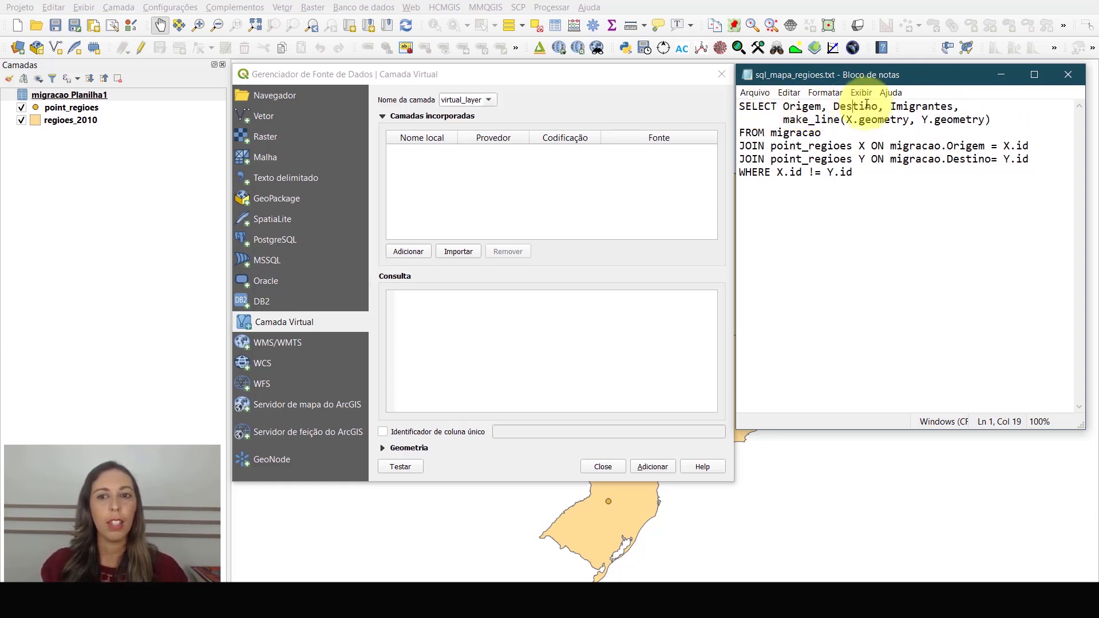
click(898, 105)
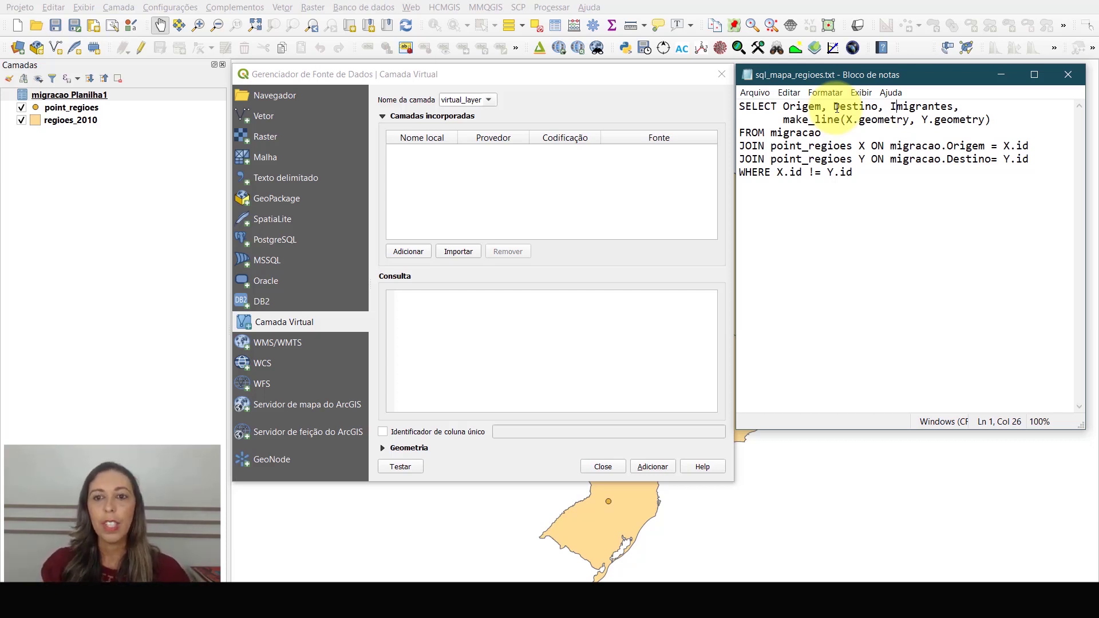
drag(783, 120, 1042, 161)
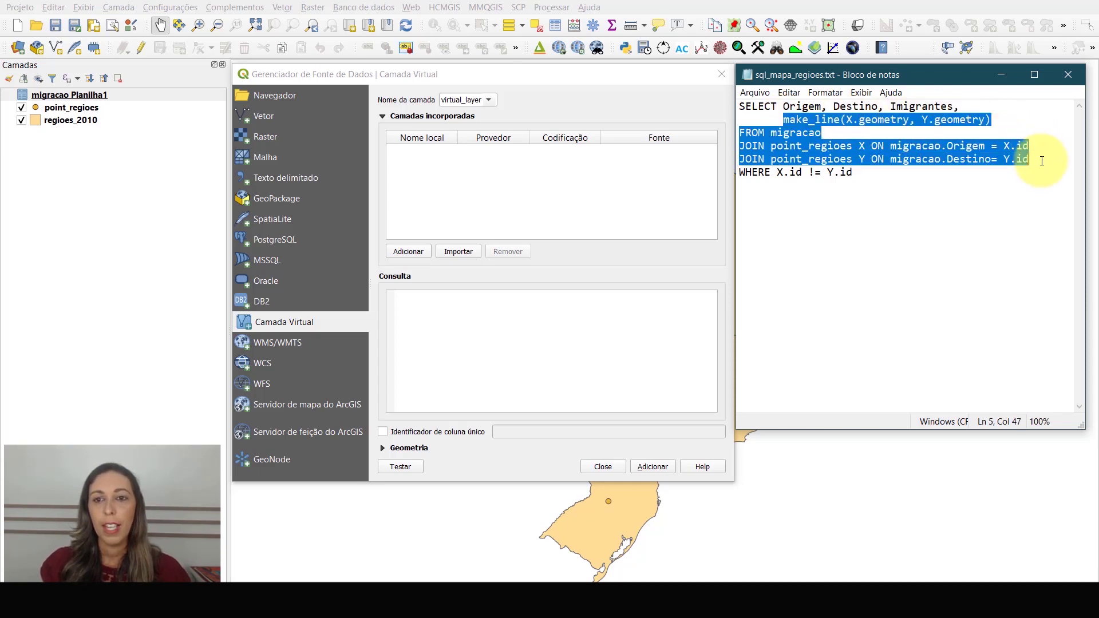
click(853, 107)
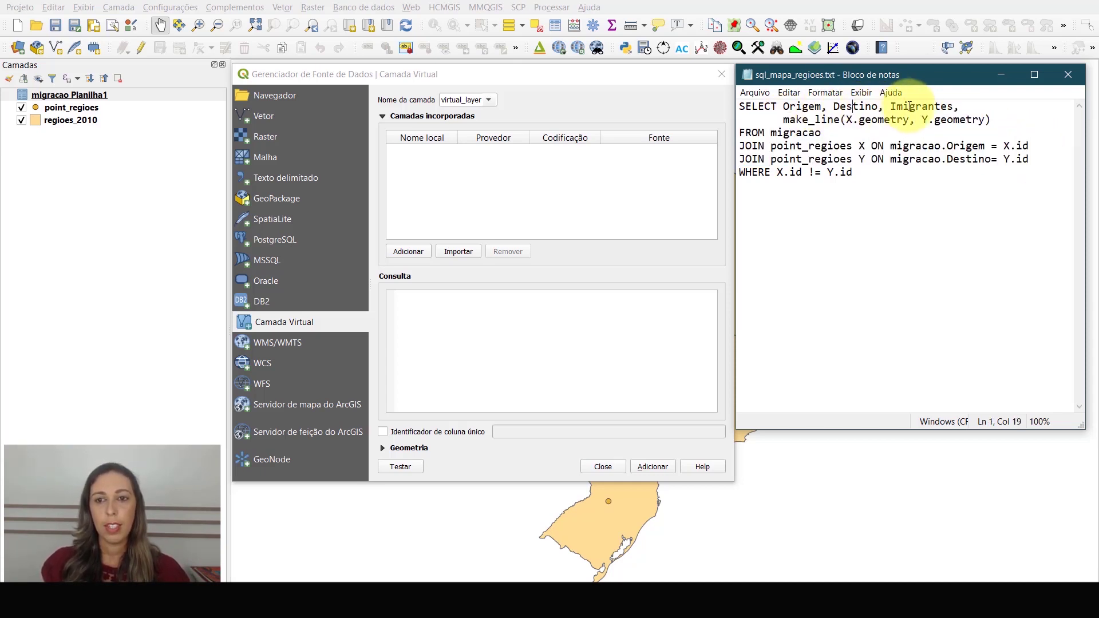
click(801, 106)
click(853, 107)
click(915, 106)
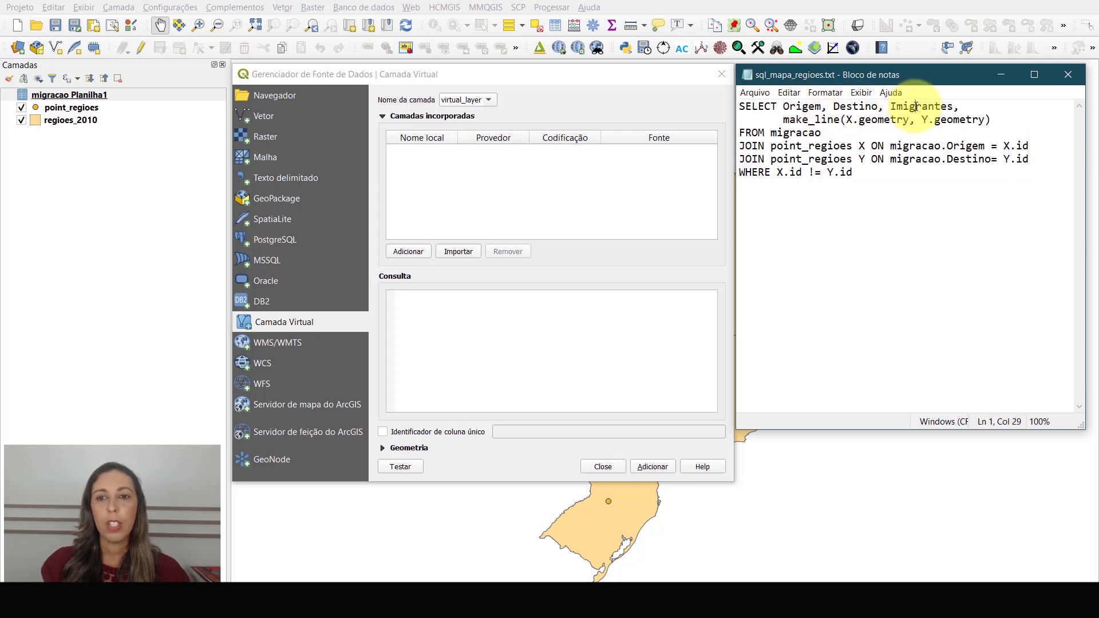
click(925, 107)
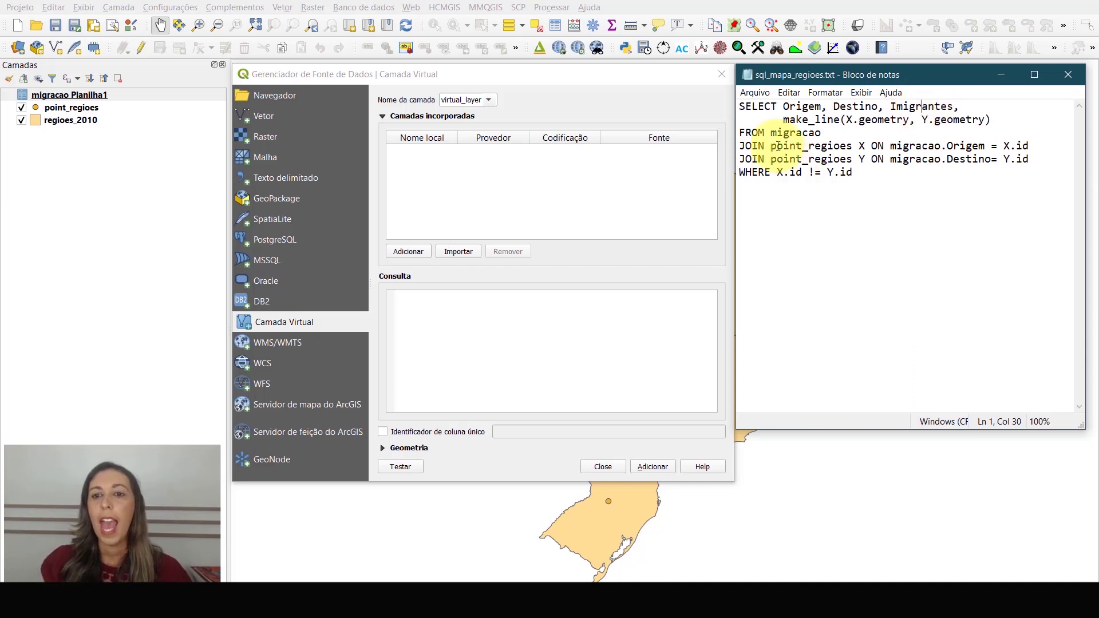
Examine the X.geometry and Y.geometry arguments of the make_line function in the query
click(848, 122)
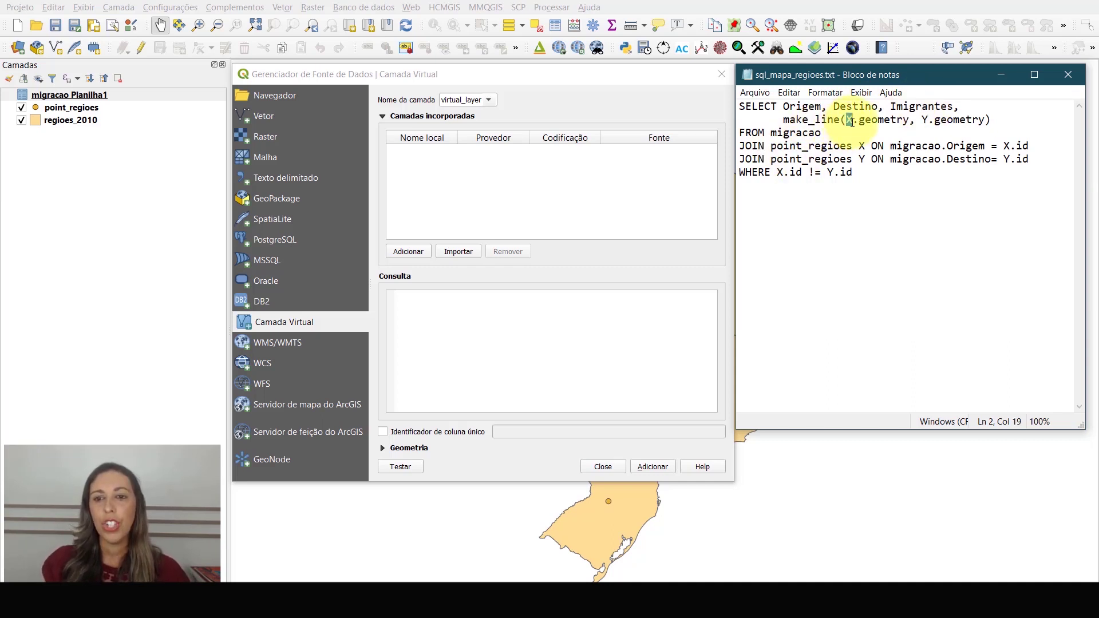
click(924, 122)
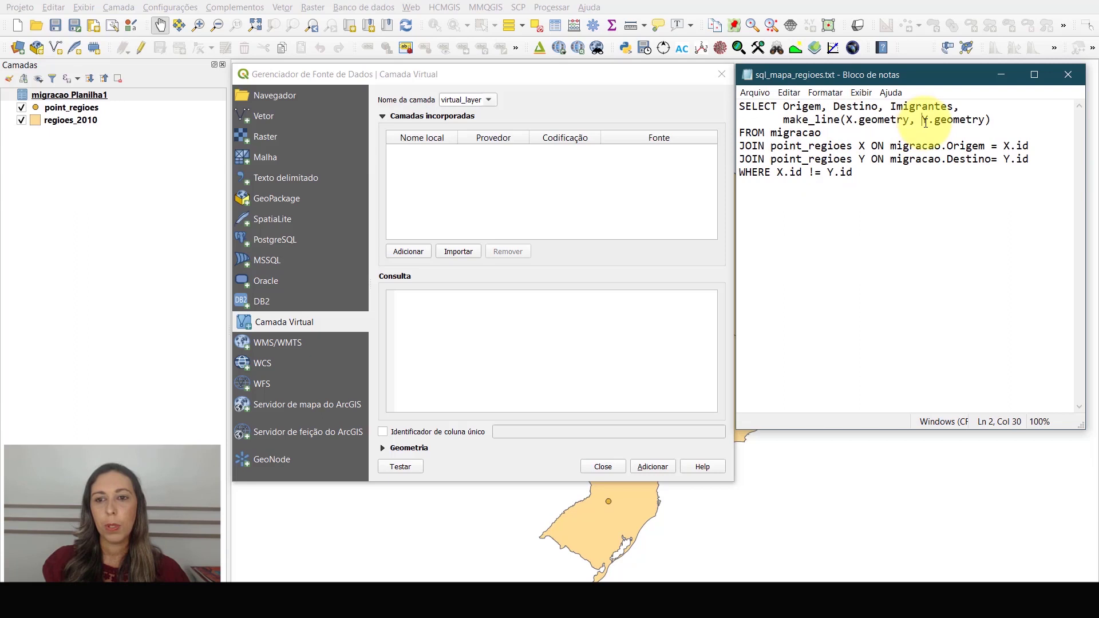
click(851, 122)
key(shift+Left)
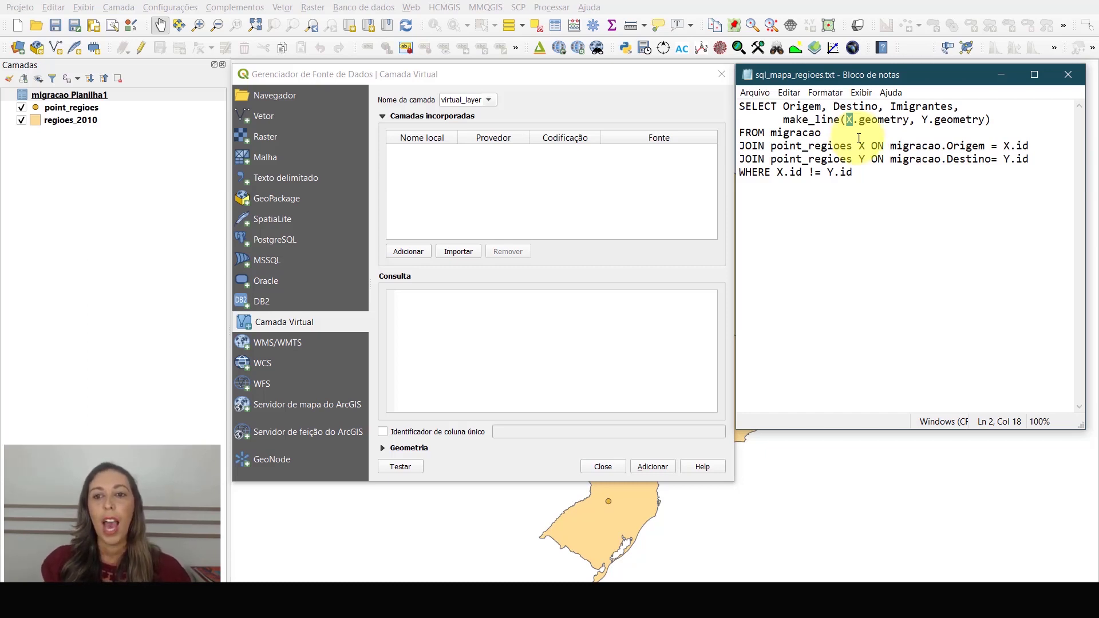
drag(935, 119, 929, 119)
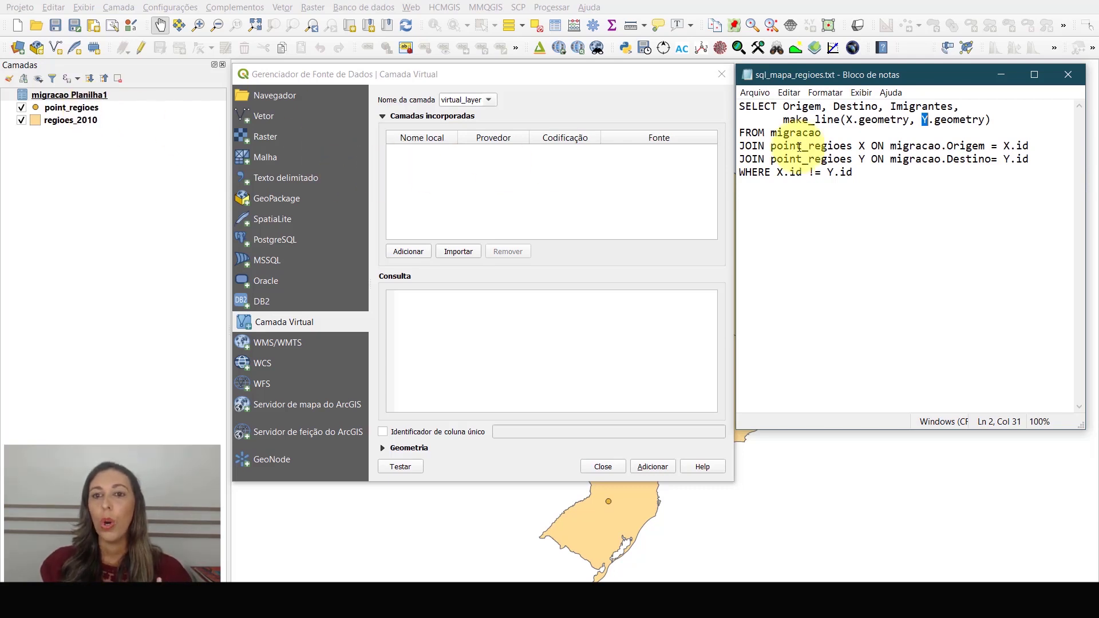
double_click(849, 119)
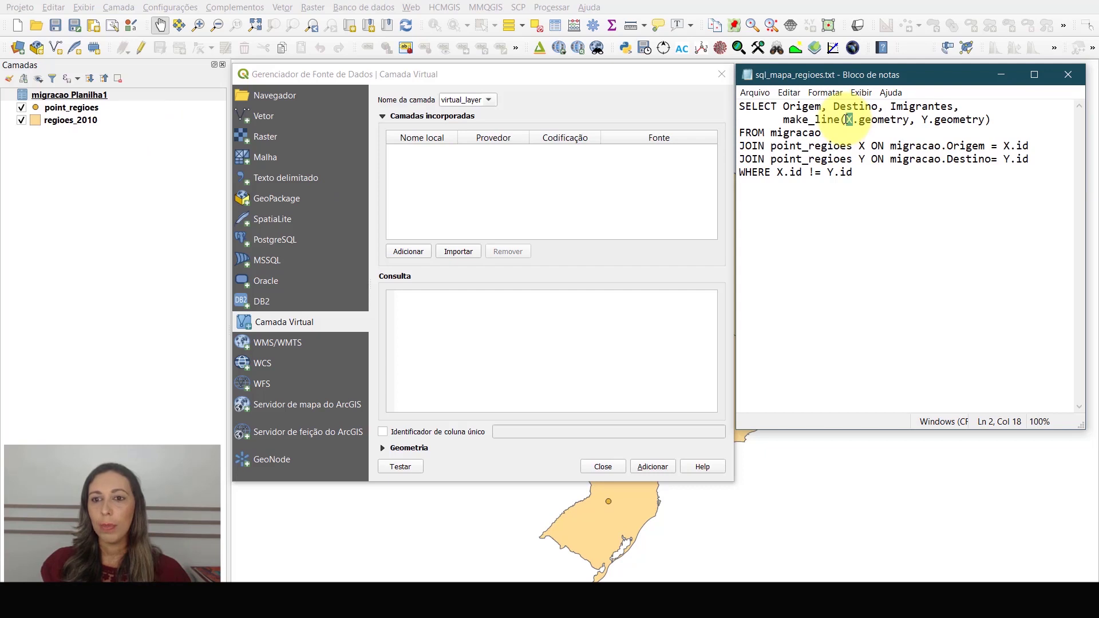
double_click(925, 119)
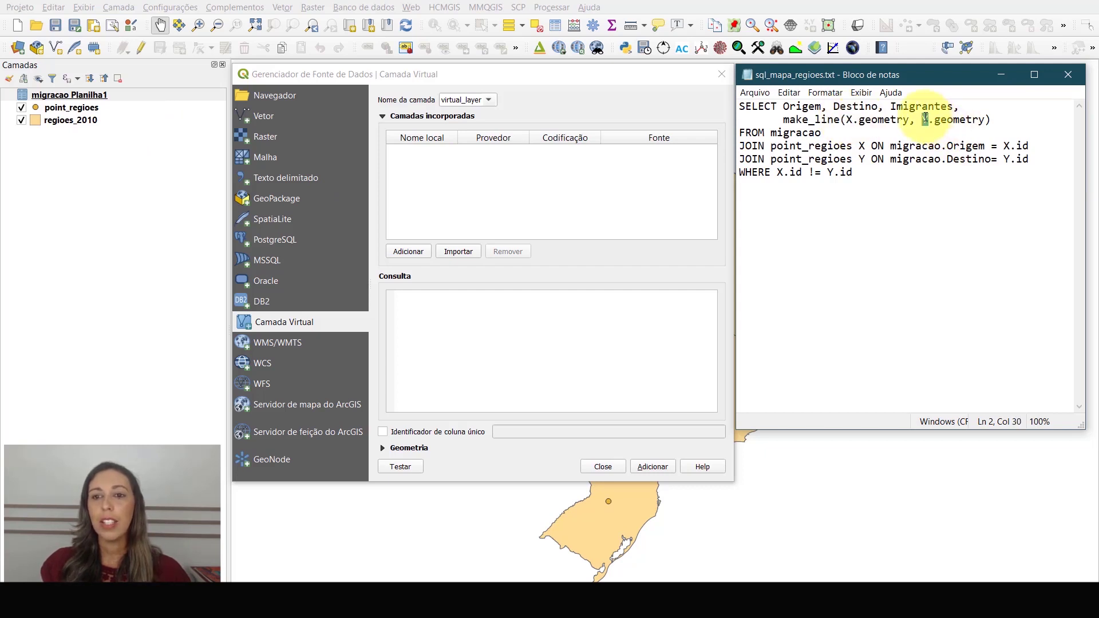
double_click(849, 119)
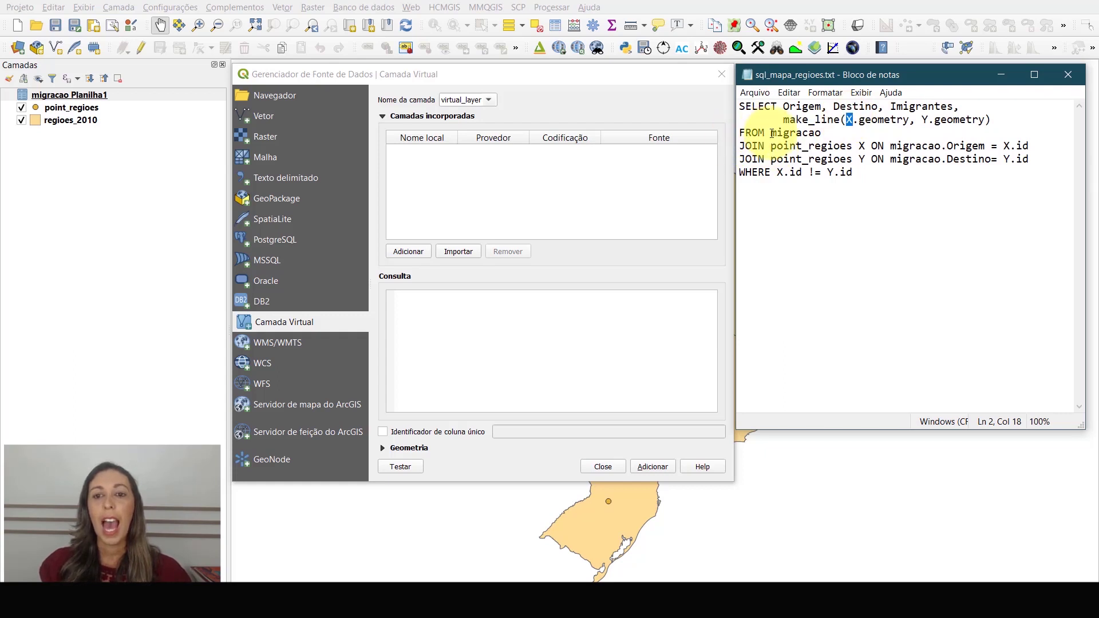
Review the selected fields, the FROM migracao source and the two point_regioes joins with their X and Y aliases
drag(783, 106, 962, 108)
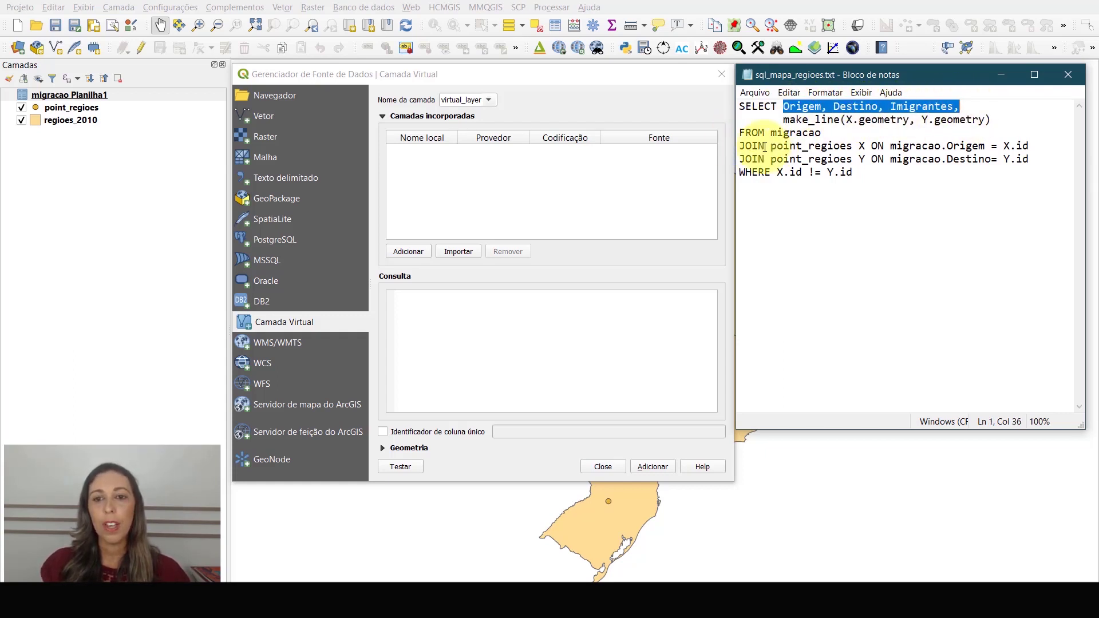
drag(771, 133, 824, 133)
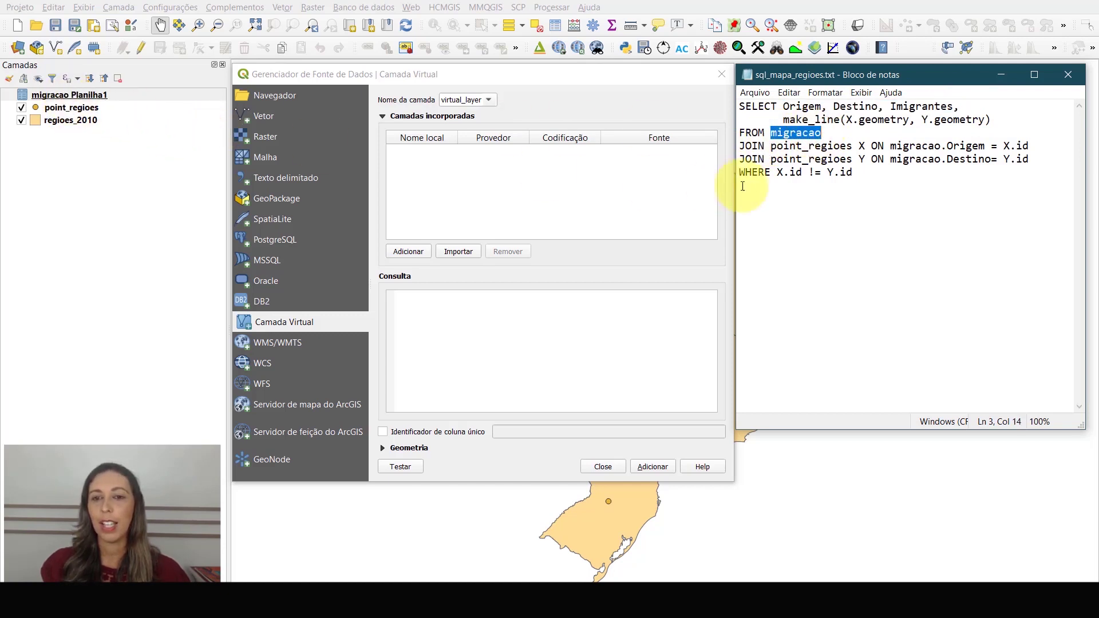
key(Right)
click(752, 146)
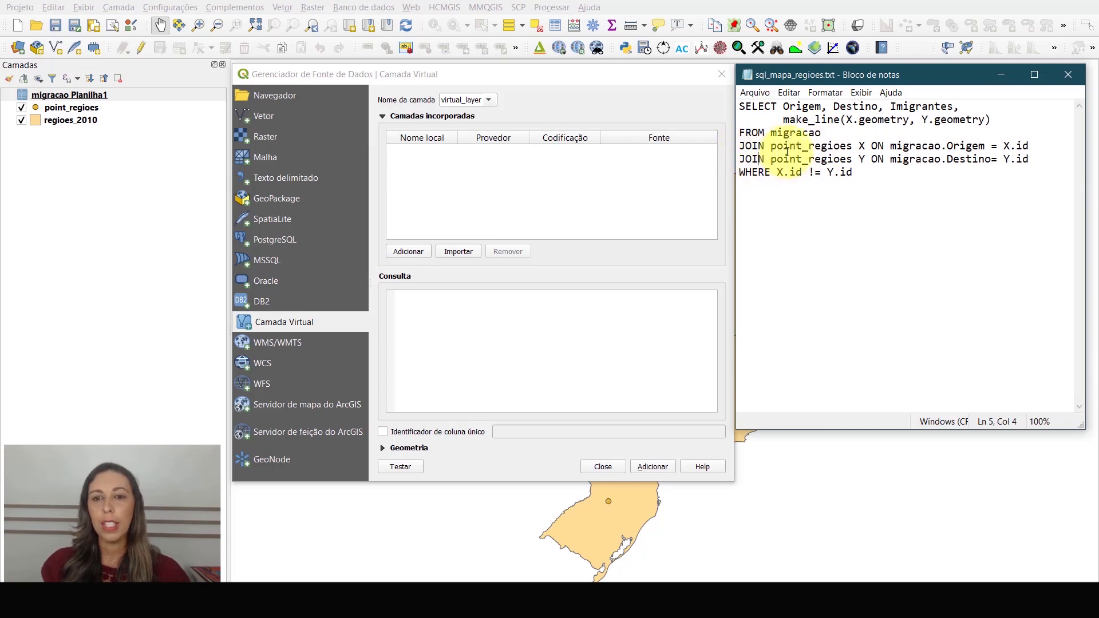
drag(771, 146, 853, 150)
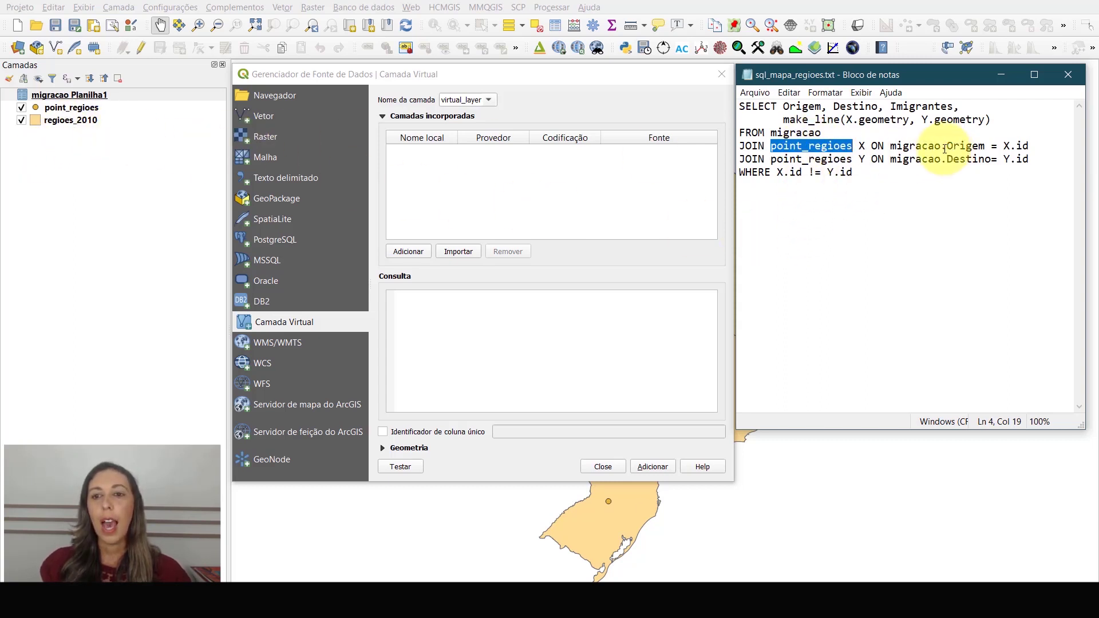
drag(940, 147, 893, 147)
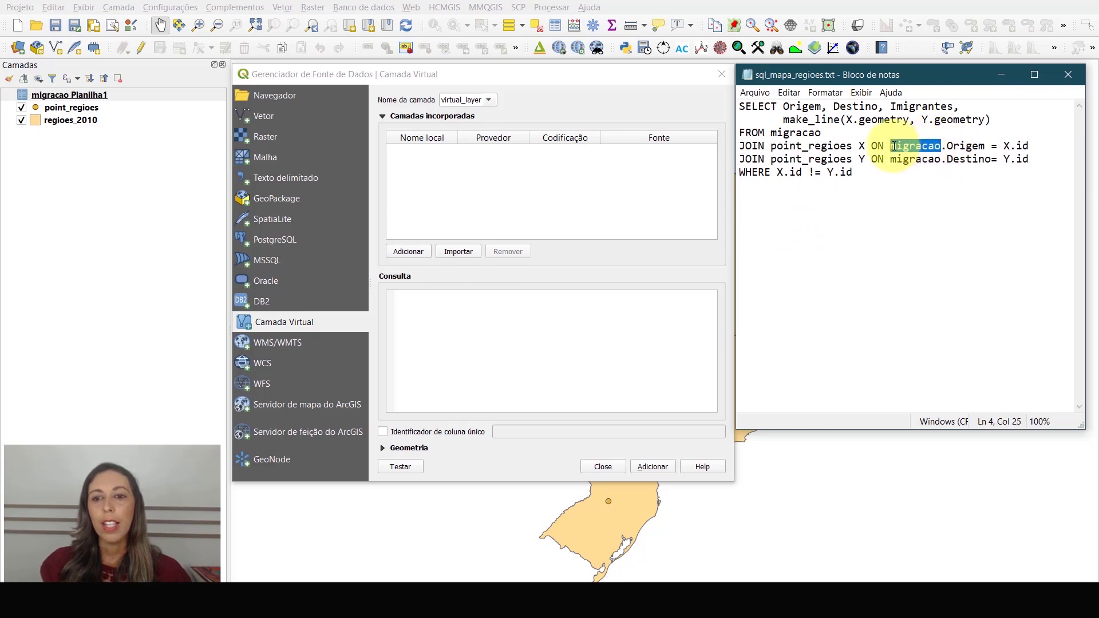
click(784, 147)
click(862, 146)
drag(864, 147, 859, 160)
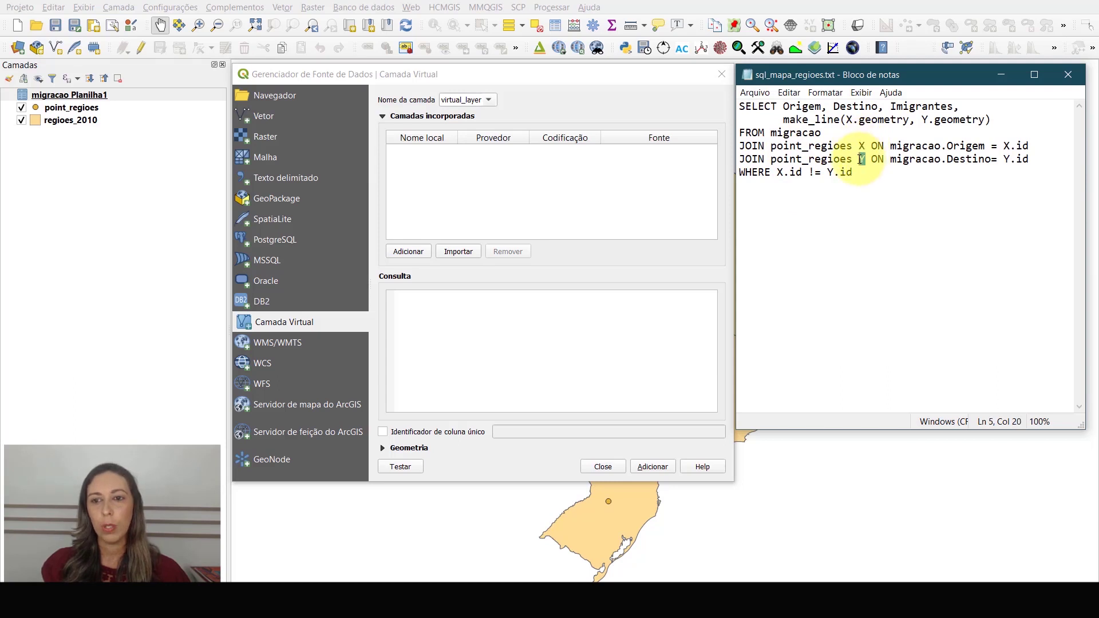
Examine the join conditions matching migracao.Origem to X.id and migracao.Destino to Y.id
click(1004, 147)
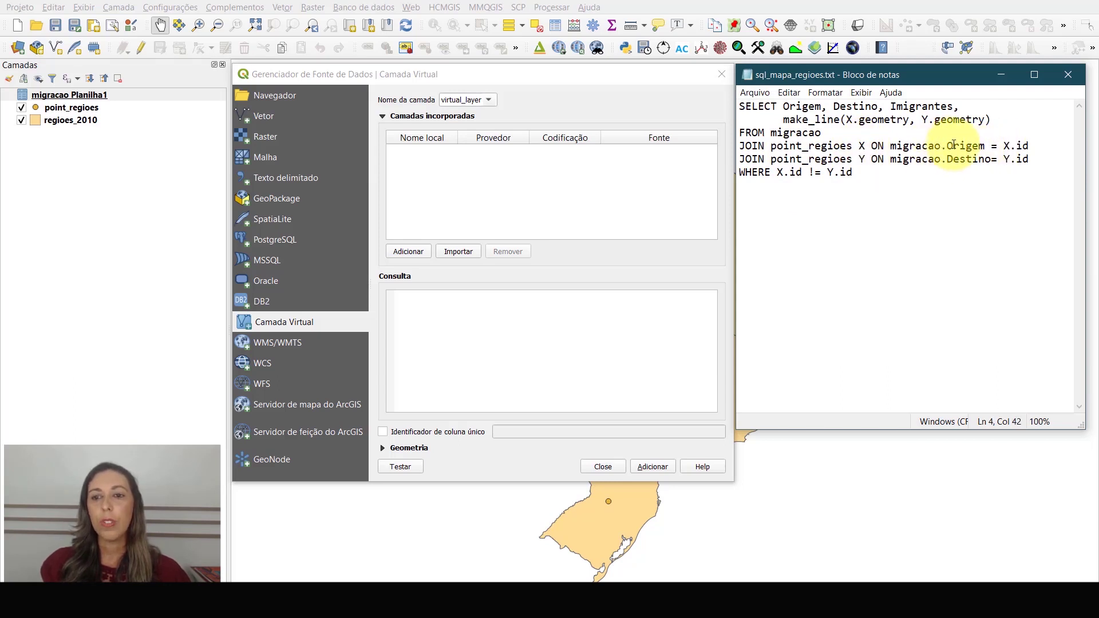
drag(953, 146, 975, 160)
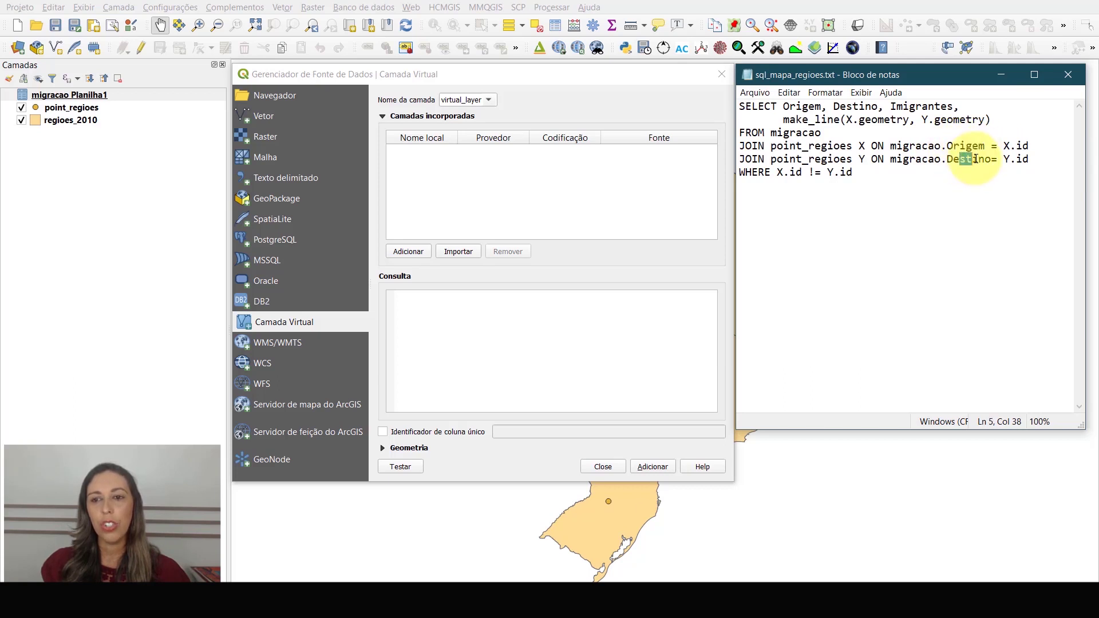
double_click(1006, 146)
click(1022, 146)
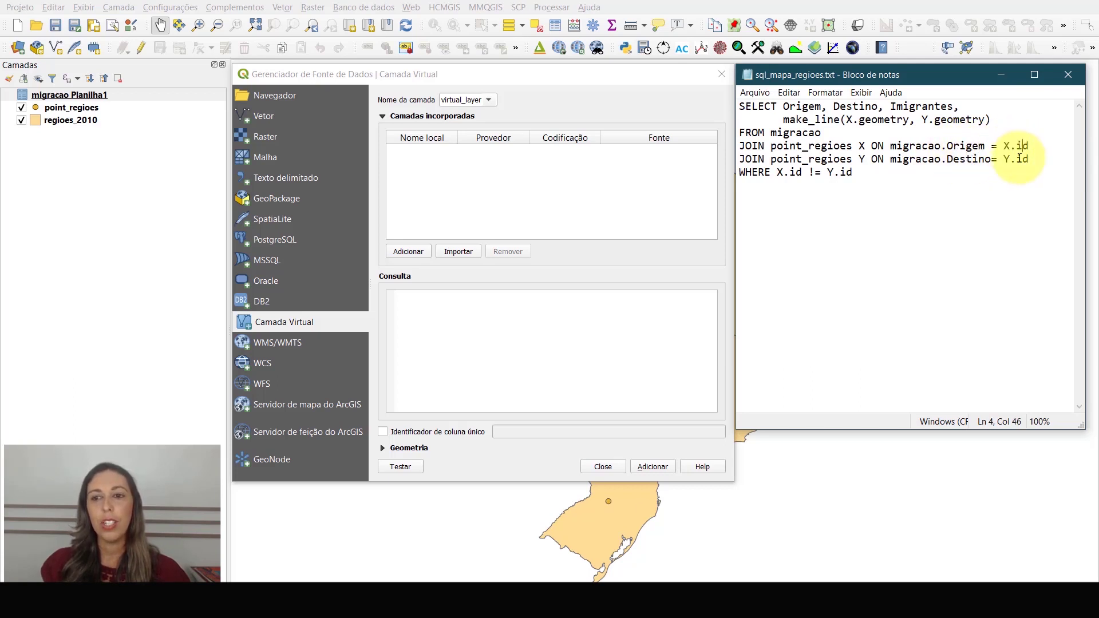
drag(1017, 147, 1030, 148)
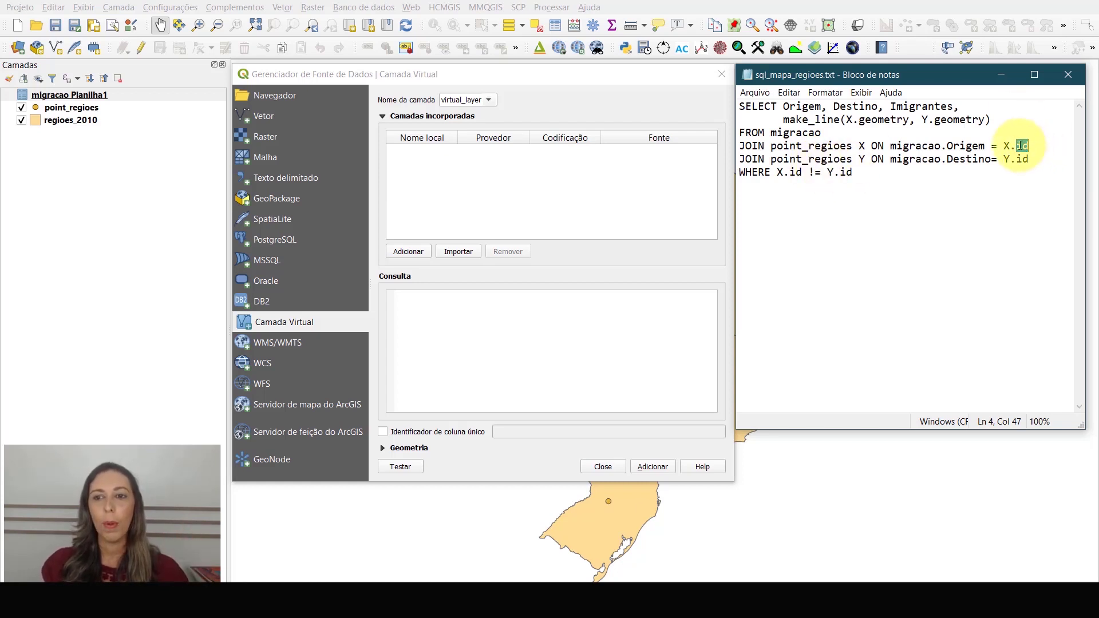
click(1018, 145)
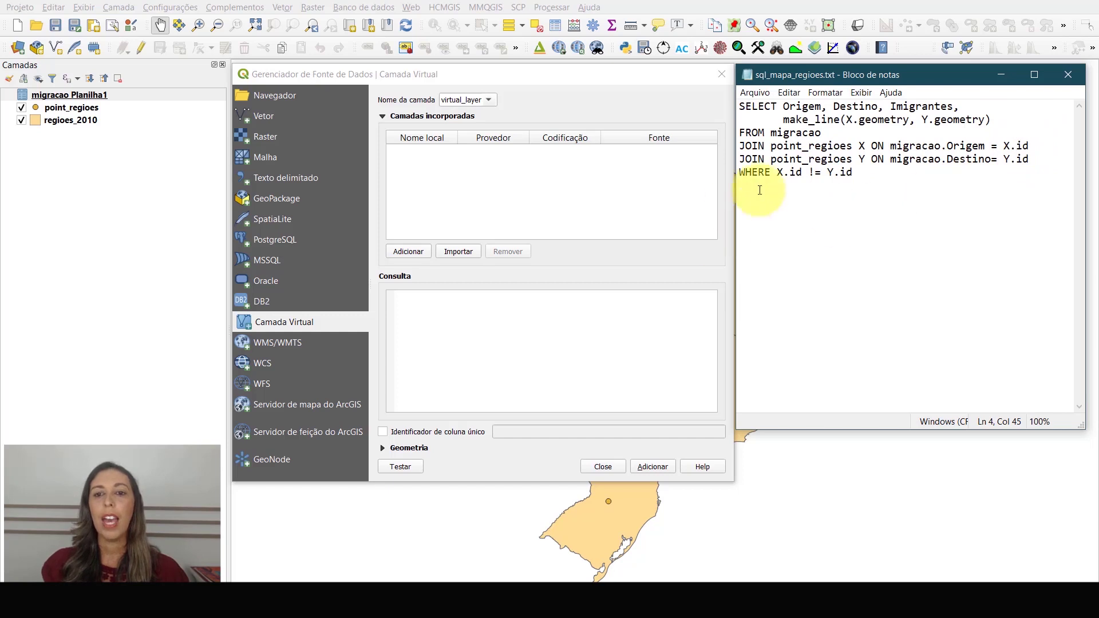
Examine the WHERE X.id != Y.id condition and return to the Origem field in the SELECT line
drag(776, 173, 785, 173)
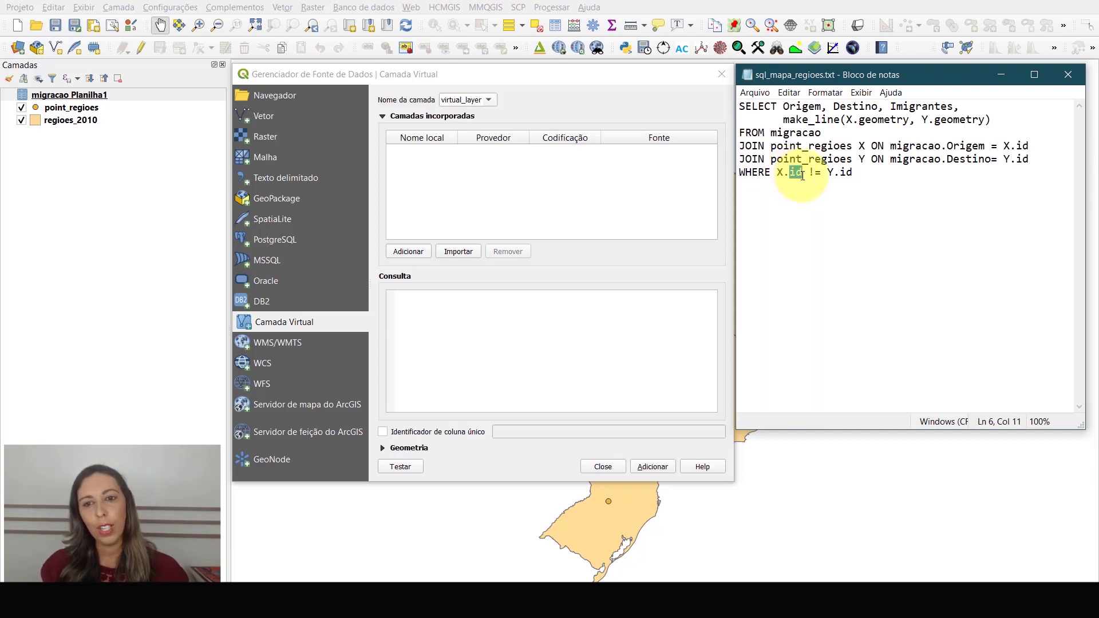
click(802, 173)
drag(835, 173, 828, 173)
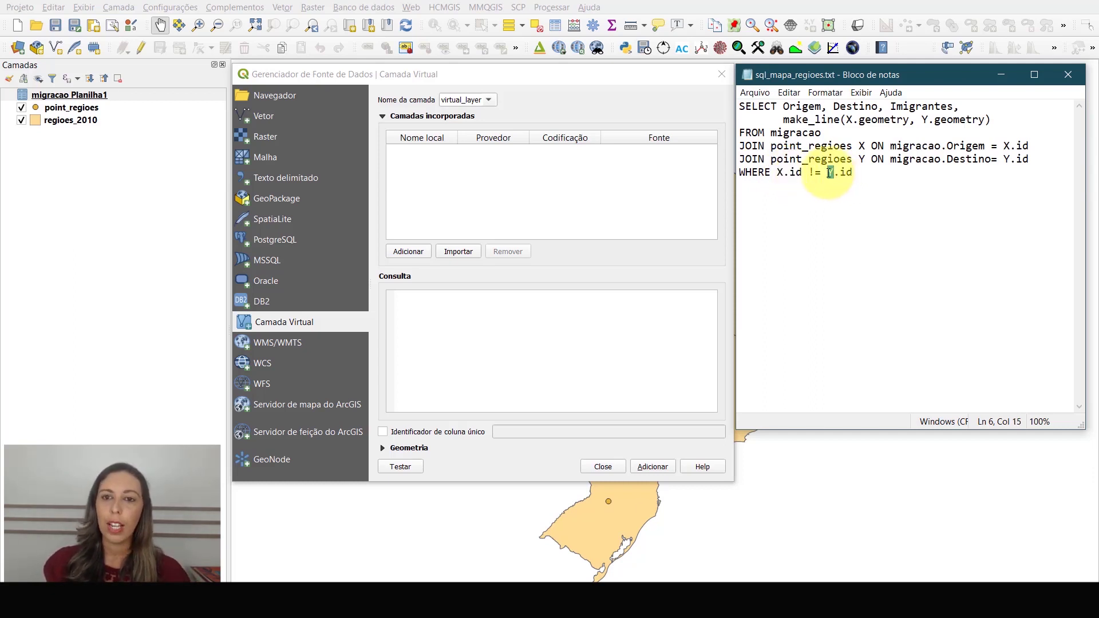
double_click(842, 171)
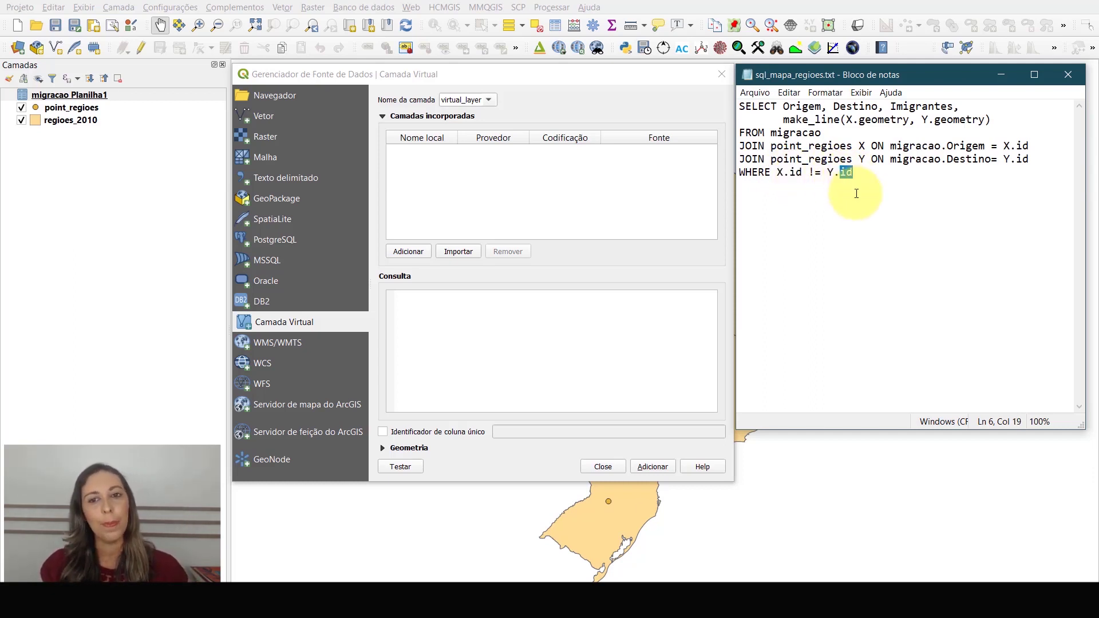
click(857, 193)
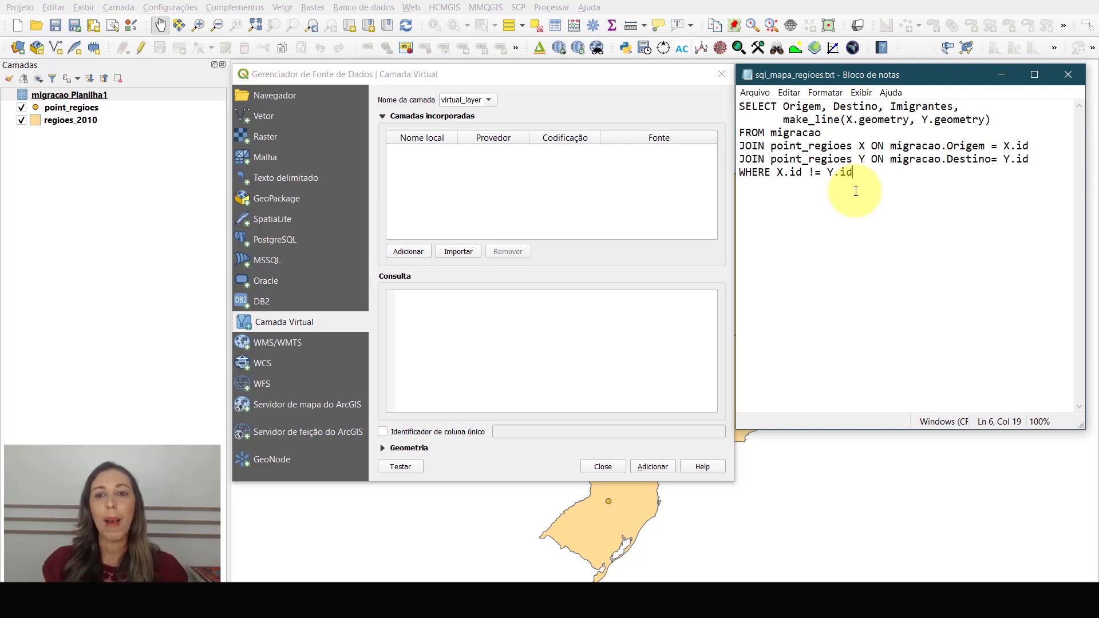
double_click(801, 107)
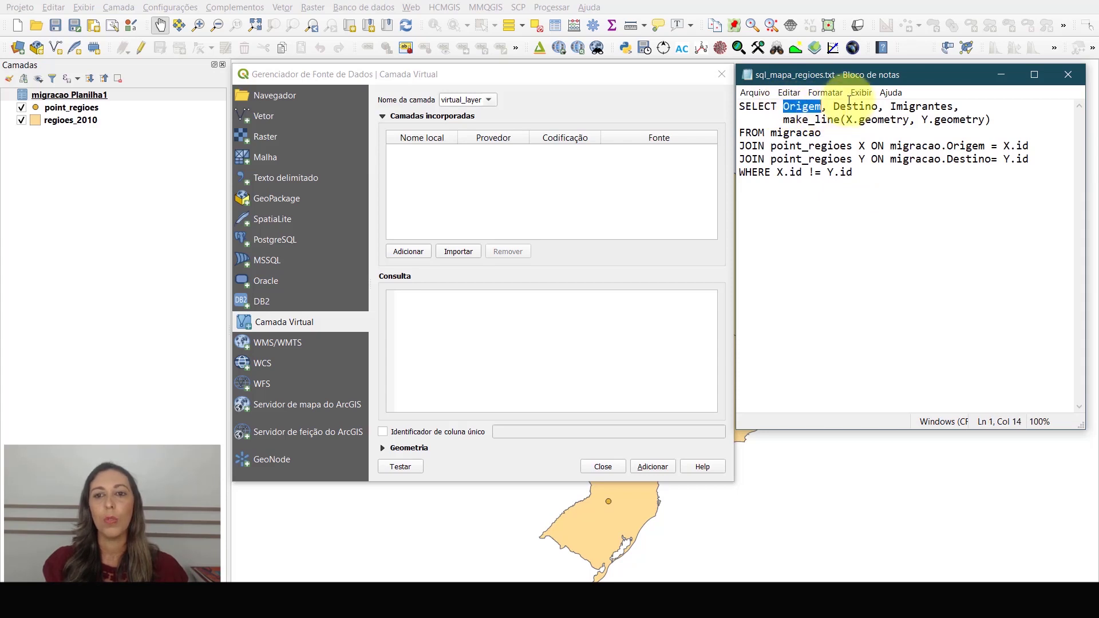
Review how the query takes Origem, Destino and Imigrantes from migracao and matches Origem and Destino to the X and Y ids of point_regioes
mouse_move(791, 106)
mouse_down()
mouse_move(956, 110)
mouse_move(784, 110)
mouse_up()
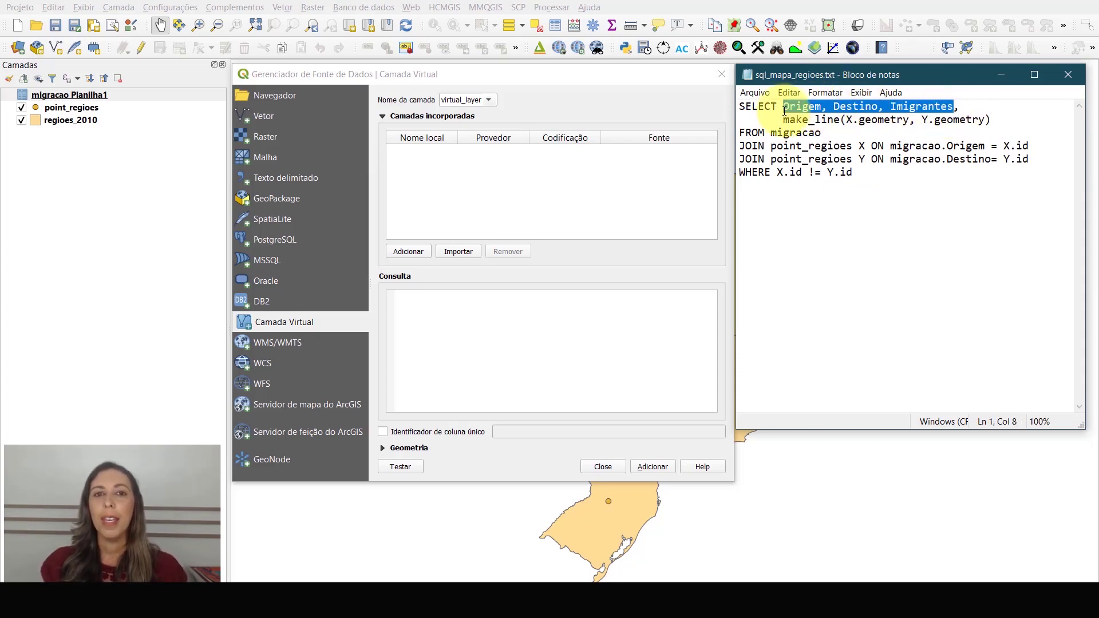
drag(823, 133, 775, 136)
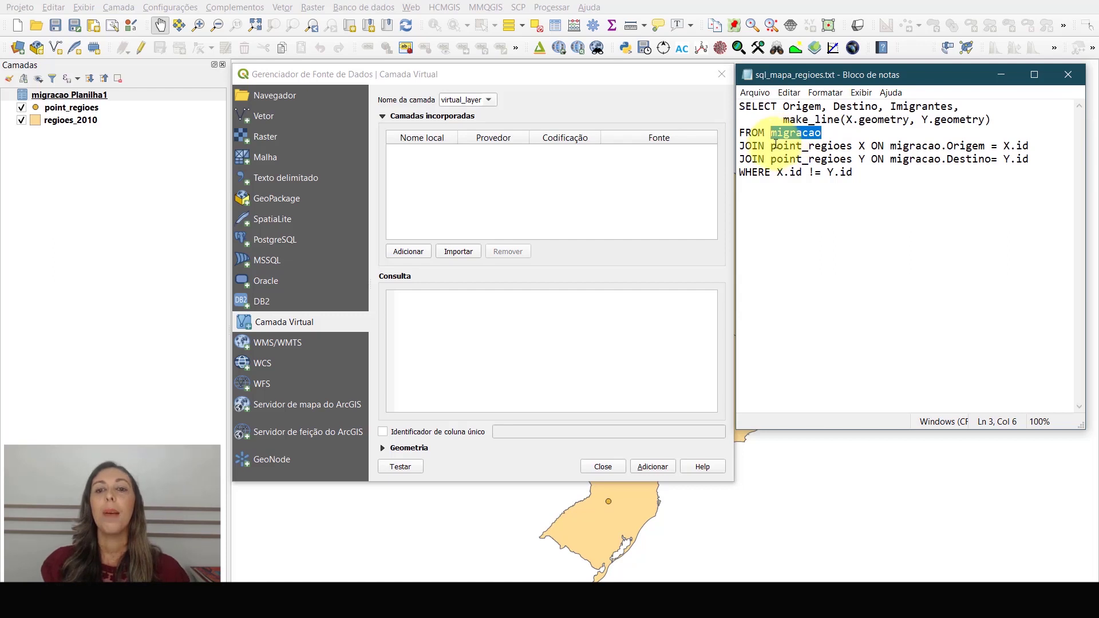
drag(769, 147, 985, 147)
click(862, 159)
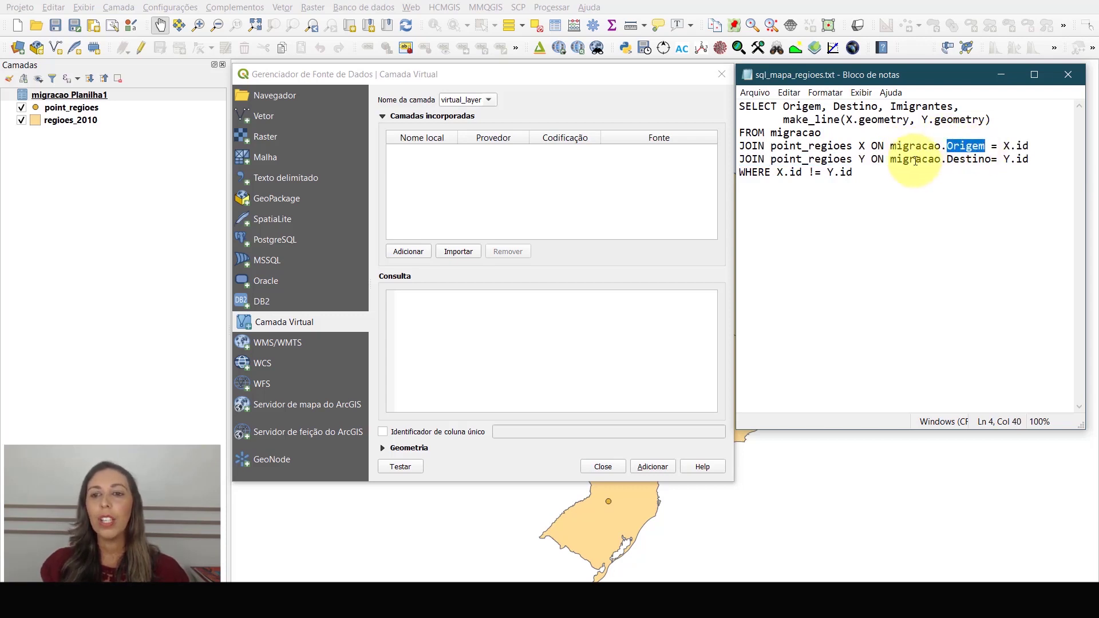
drag(890, 161, 976, 162)
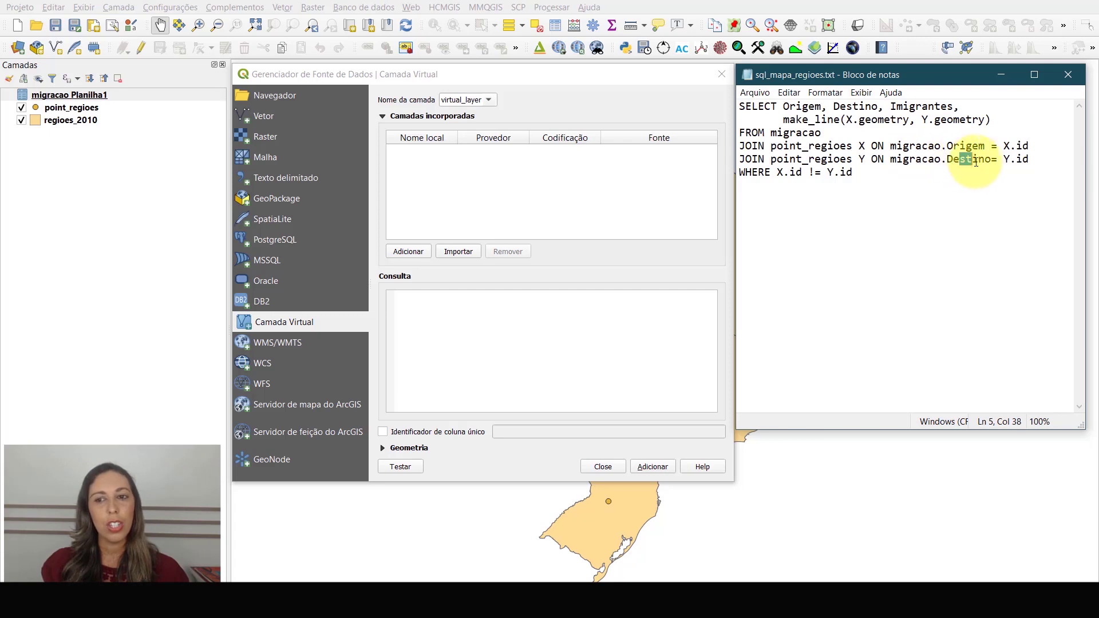
click(1005, 146)
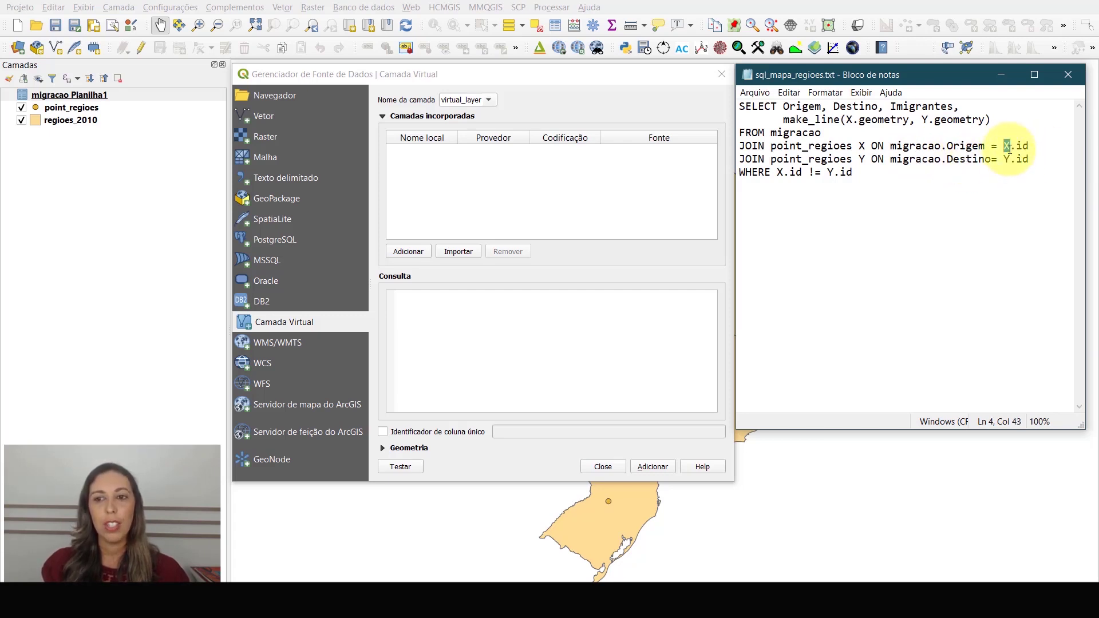
drag(1011, 161, 1016, 143)
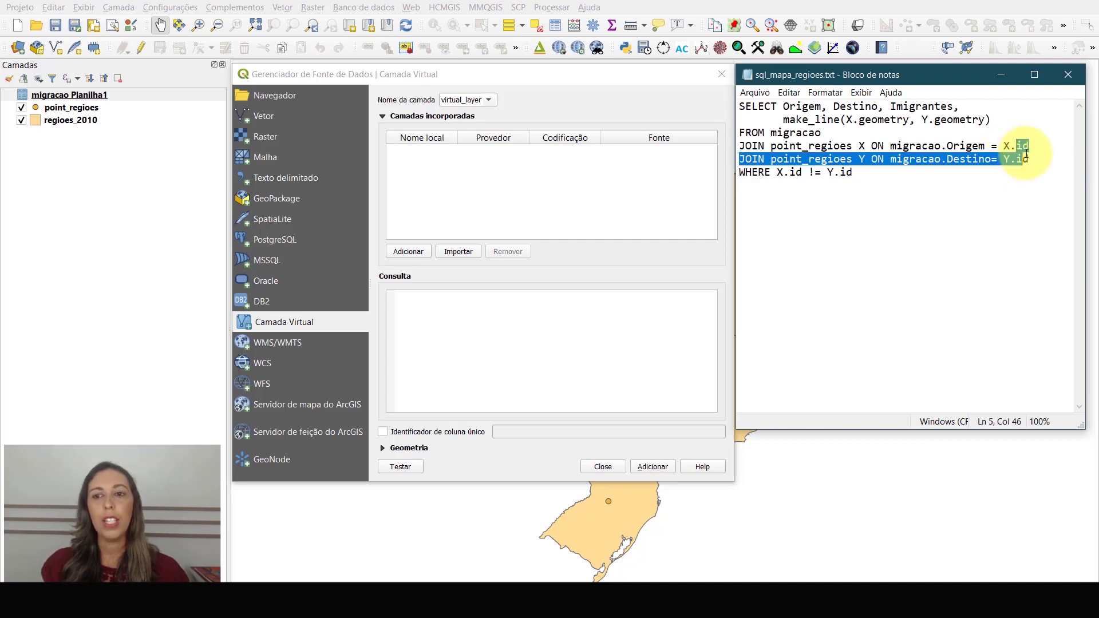
click(1029, 159)
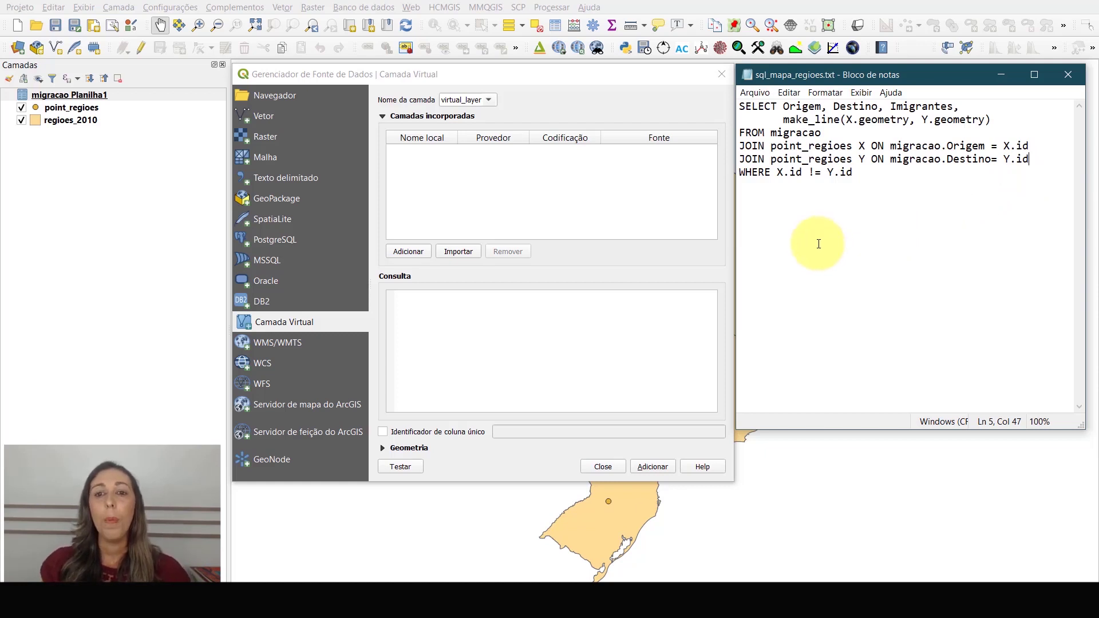
click(813, 216)
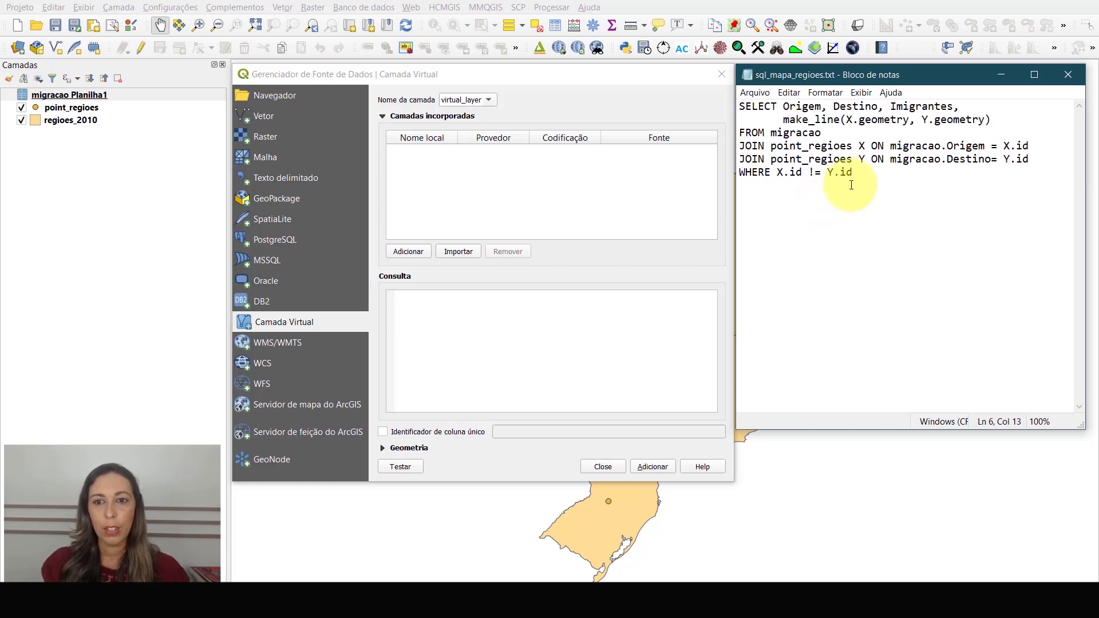
Copy the whole SQL query from sql_mapa_regioes.txt into the query box of the virtual layer in QGIS
drag(853, 172, 705, 79)
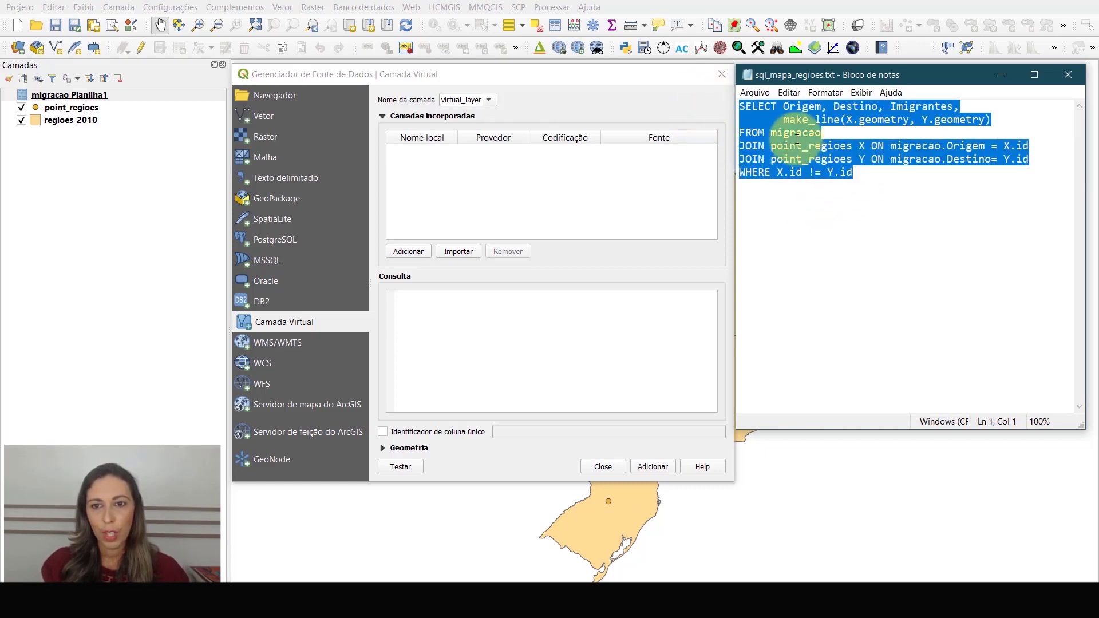
right_click(797, 139)
click(826, 178)
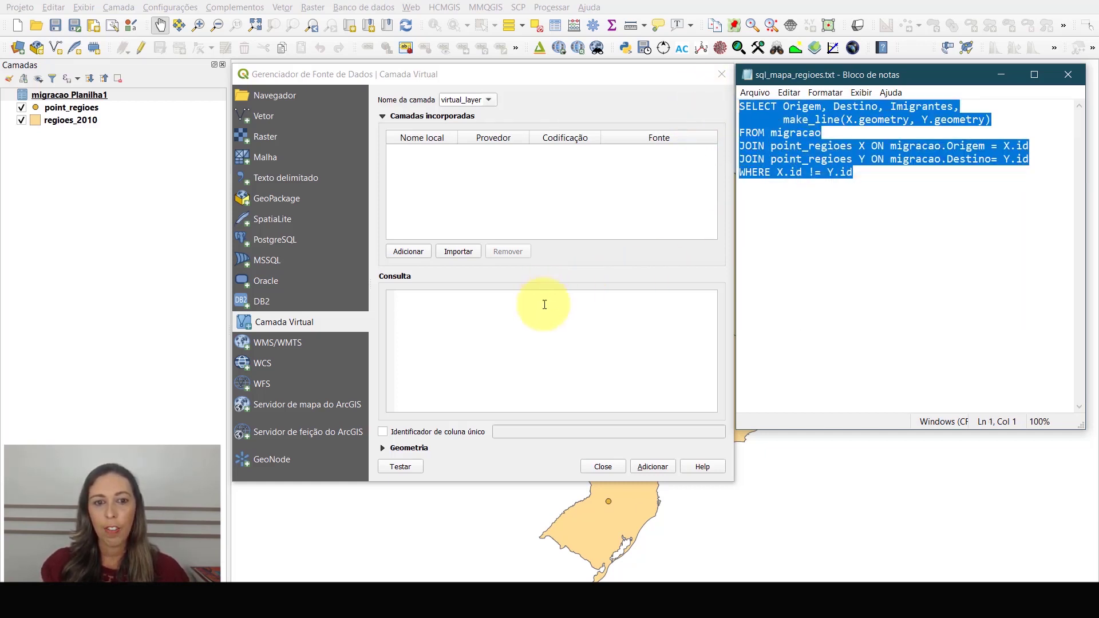
click(544, 300)
right_click(544, 329)
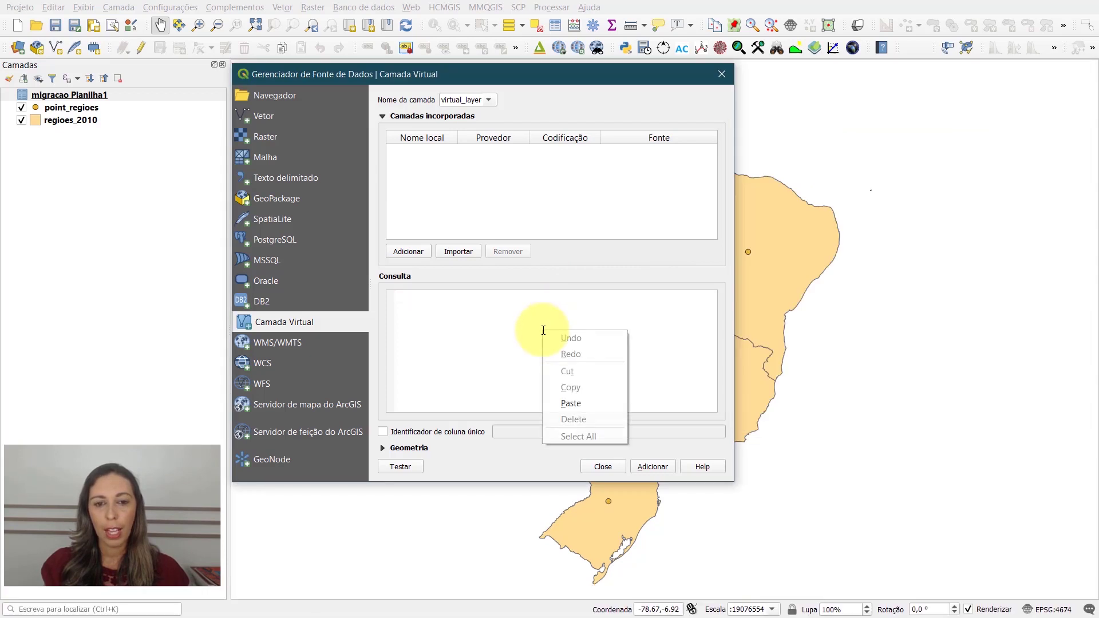
click(571, 403)
Test the virtual layer query, dismiss the message and close the data source manager
click(404, 469)
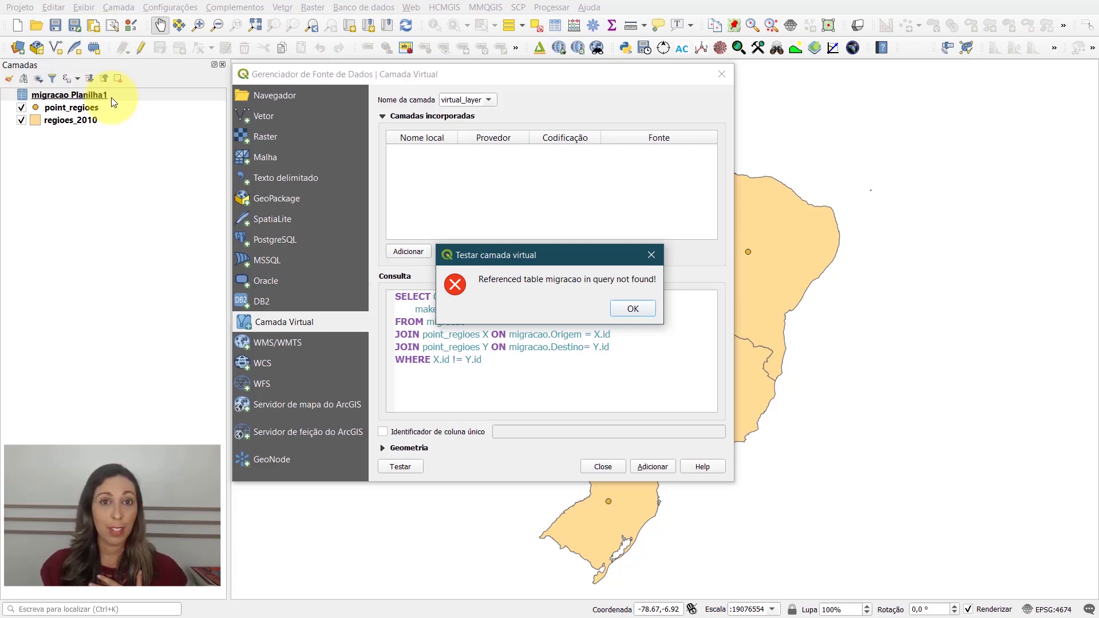
click(633, 309)
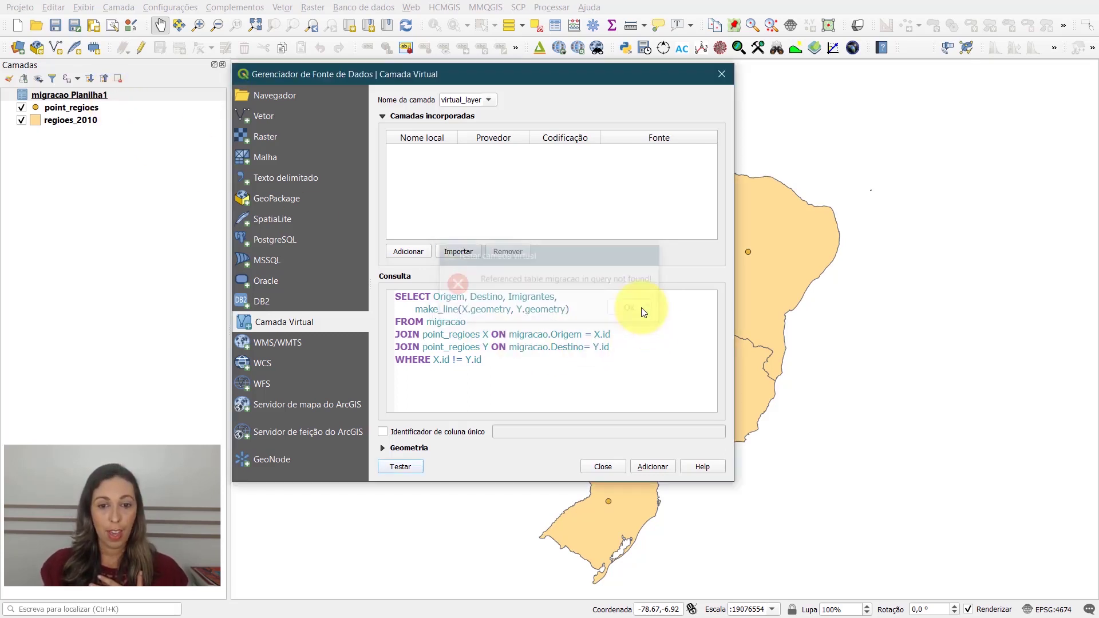
click(599, 465)
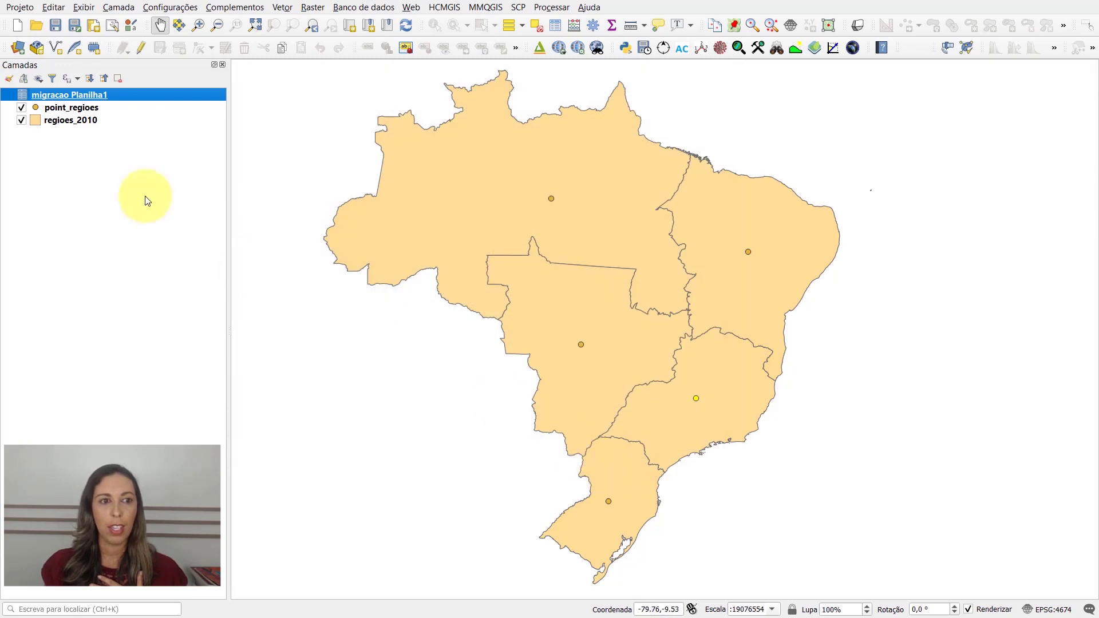
Rename the table layer migracao Planilha1 as migracao so it matches the name used in the query
right_click(106, 103)
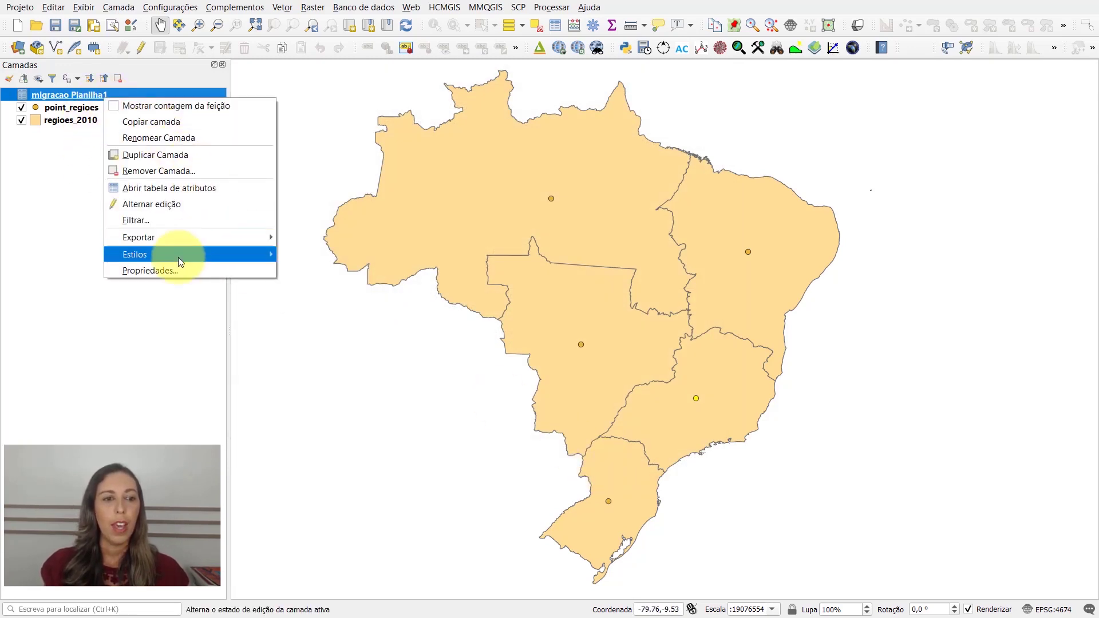
click(159, 138)
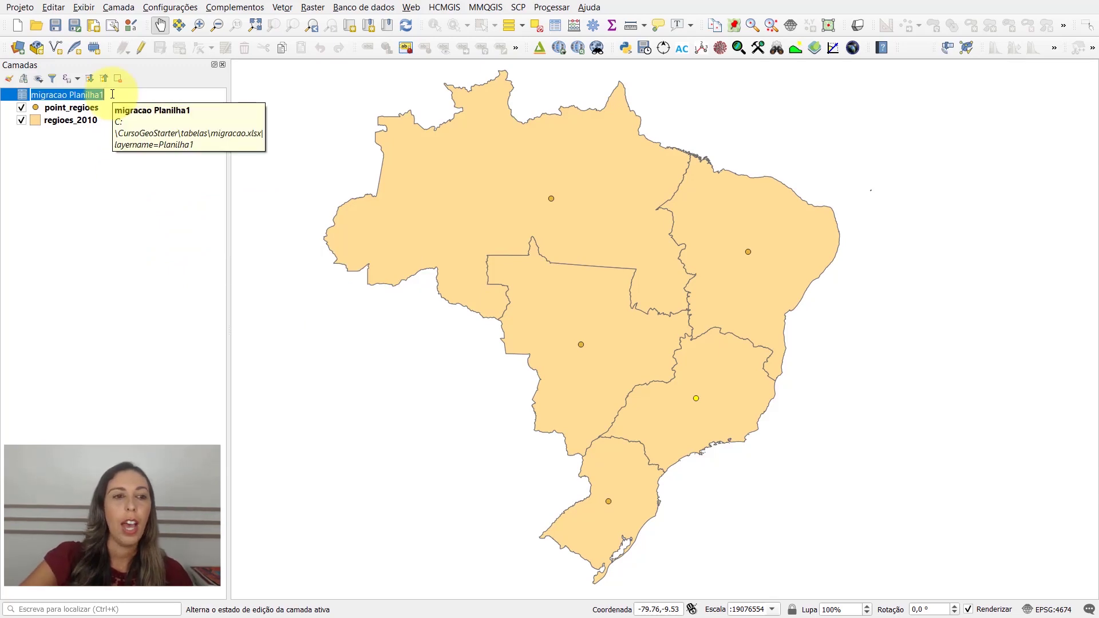
click(112, 95)
key(BackSpace)
key(BackSpace)
key(BackSpace)
key(BackSpace)
key(BackSpace)
key(BackSpace)
key(BackSpace)
key(BackSpace)
key(BackSpace)
key(BackSpace)
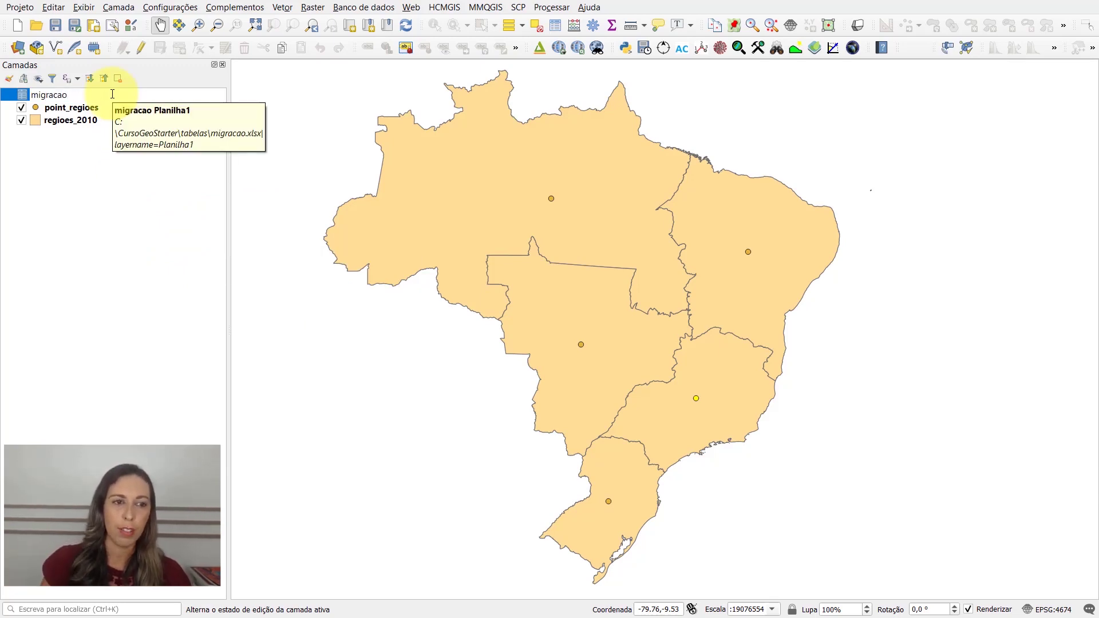
click(91, 110)
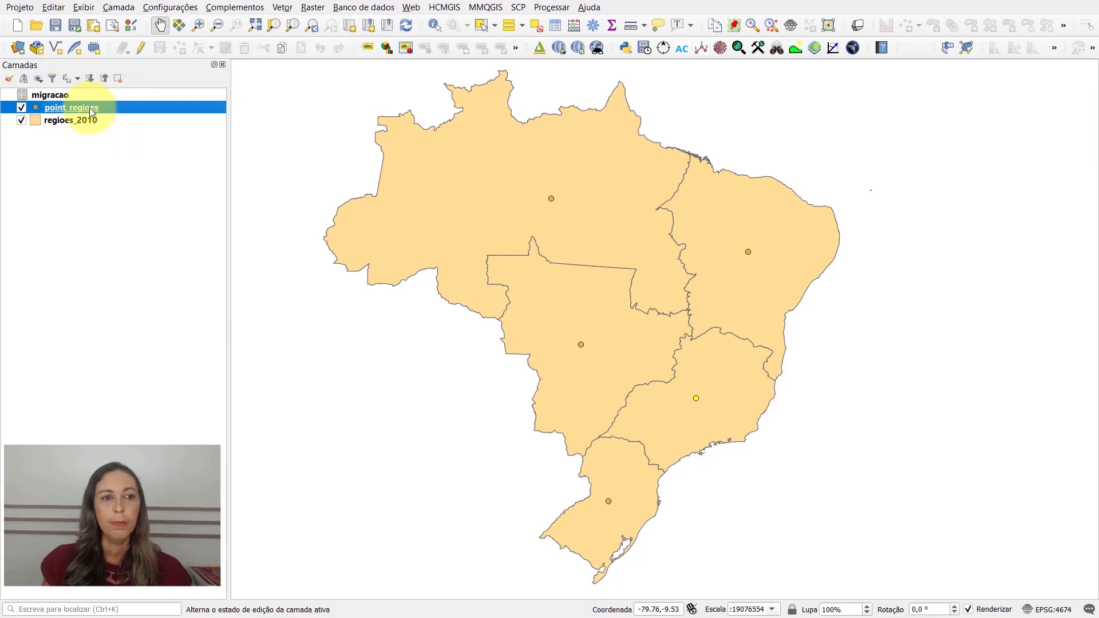
Reopen the virtual layer settings, retest the query and add the origin–destination line layer to the project
click(118, 8)
mouse_move(333, 53)
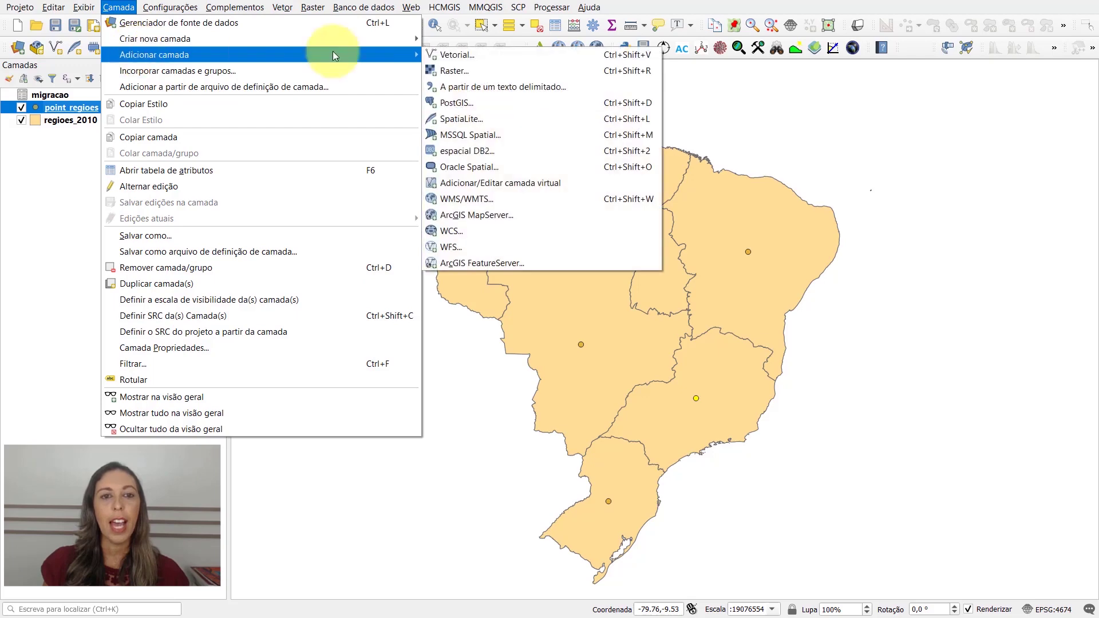
click(545, 184)
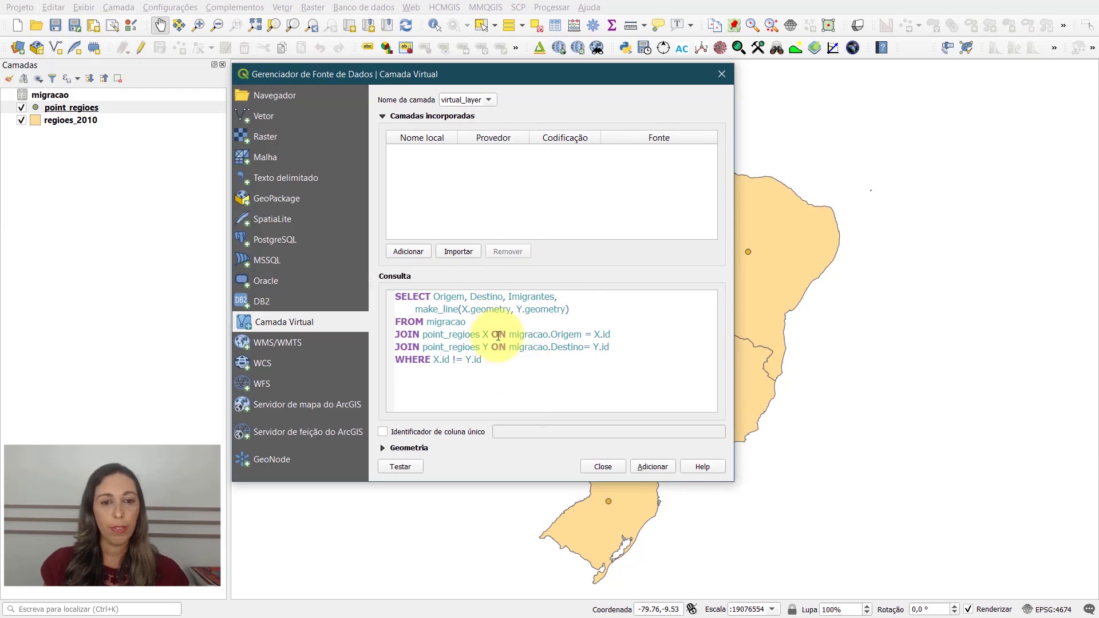
click(401, 467)
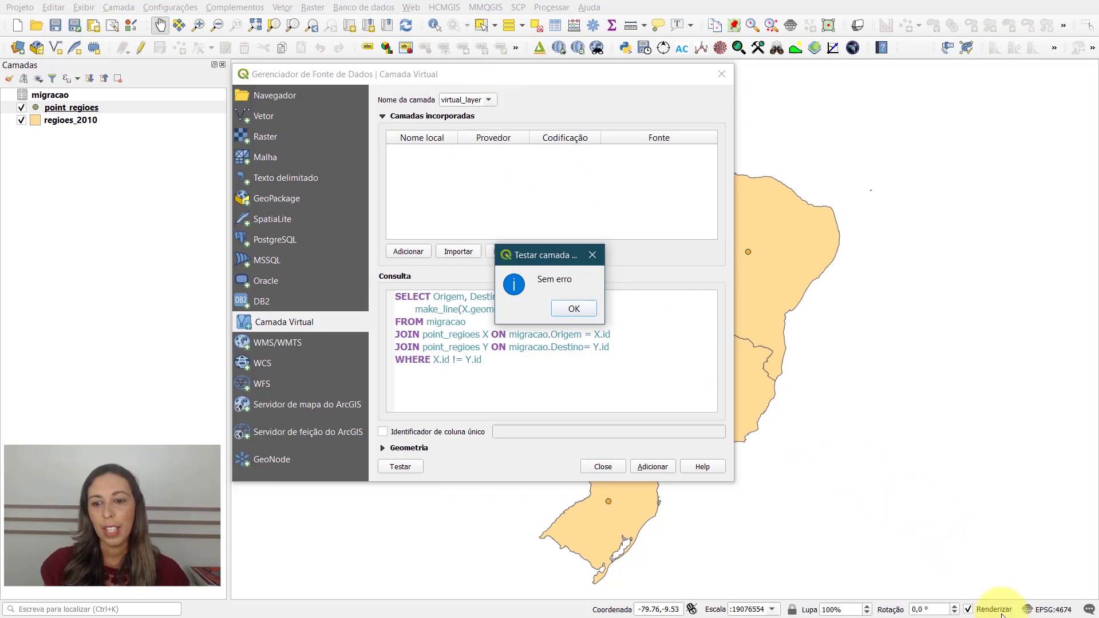
click(577, 310)
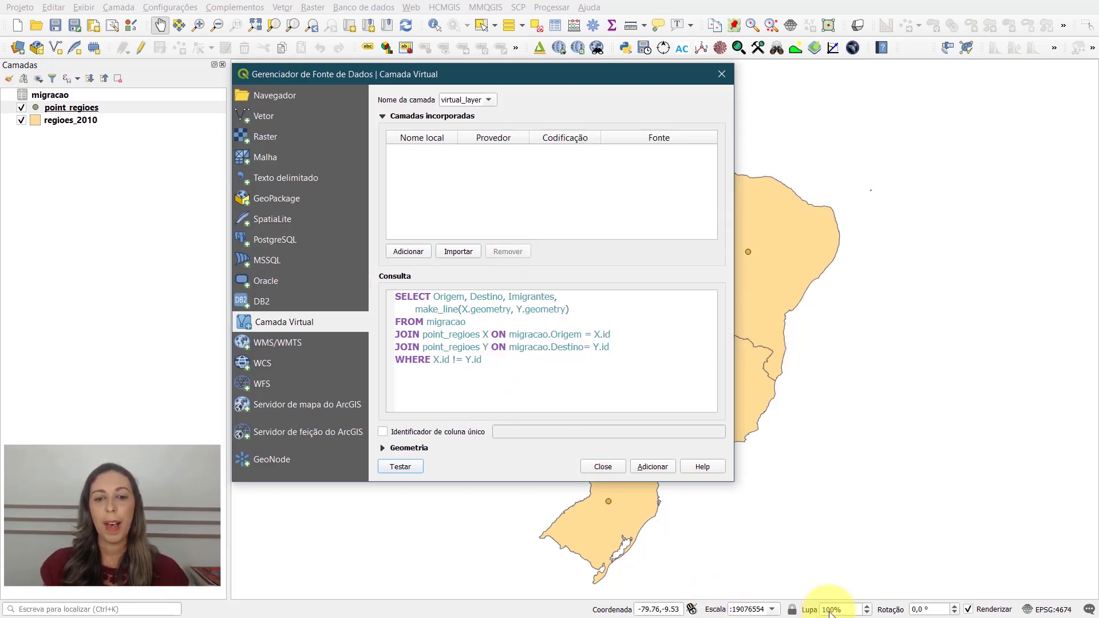
click(652, 467)
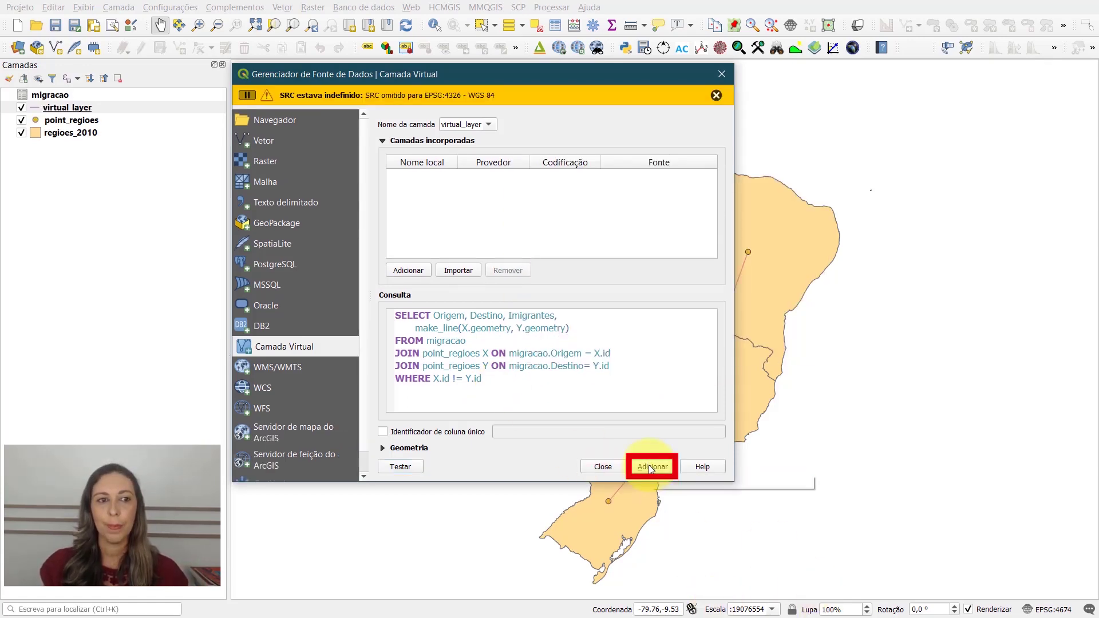
click(601, 473)
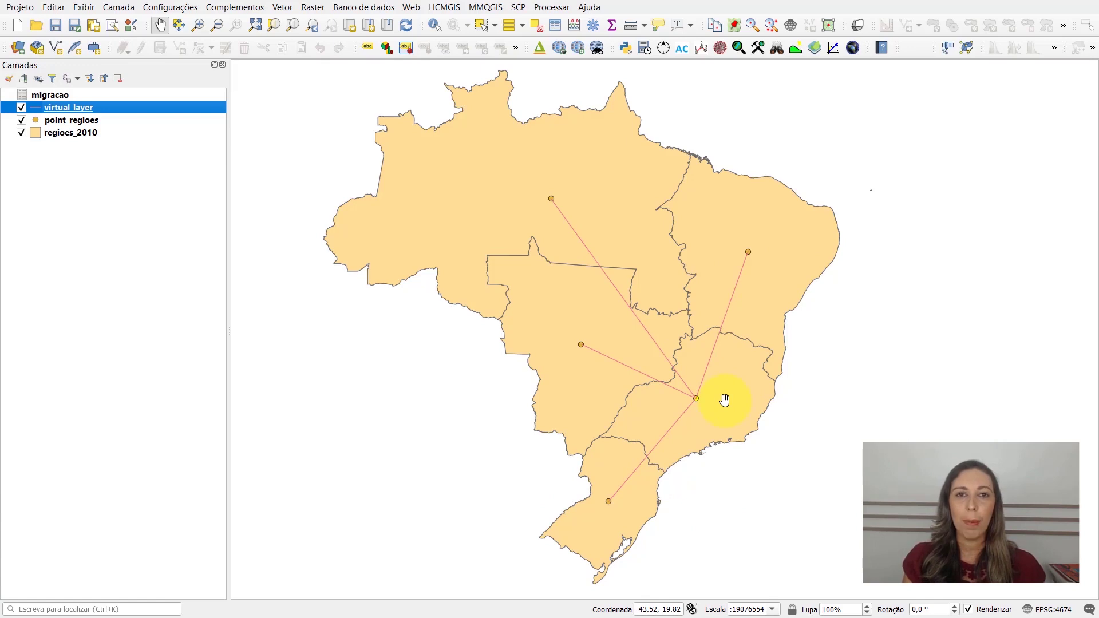
Load all style categories from the file flow_map.qml in the simbologia folder onto virtual_layer and apply them
right_click(84, 114)
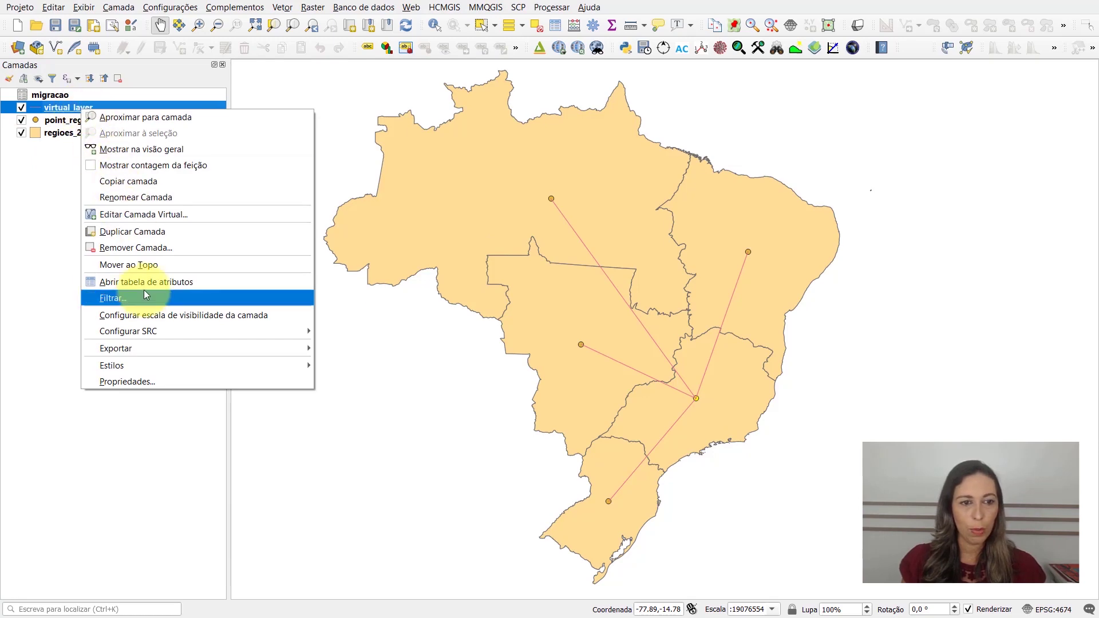
click(156, 380)
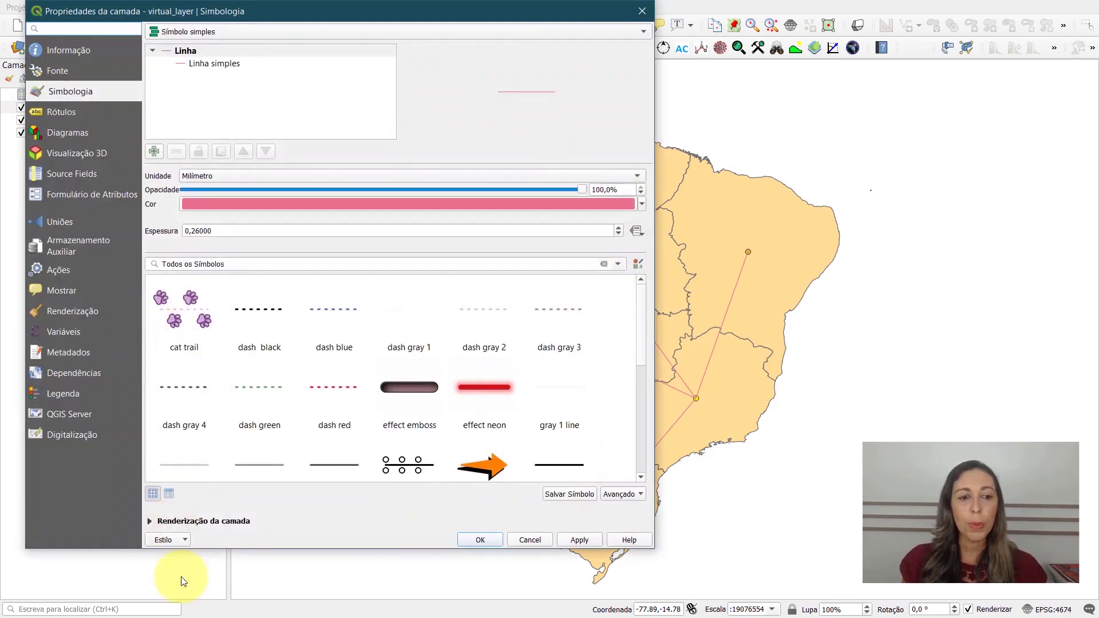
click(177, 542)
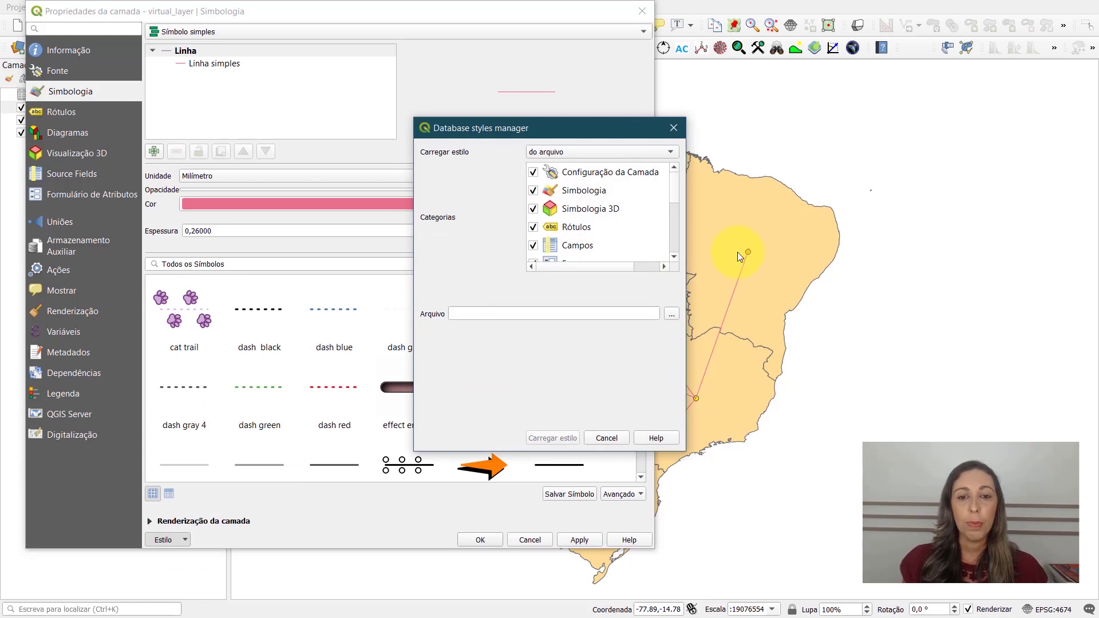
click(676, 316)
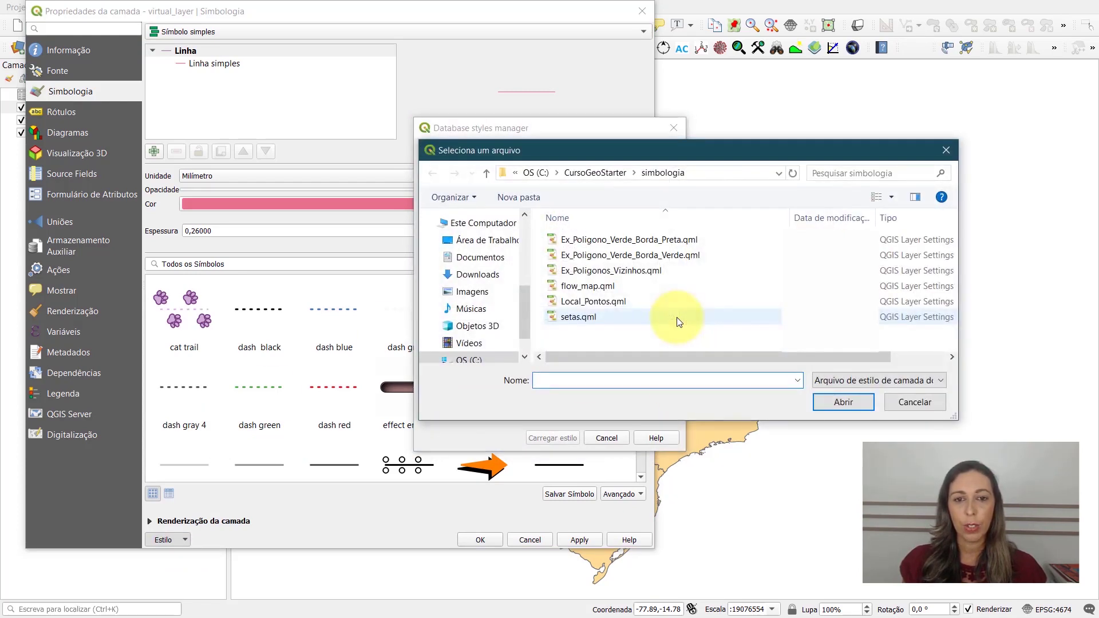
click(666, 285)
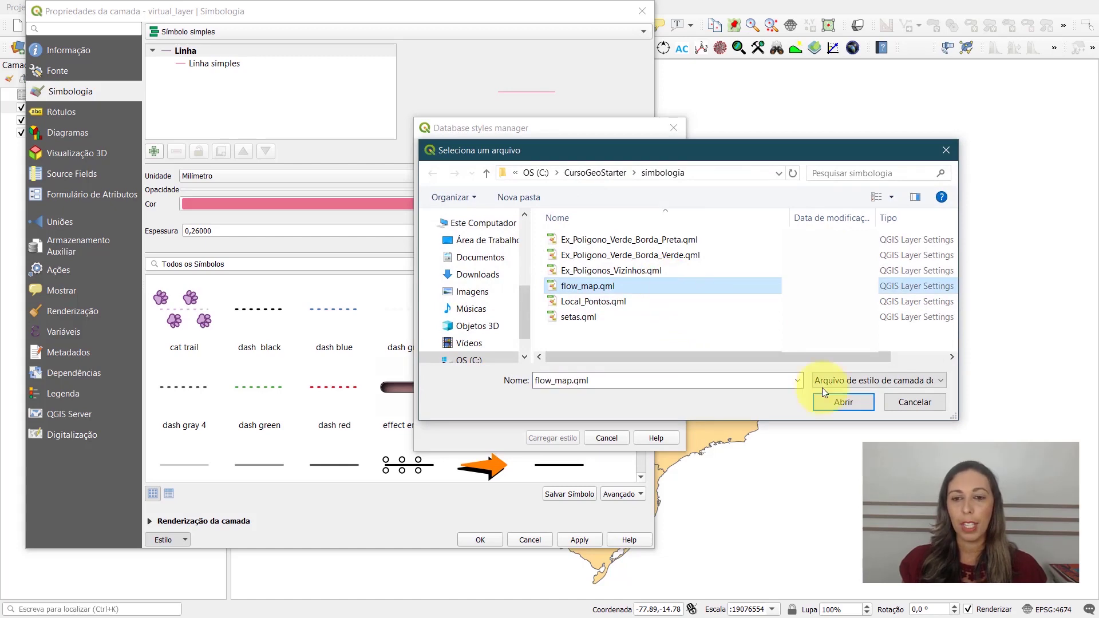
click(841, 402)
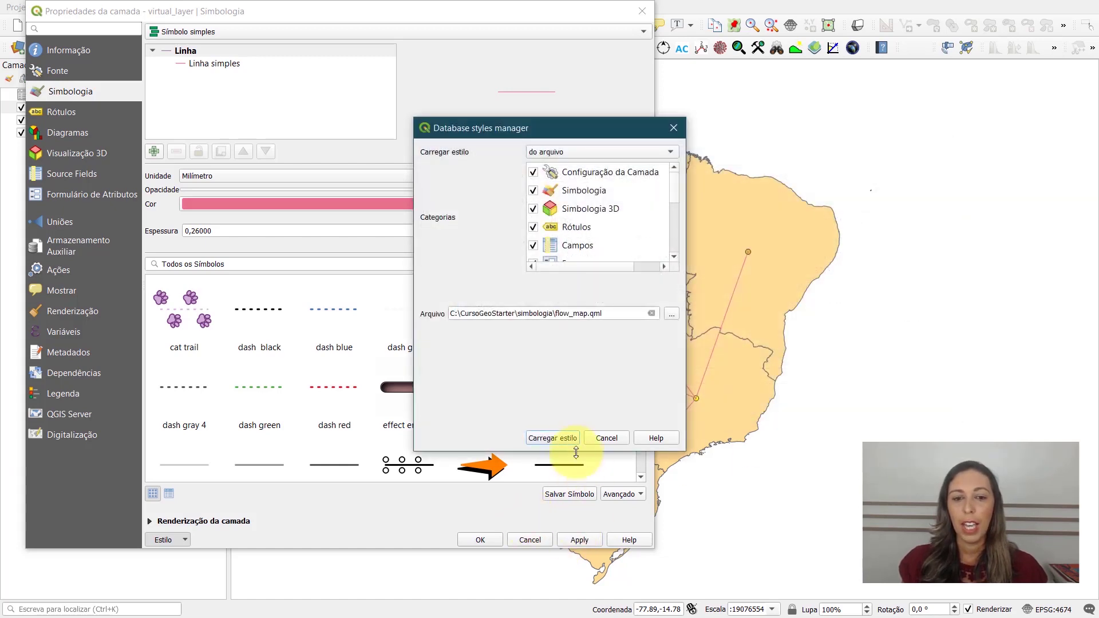
click(564, 439)
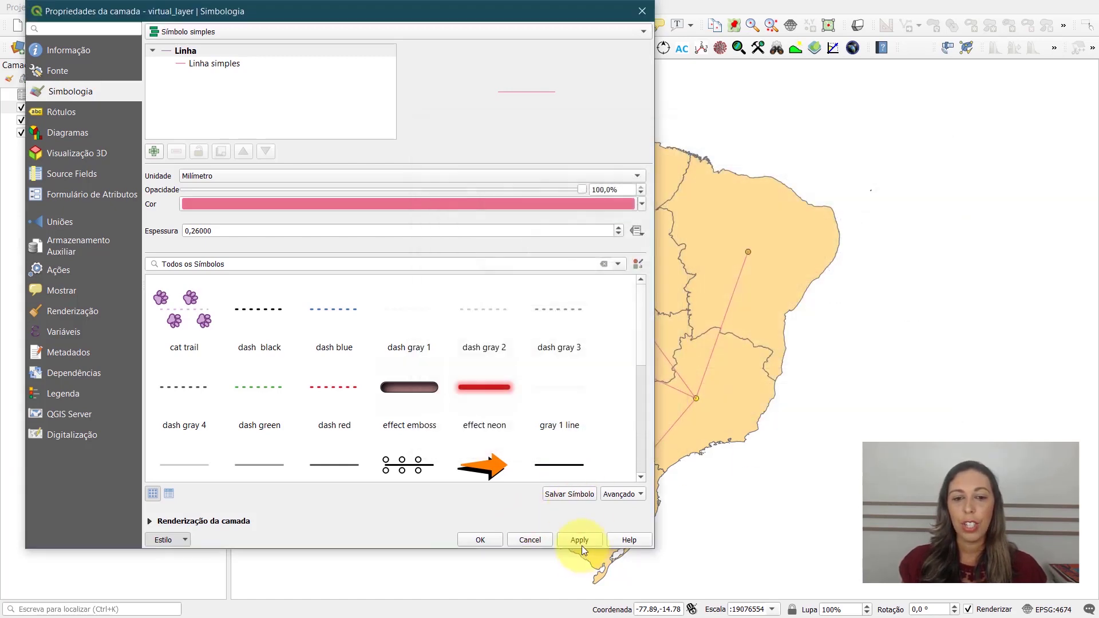
click(482, 544)
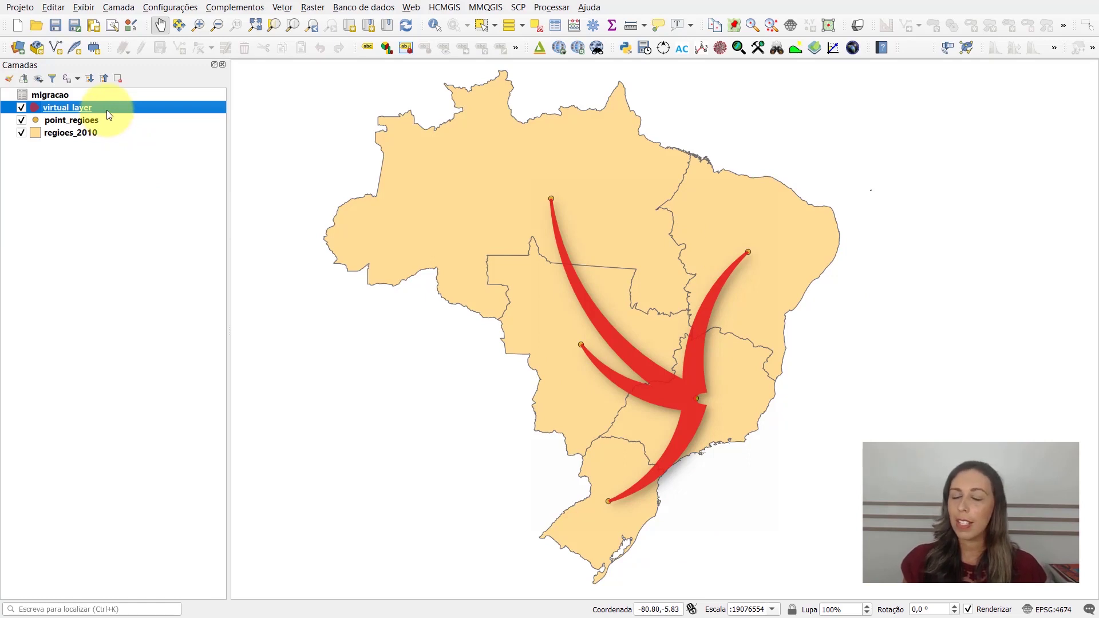
mouse_move(107, 111)
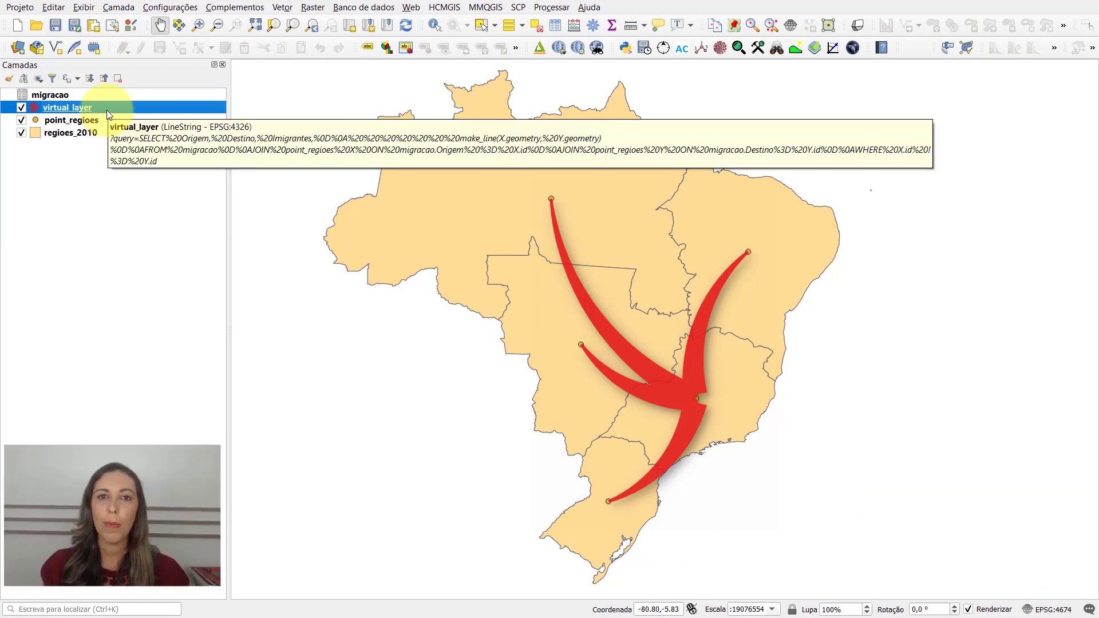
right_click(107, 110)
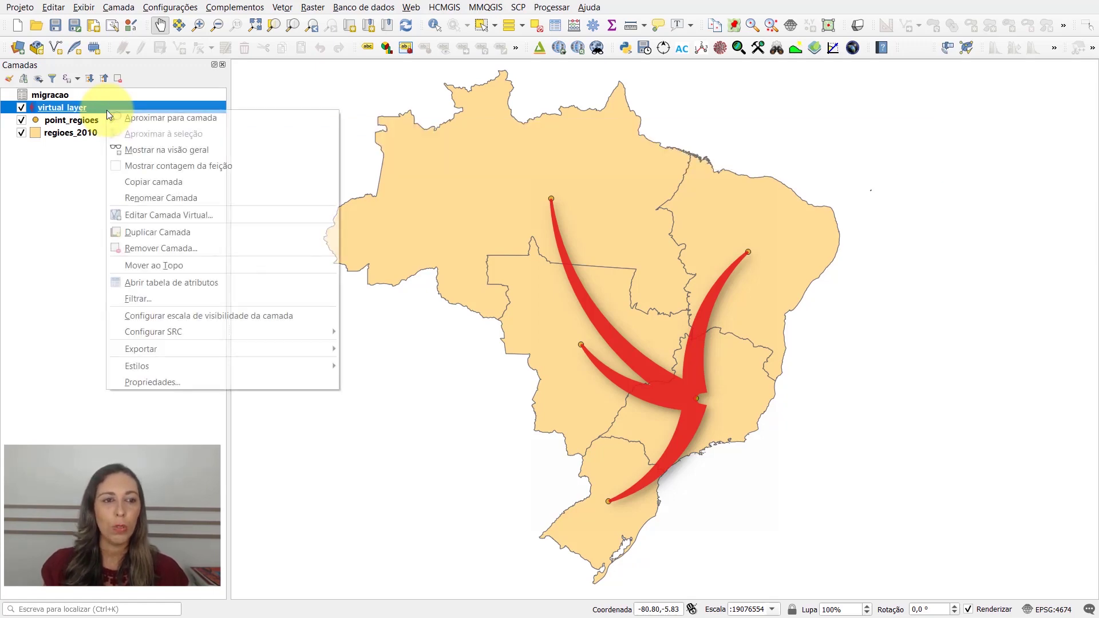
click(228, 380)
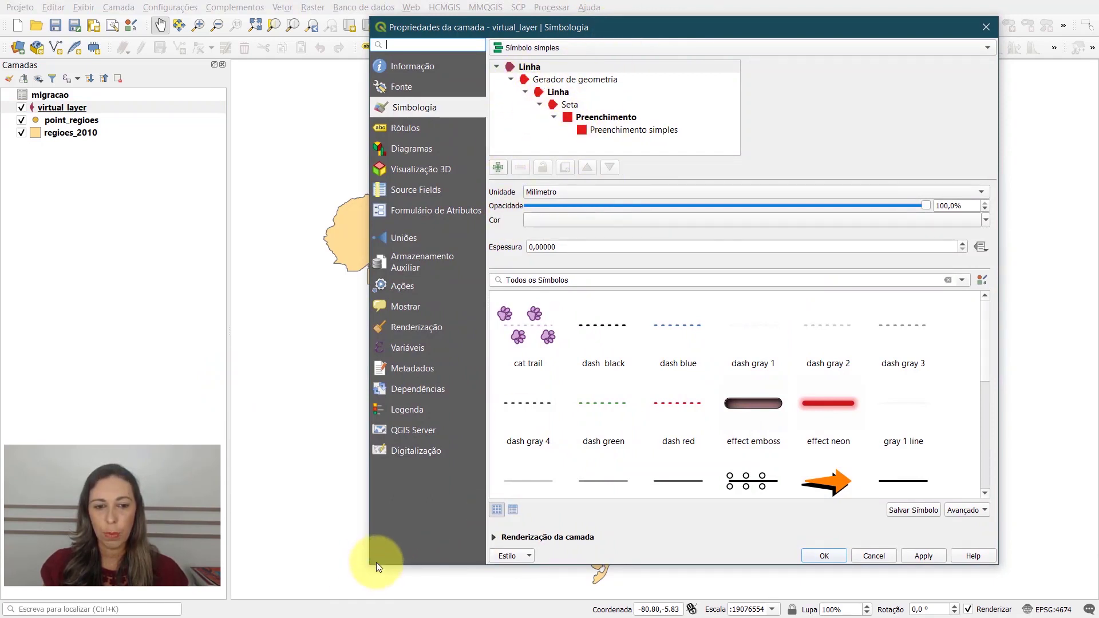
drag(376, 562, 549, 454)
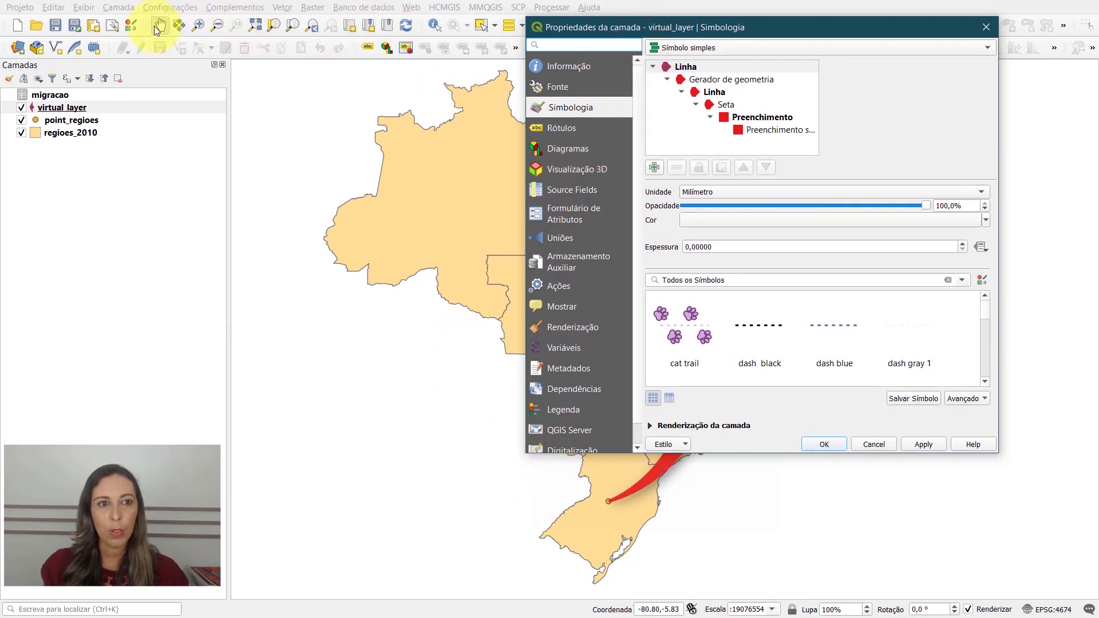
click(490, 189)
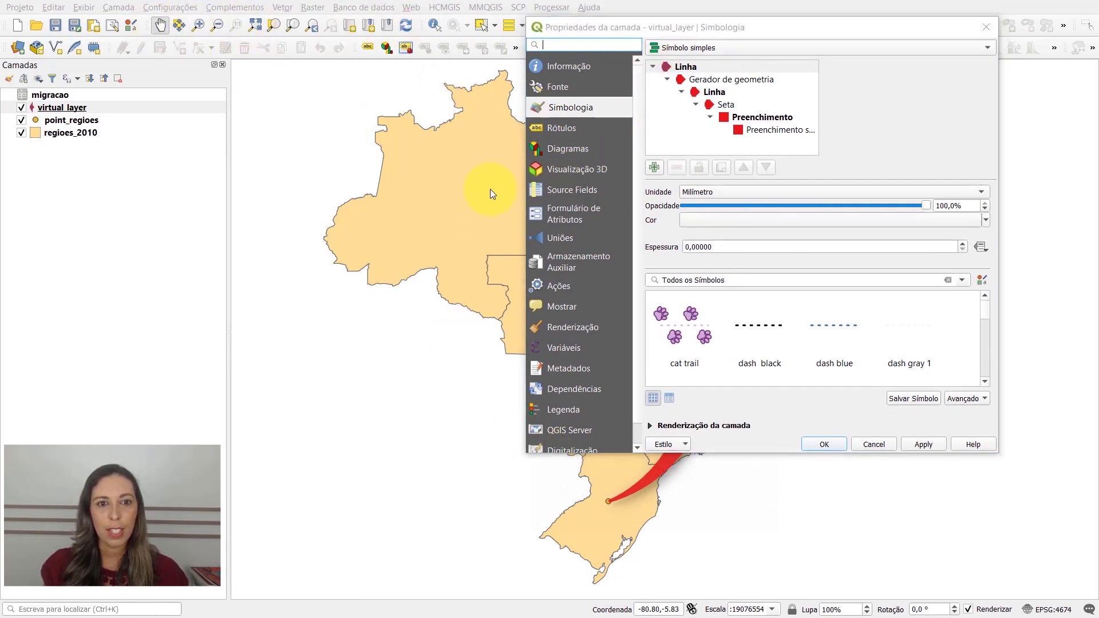
click(883, 447)
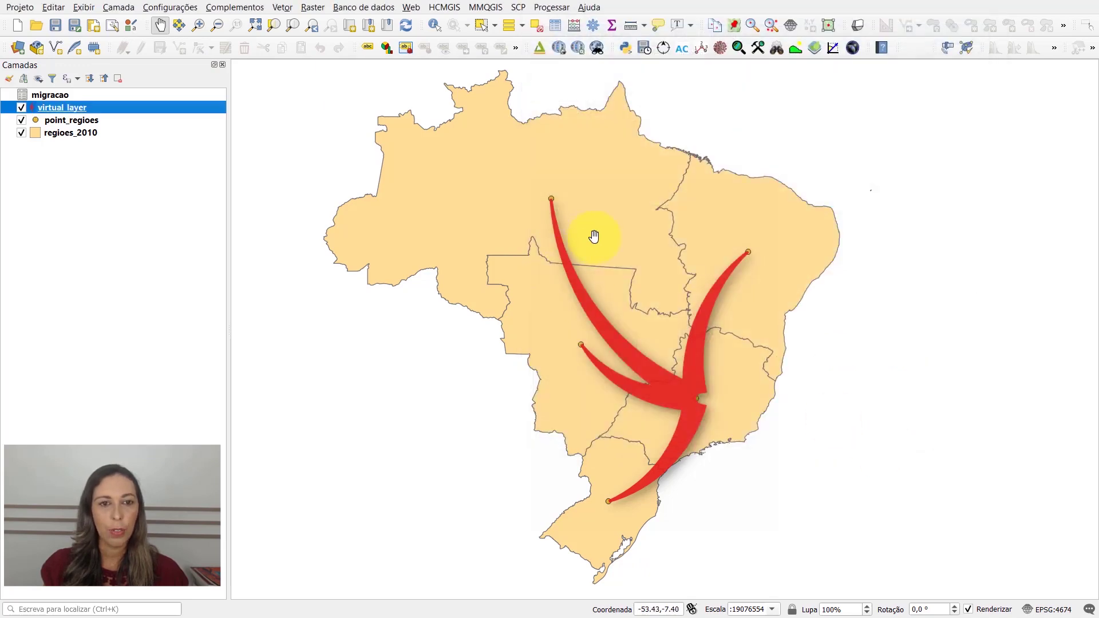
Set the arc width of virtual_layer's arrow symbol to 3 mm and apply it to the flow lines
drag(594, 238, 392, 251)
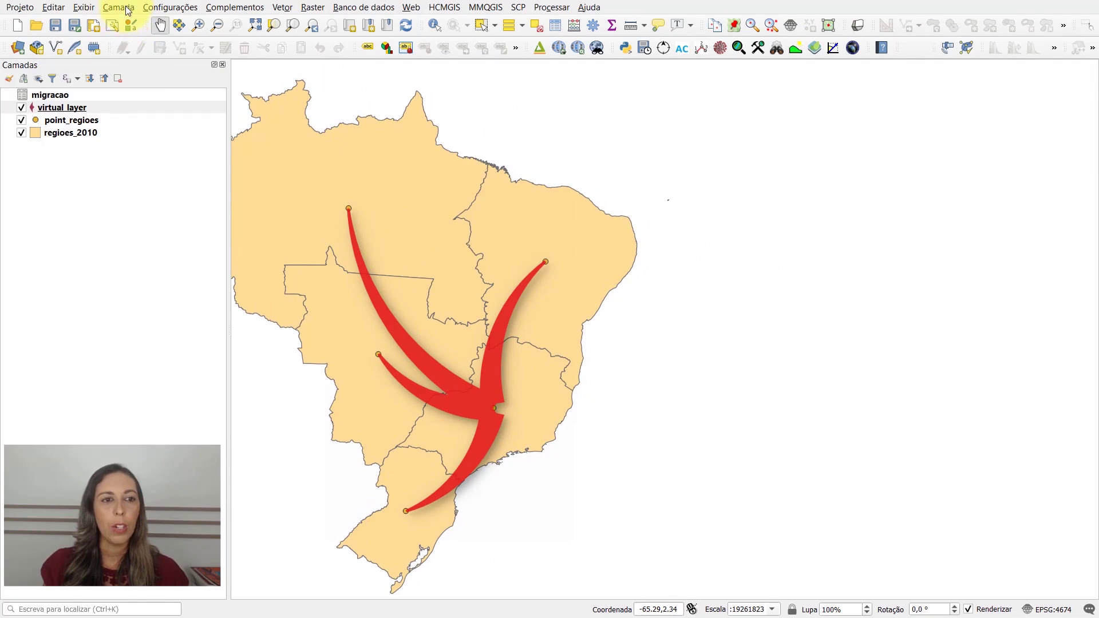
right_click(125, 107)
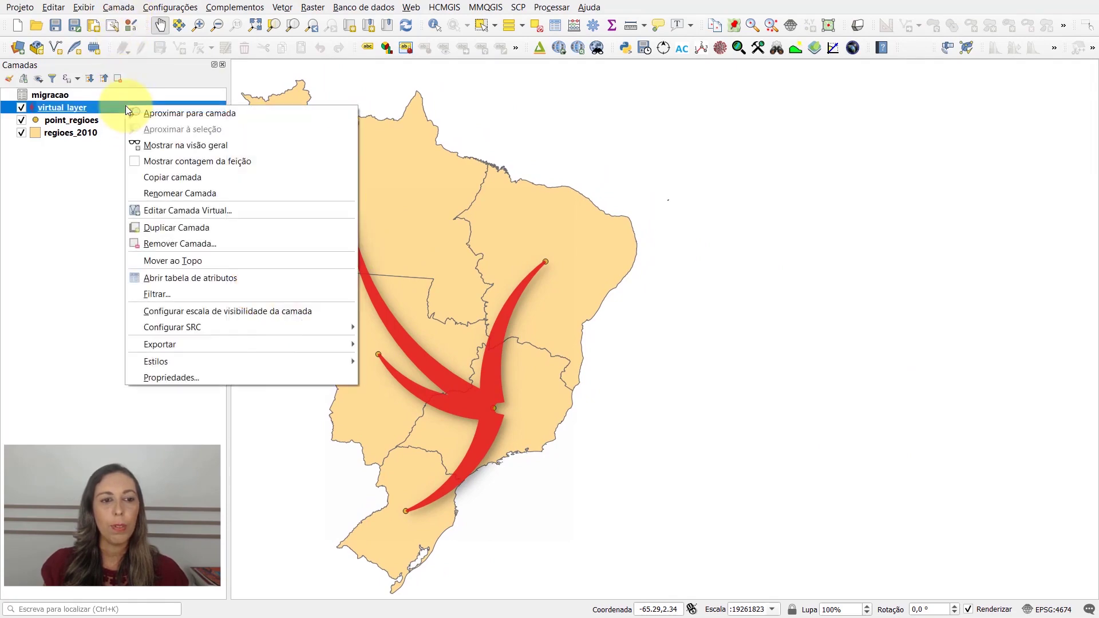
click(246, 379)
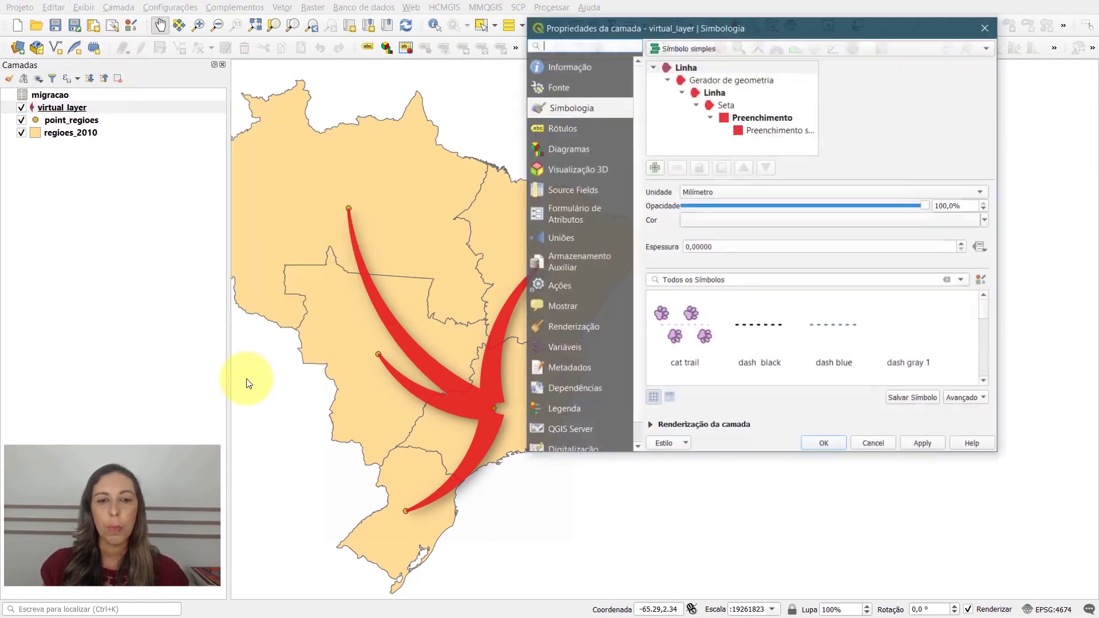
drag(714, 29, 770, 105)
click(771, 170)
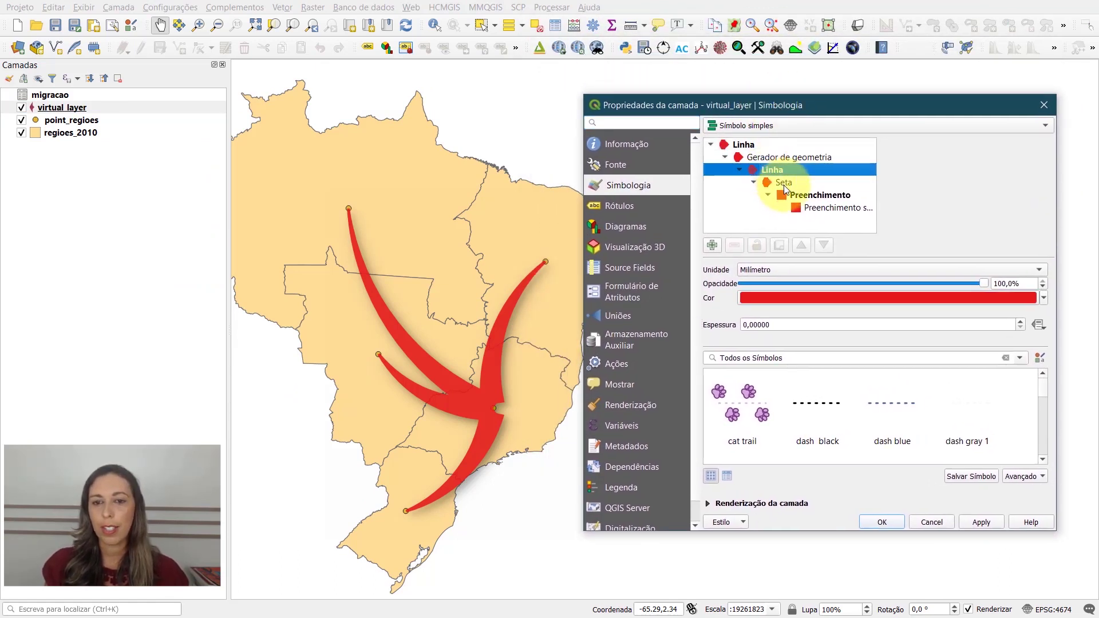
click(784, 184)
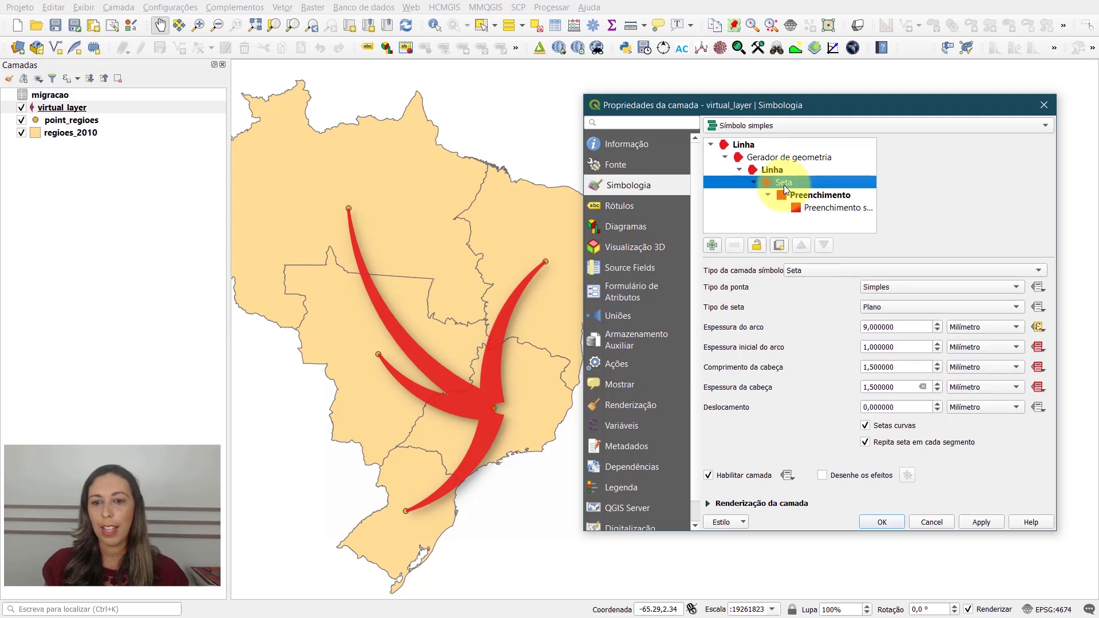
click(868, 327)
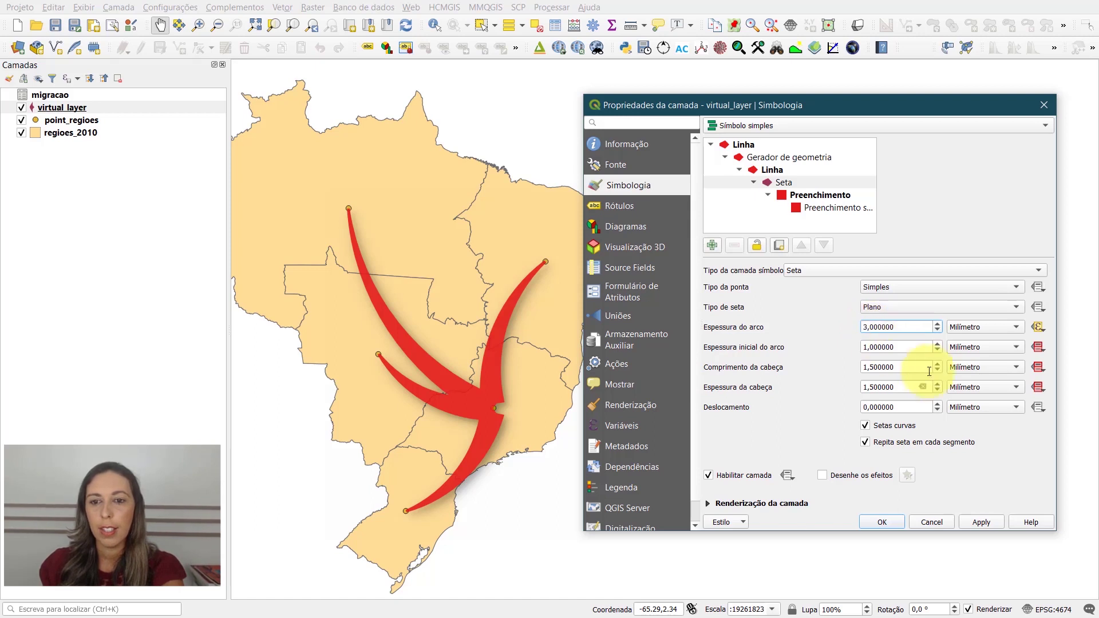
click(974, 522)
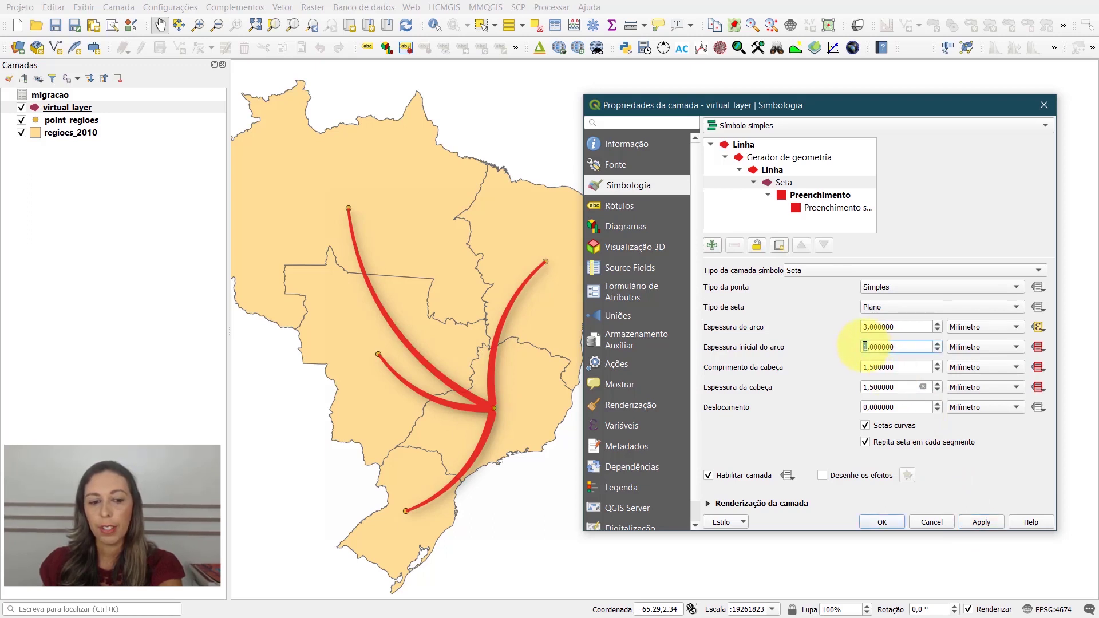
Try arc start widths of 2 mm and 3 mm on the flow arrows, applying each one
text(2)
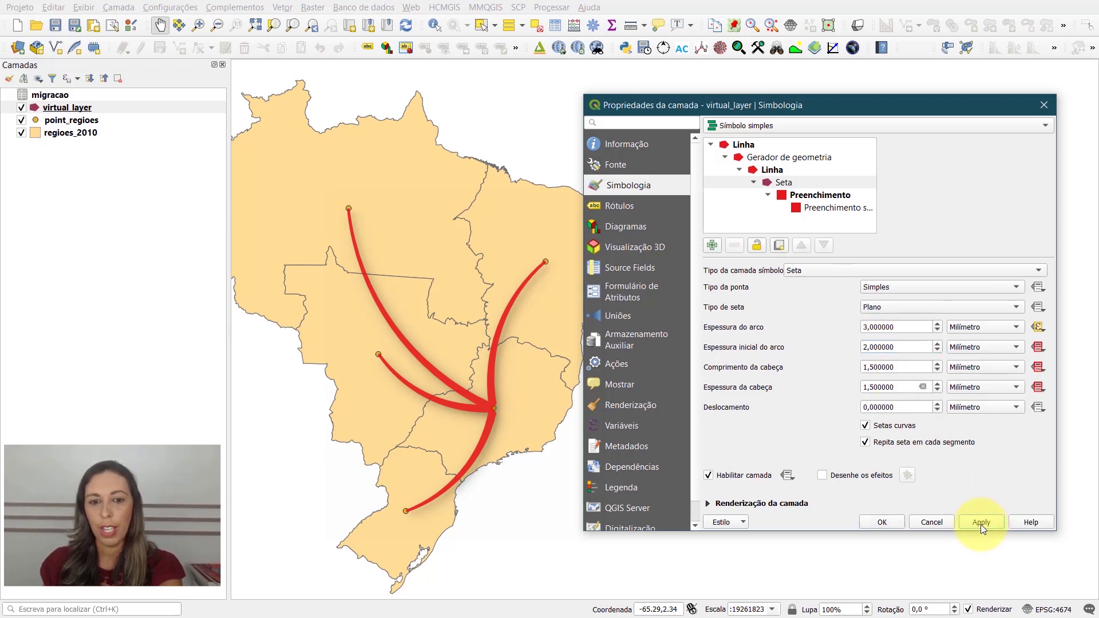
click(981, 522)
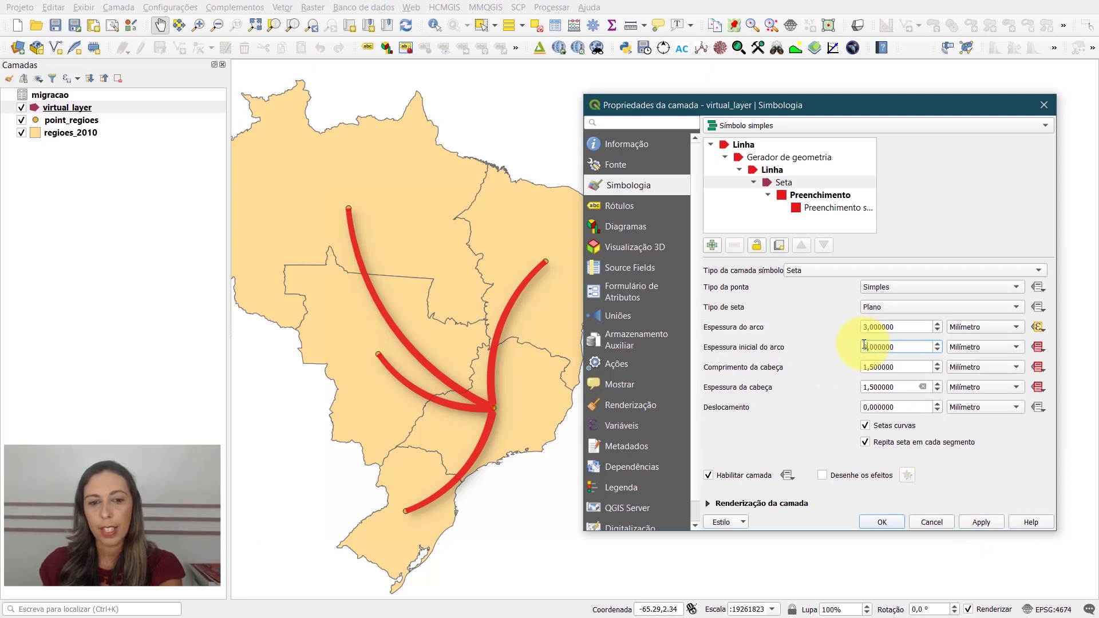
click(973, 523)
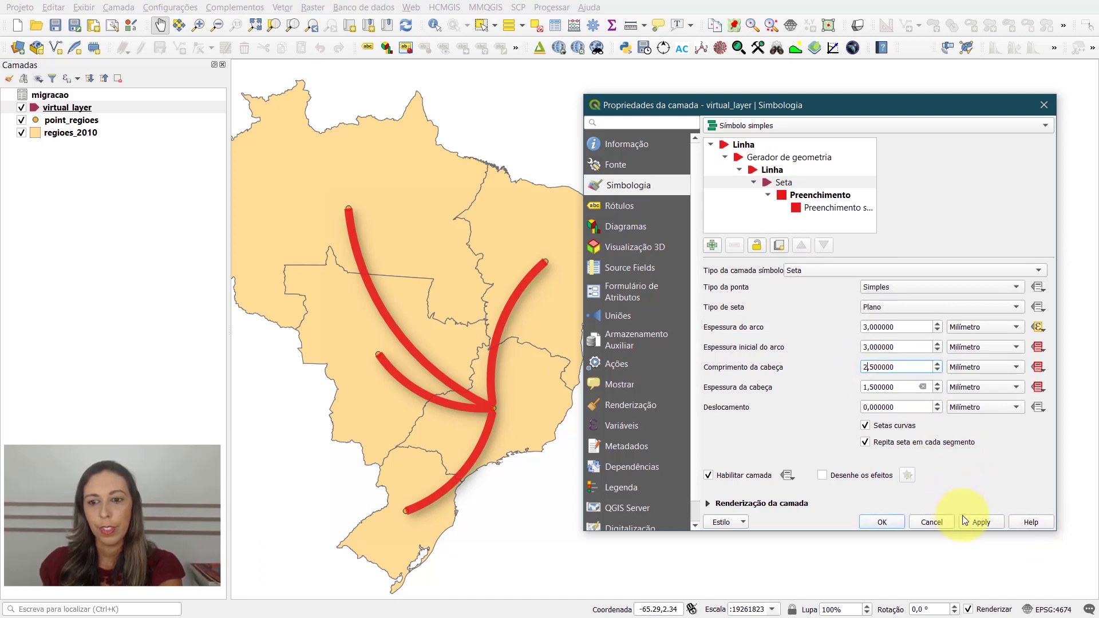
Set the arrow head length to 4.5 mm, head thickness to 2.5 mm and arc start width to 2 mm, and apply
click(975, 523)
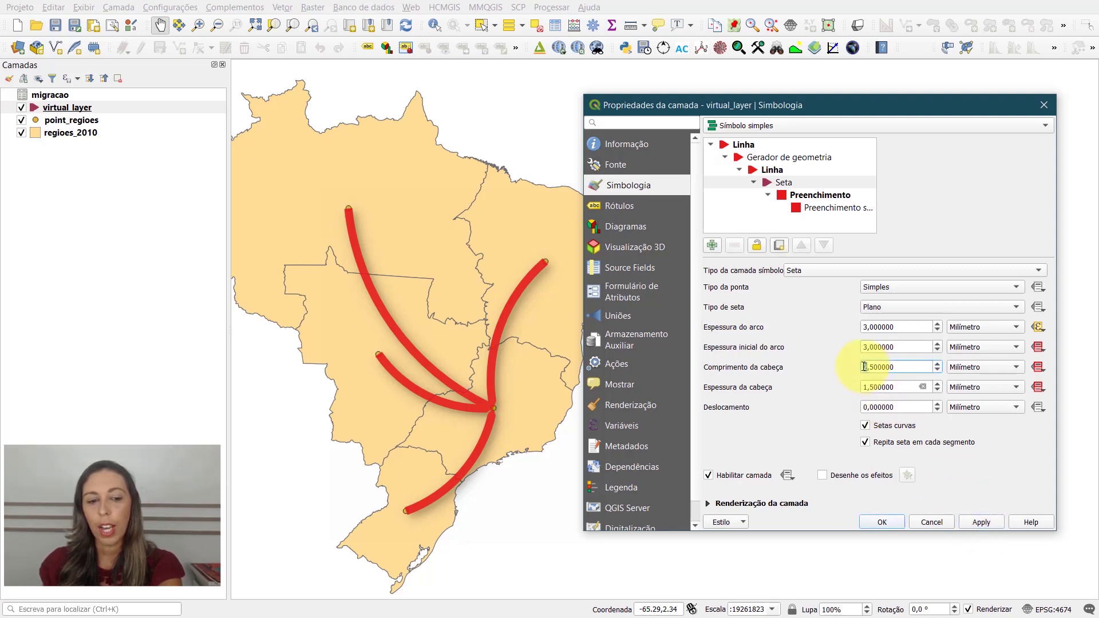
scroll(864, 367, up, 1)
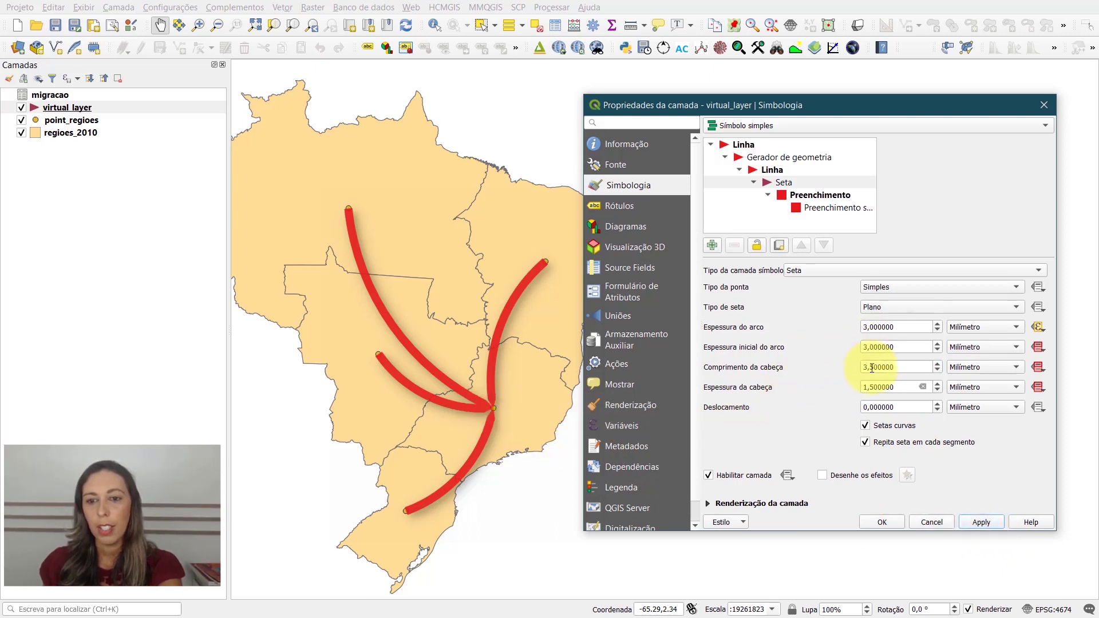
scroll(863, 367, up, 1)
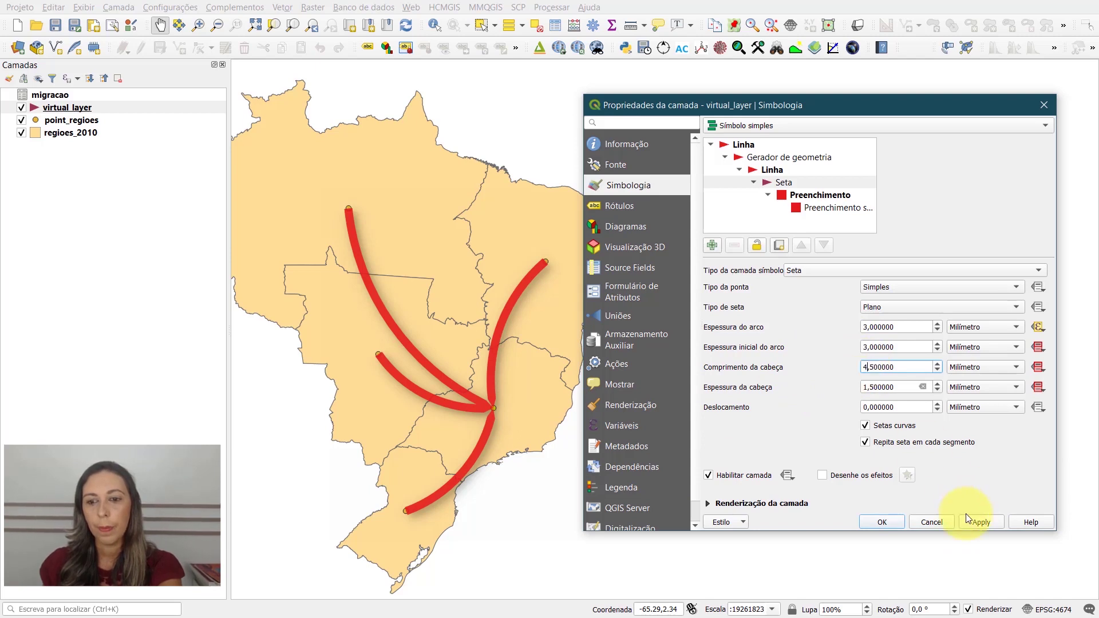
click(864, 386)
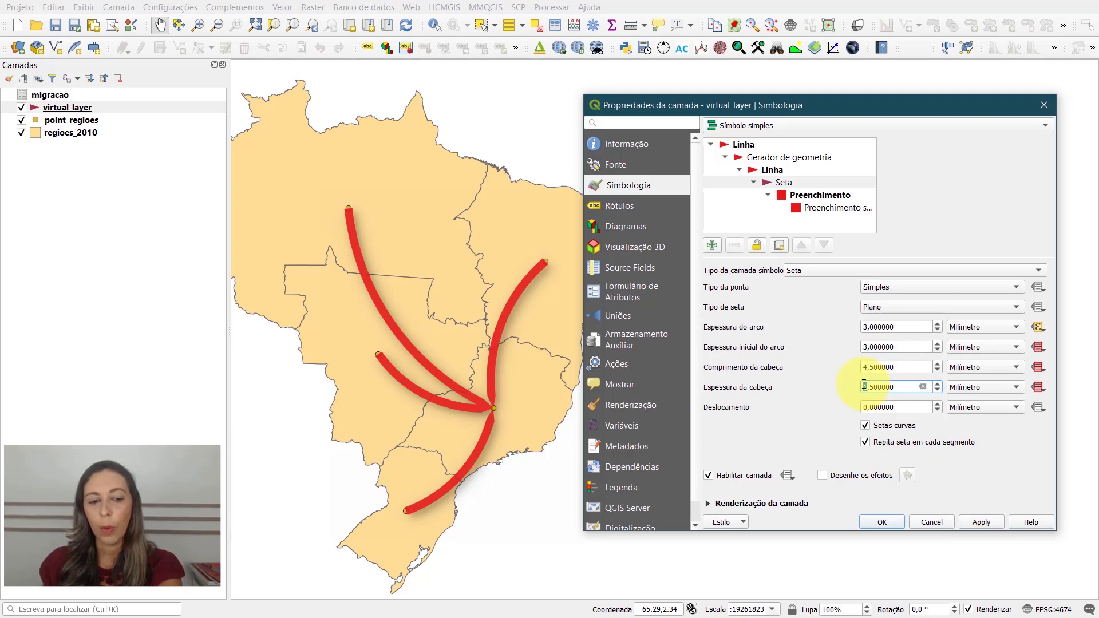
scroll(865, 386, up, 1)
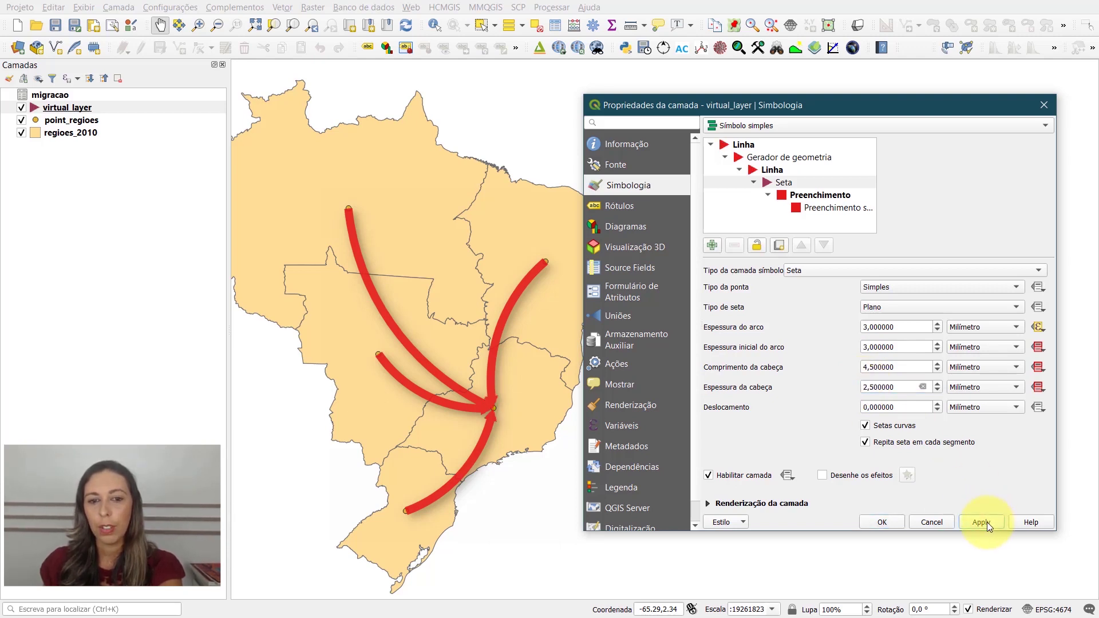
click(981, 522)
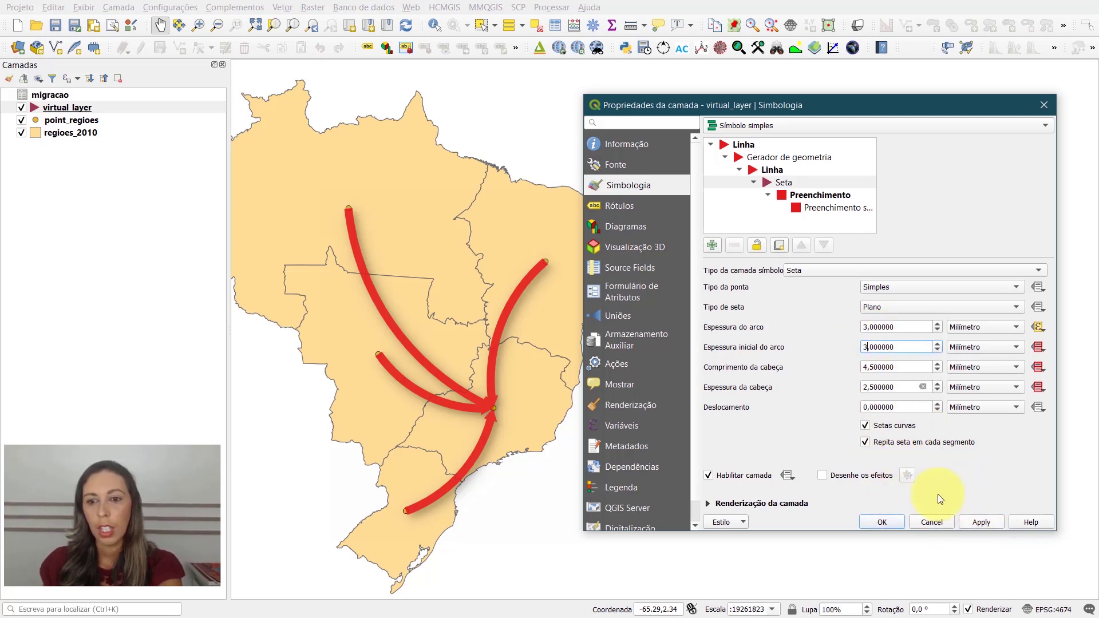
text(2)
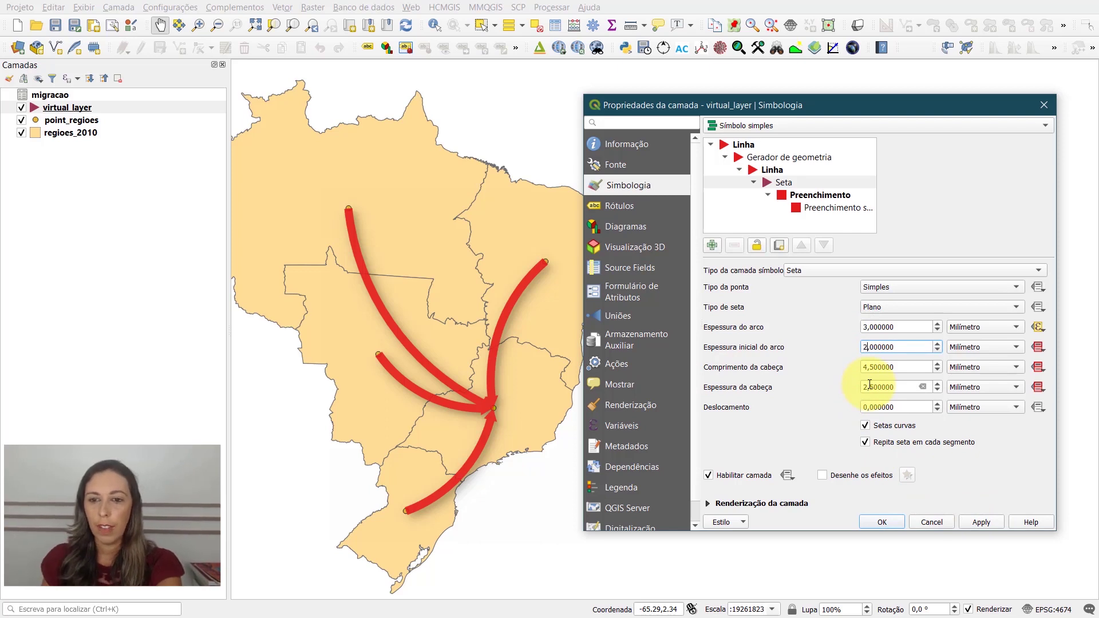
click(969, 522)
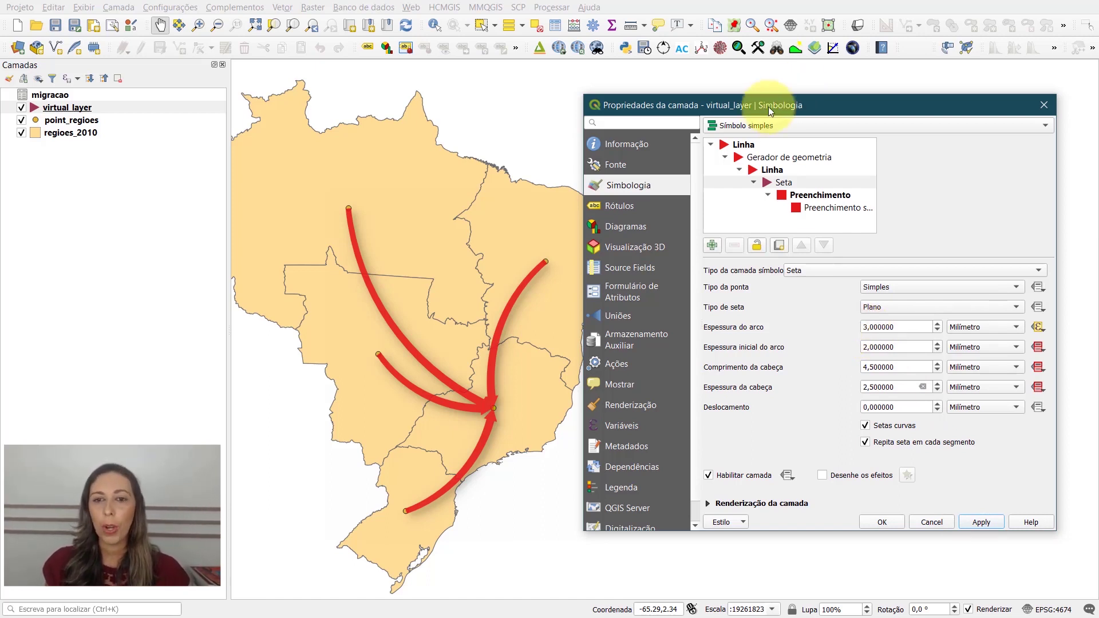
Switch virtual_layer to categorized symbology on the Imigrantes column with random colors and classify its values
click(743, 126)
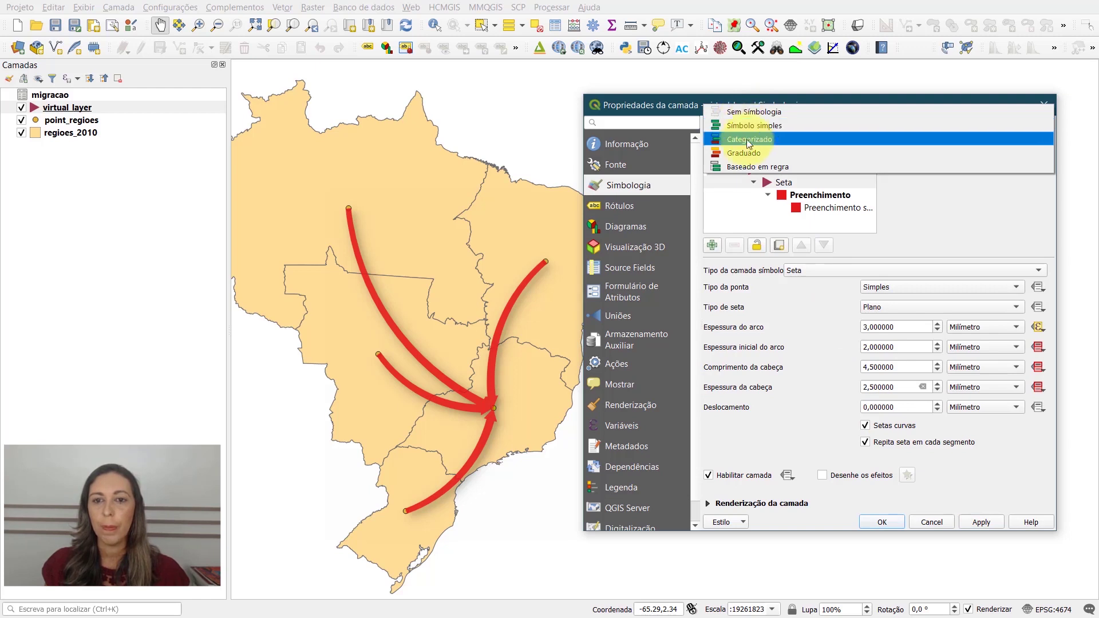
click(747, 127)
click(753, 139)
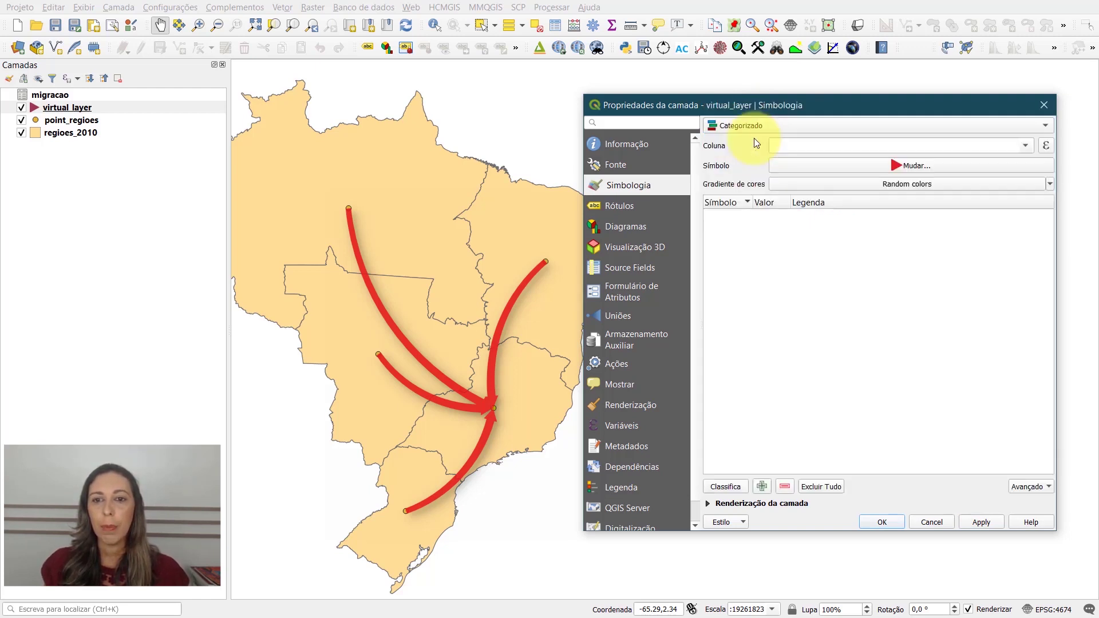
click(1028, 148)
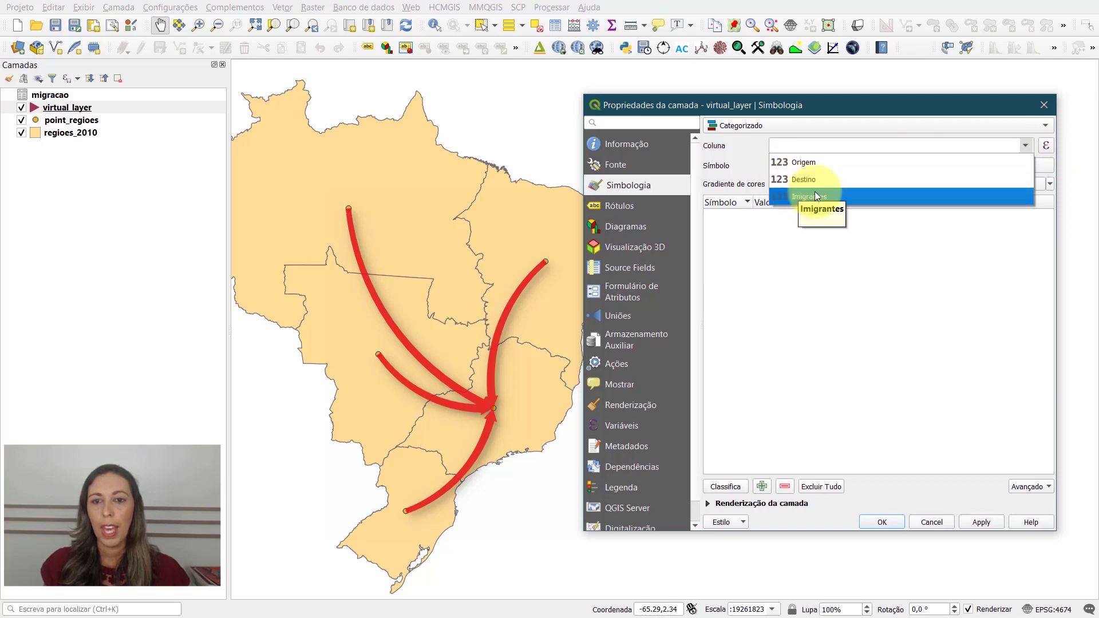
click(842, 197)
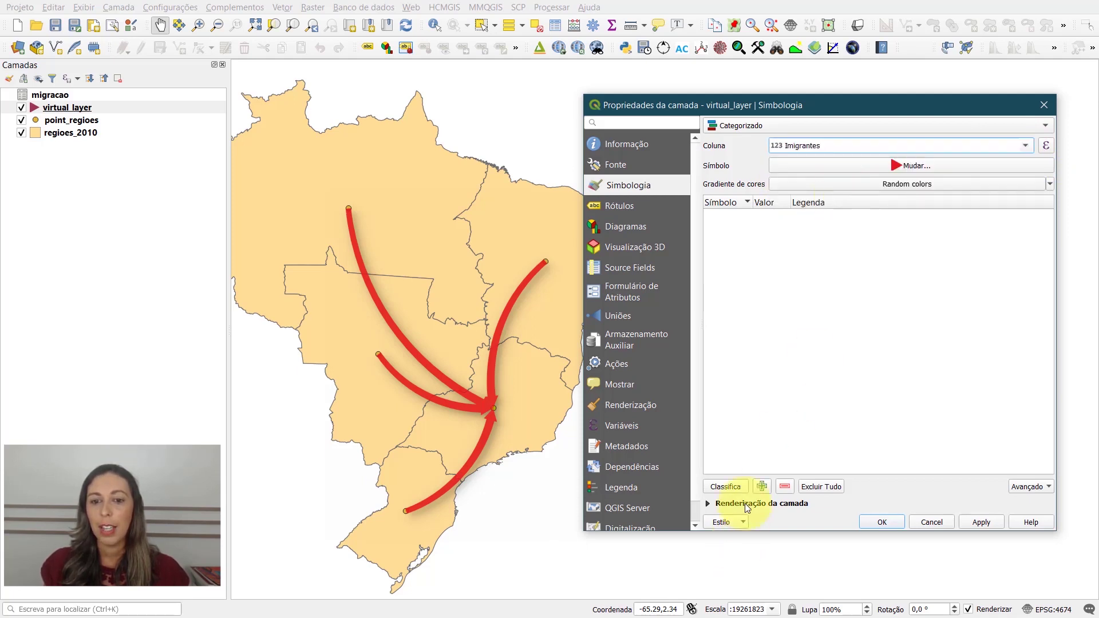
click(727, 487)
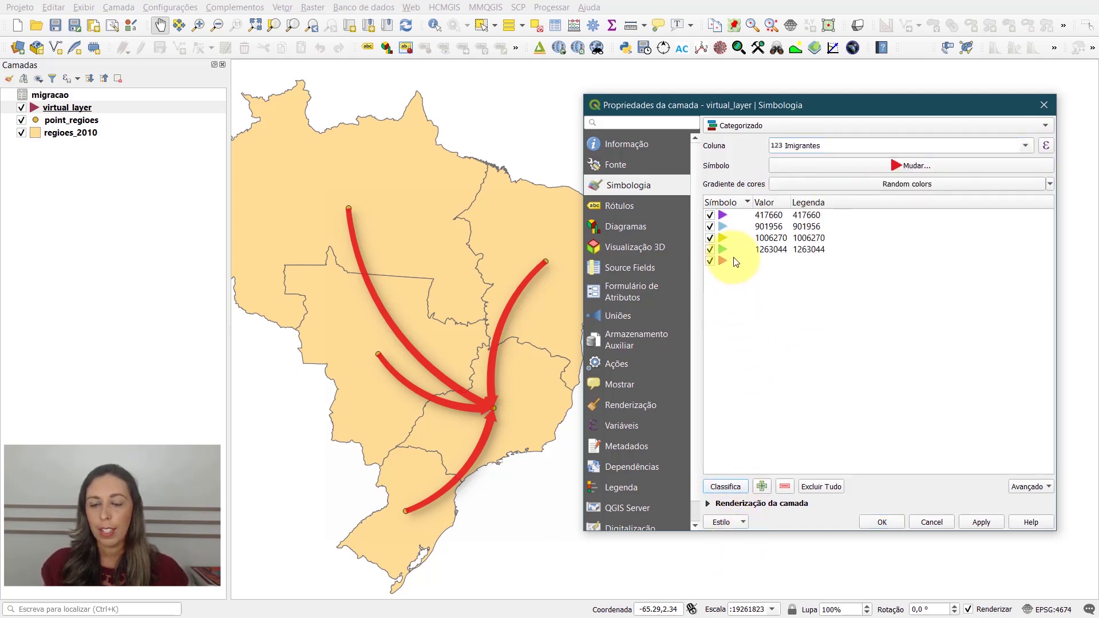
Remove the empty-value category from the classification, apply the categorized style and close the layer properties
click(735, 262)
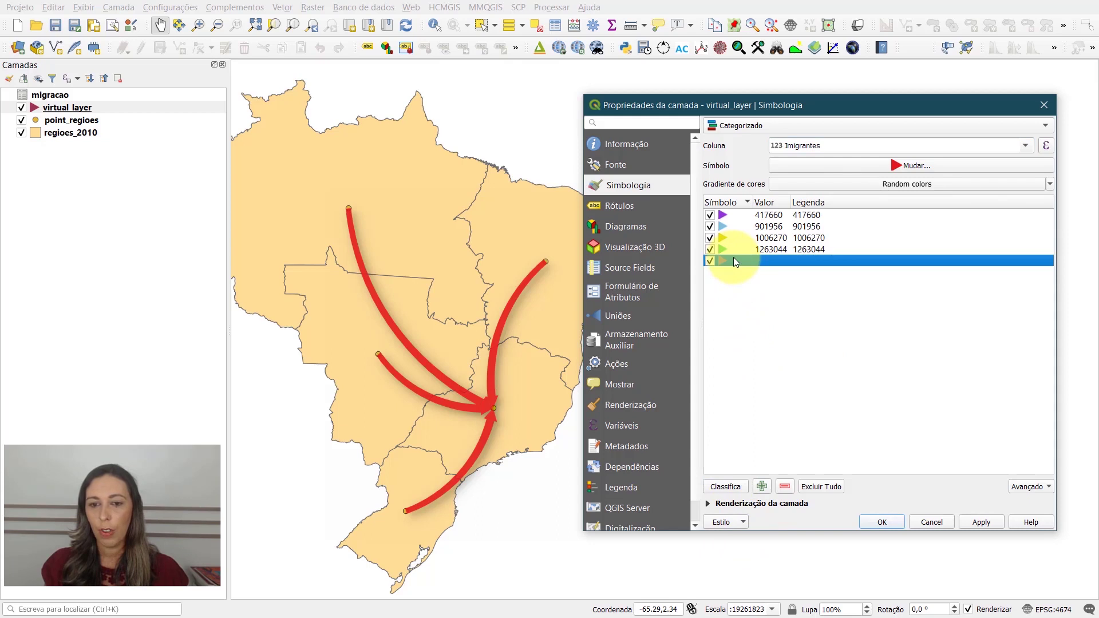
click(785, 486)
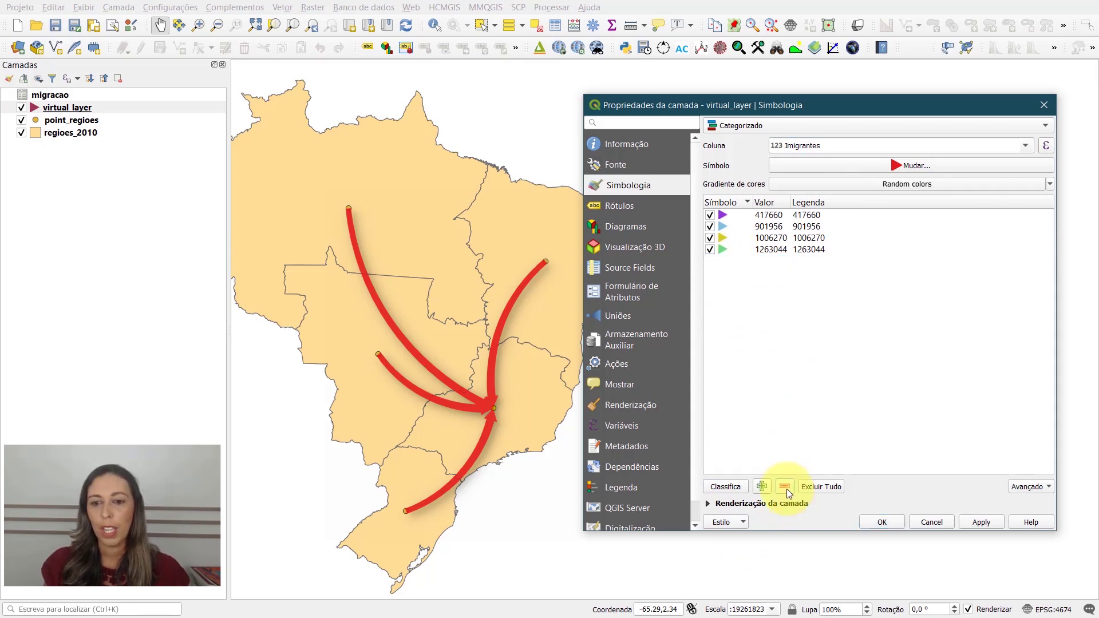
click(980, 523)
click(880, 522)
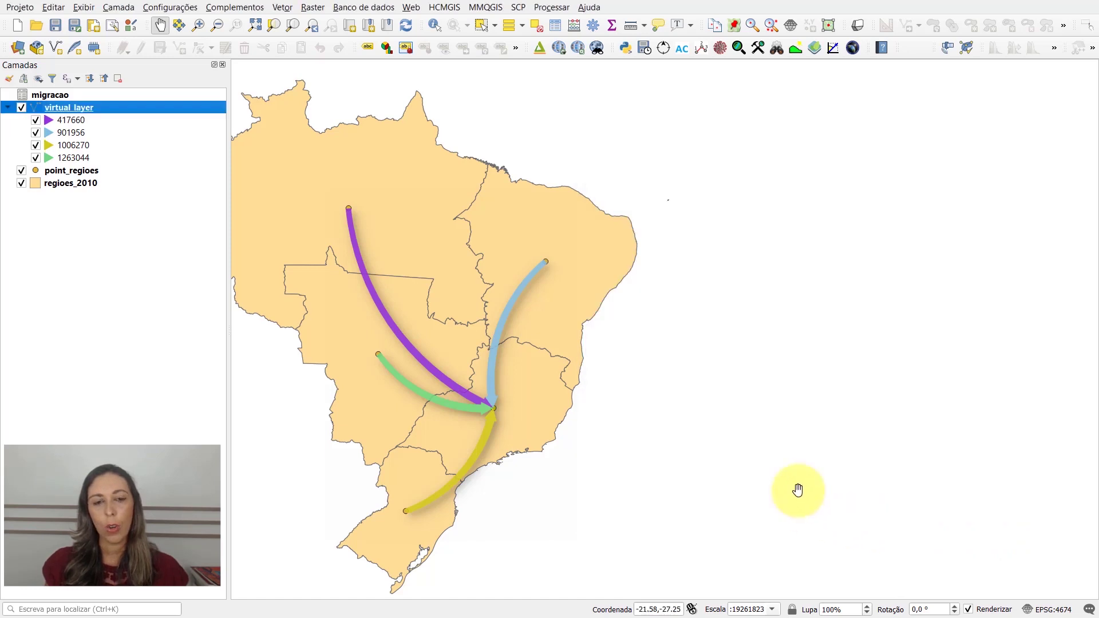
Label the regioes_2010 layer with simple labels from the nome field and confirm the layer properties
drag(643, 346, 837, 304)
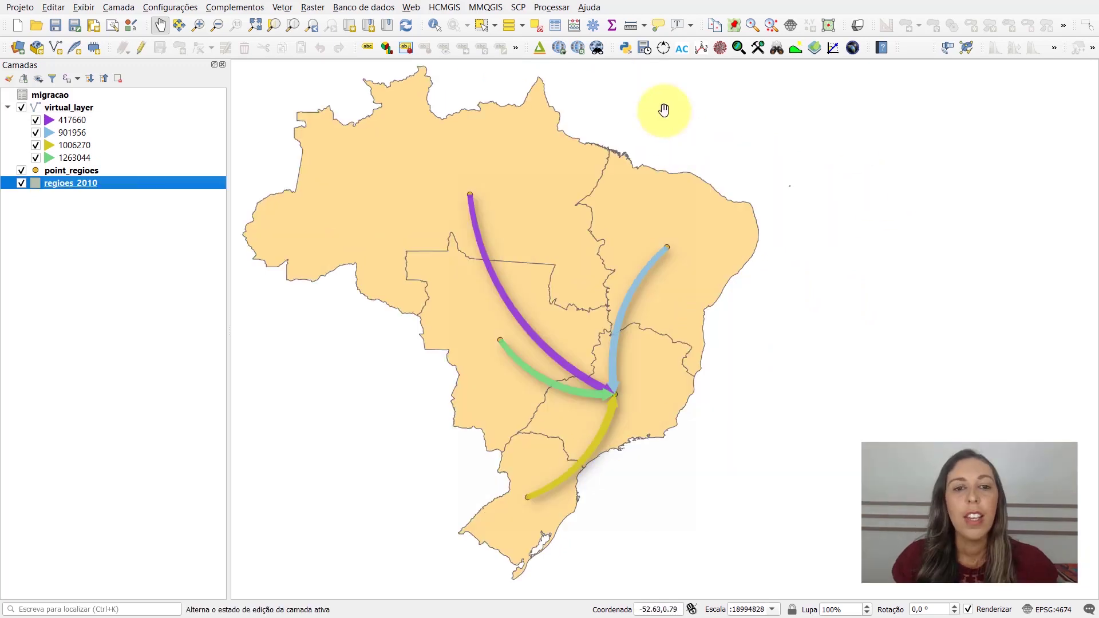
right_click(108, 183)
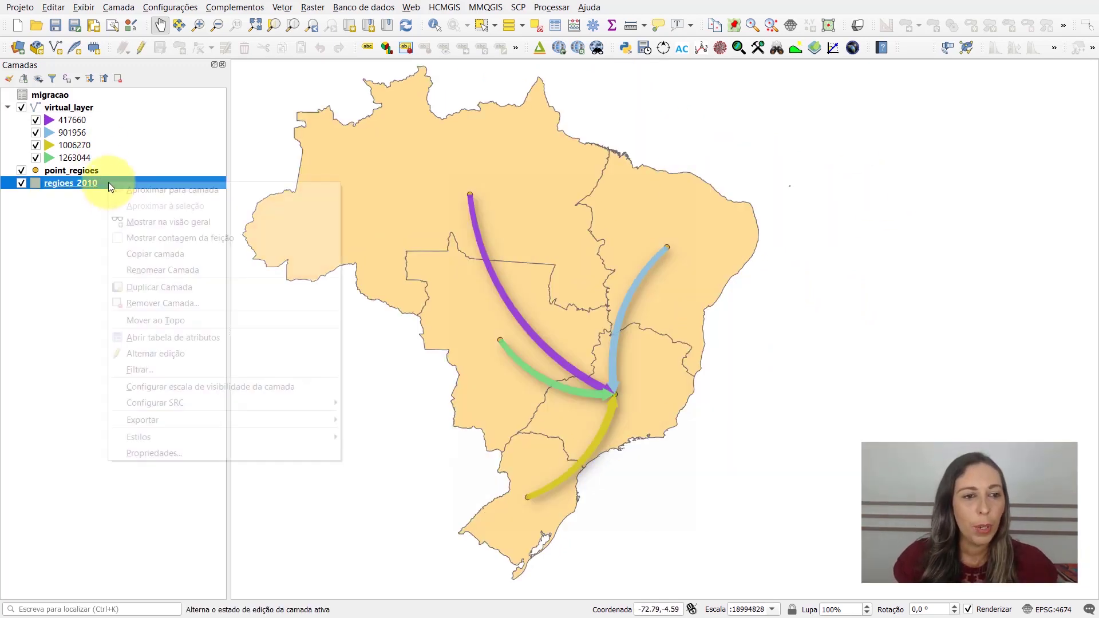
click(176, 453)
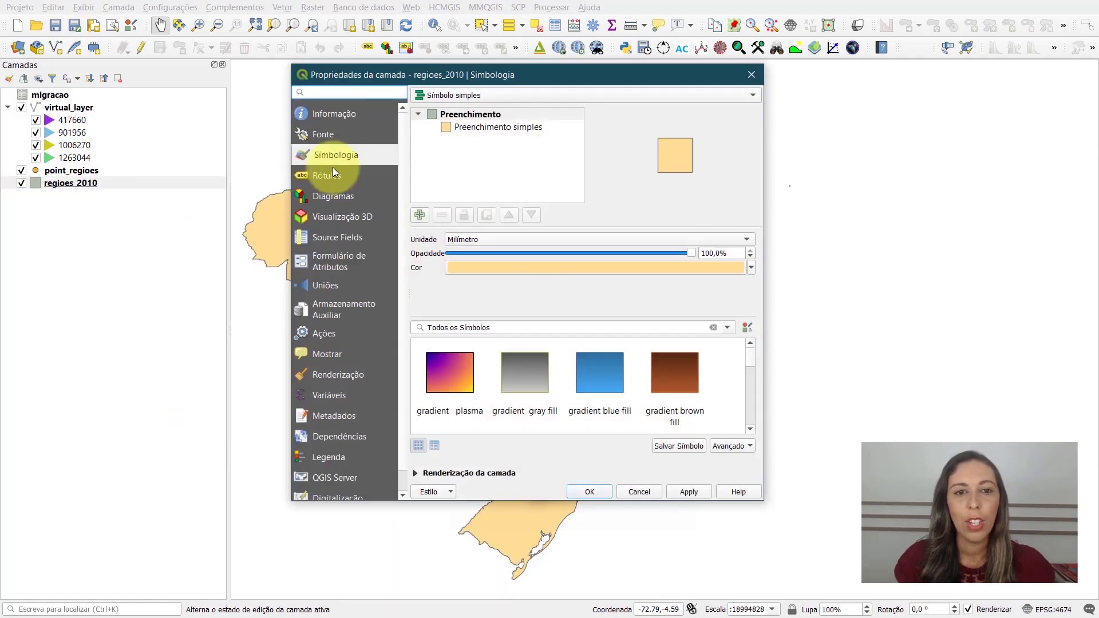
click(331, 178)
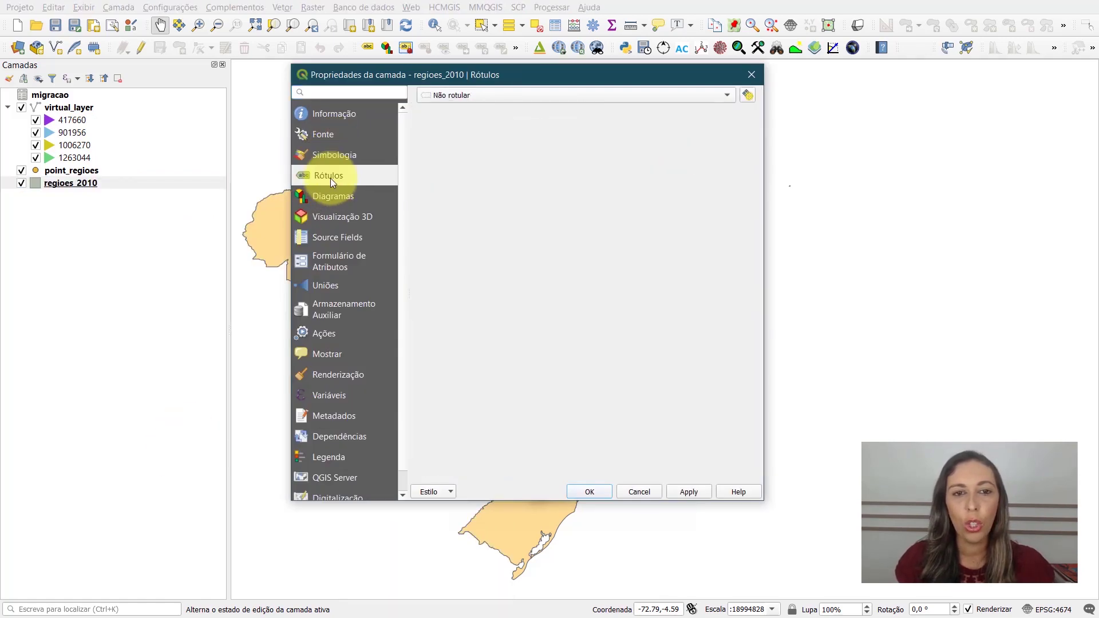
click(669, 94)
click(531, 109)
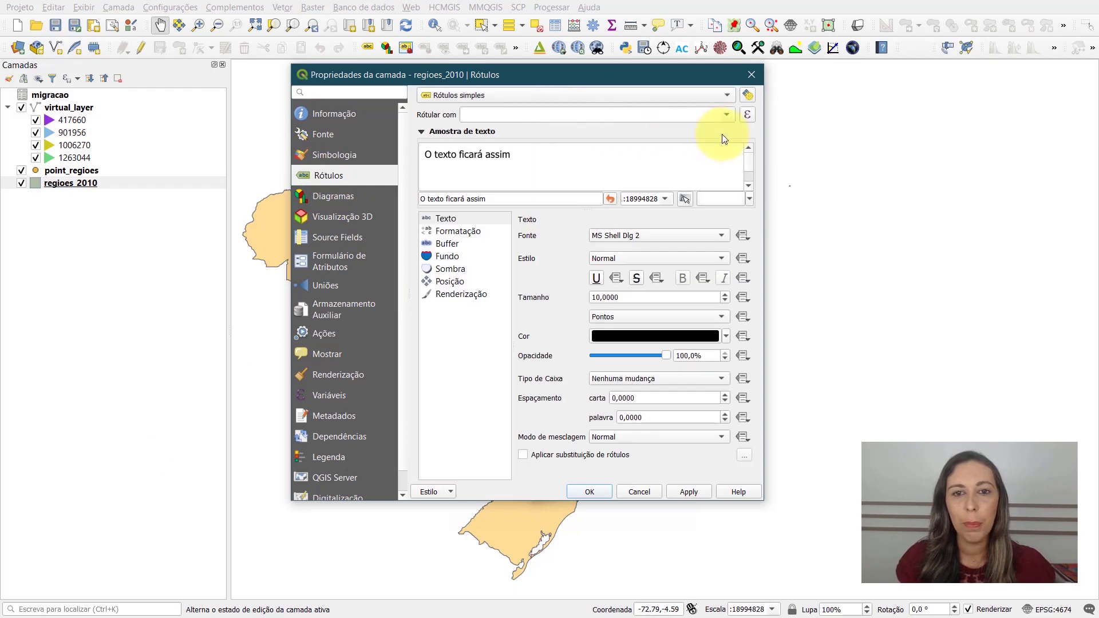
click(725, 116)
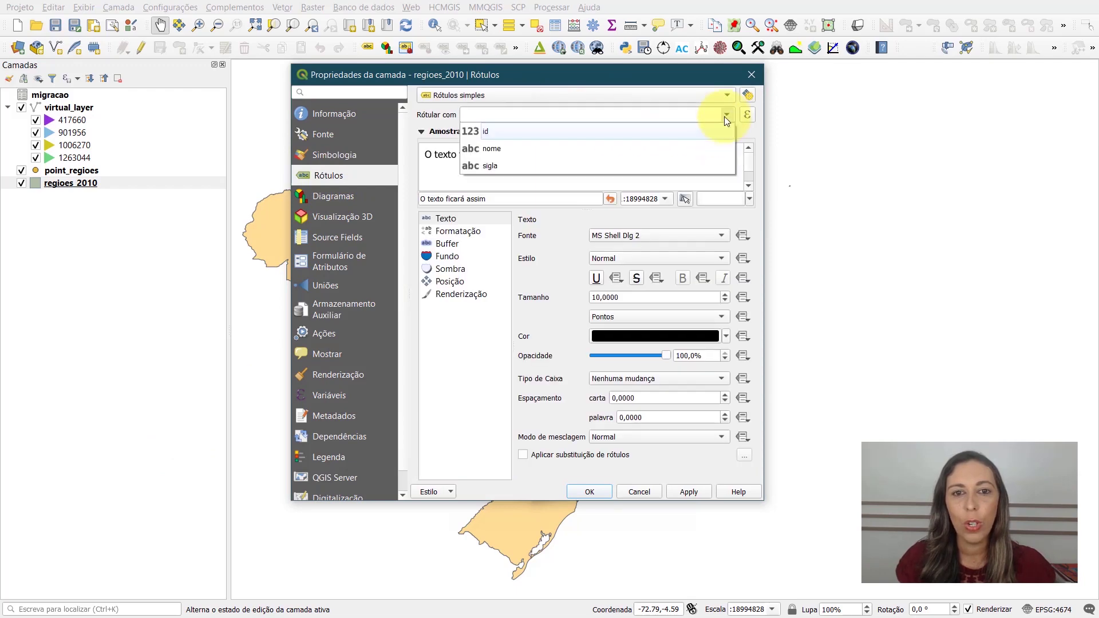
click(534, 150)
click(589, 492)
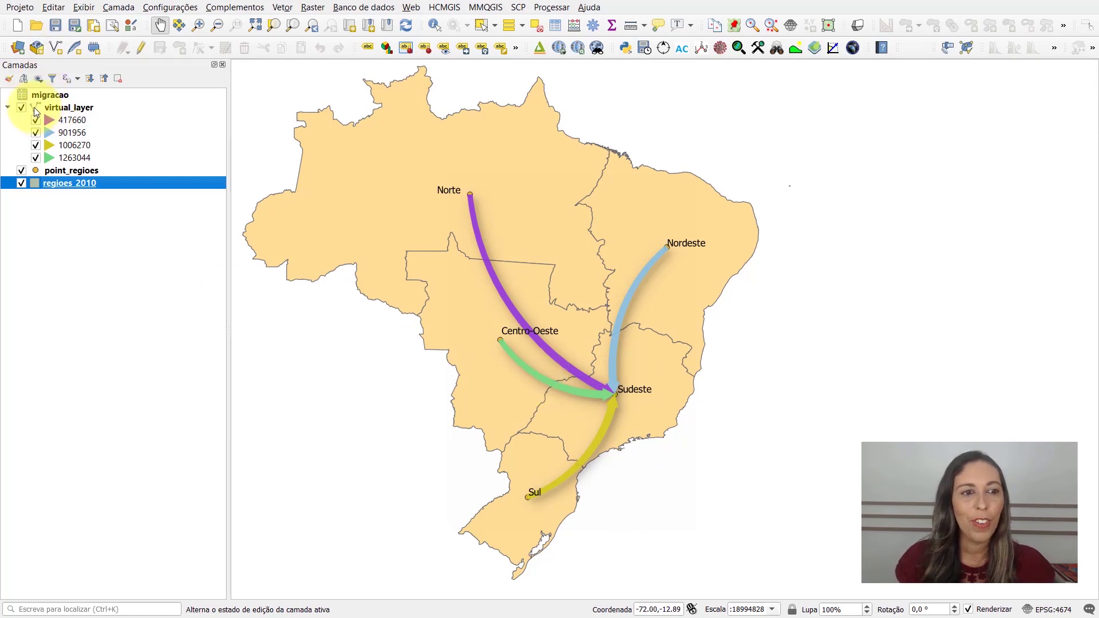
Duplicate virtual_layer and hide the original layer
mouse_move(50, 111)
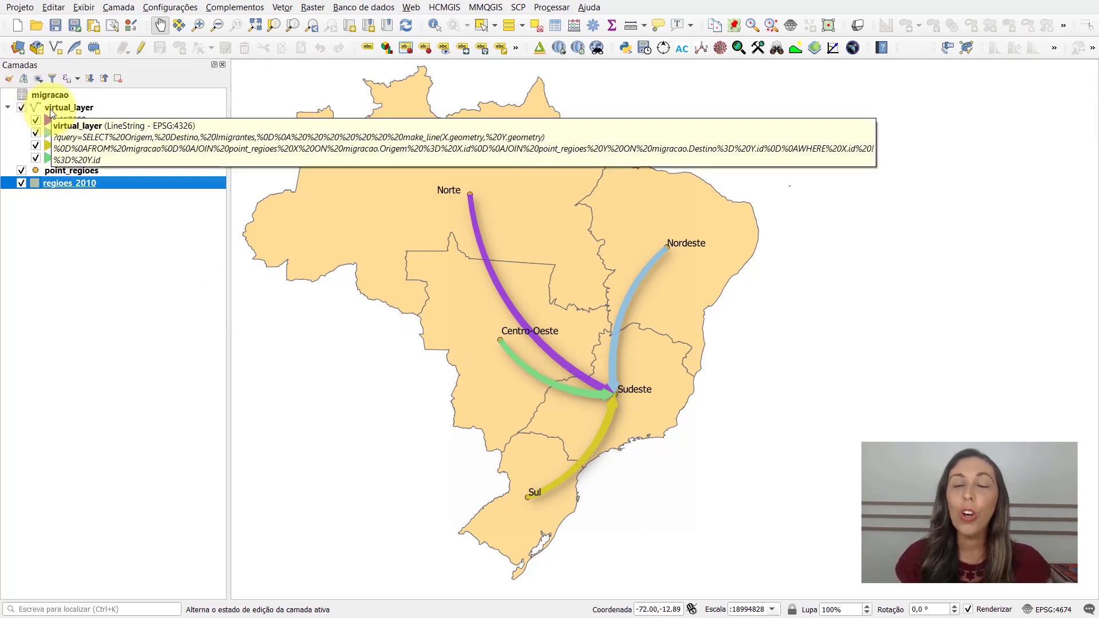
click(50, 111)
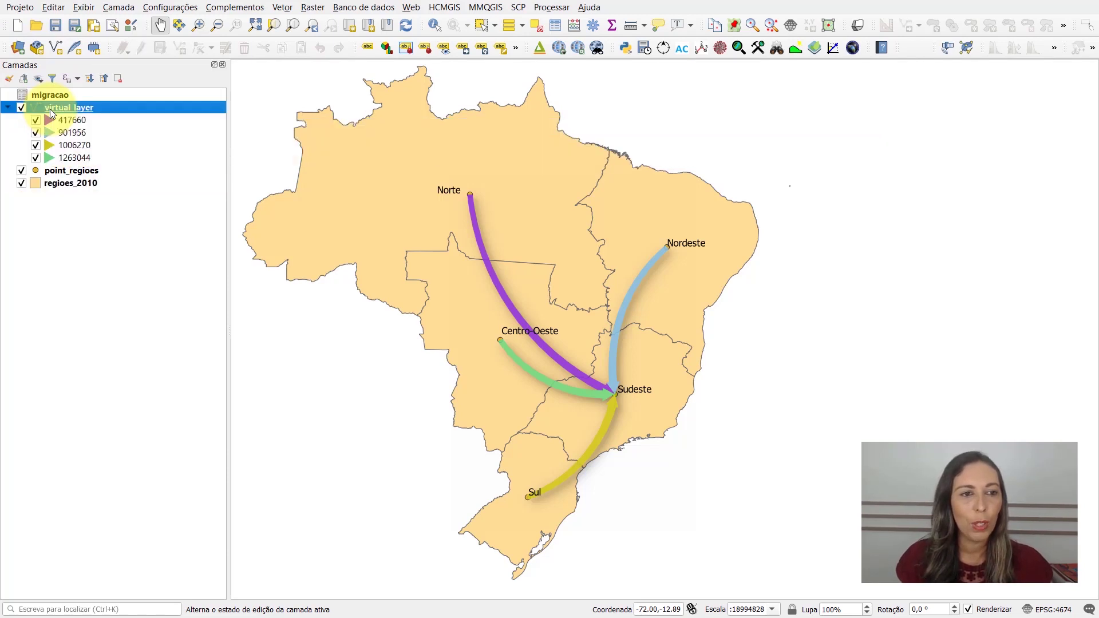
right_click(50, 109)
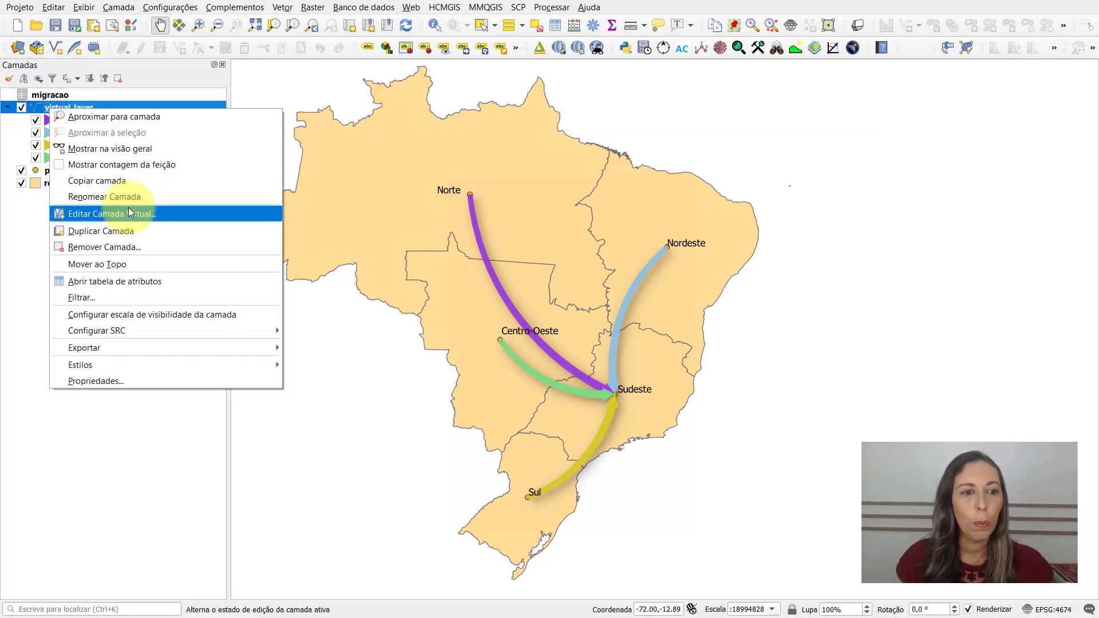
click(132, 231)
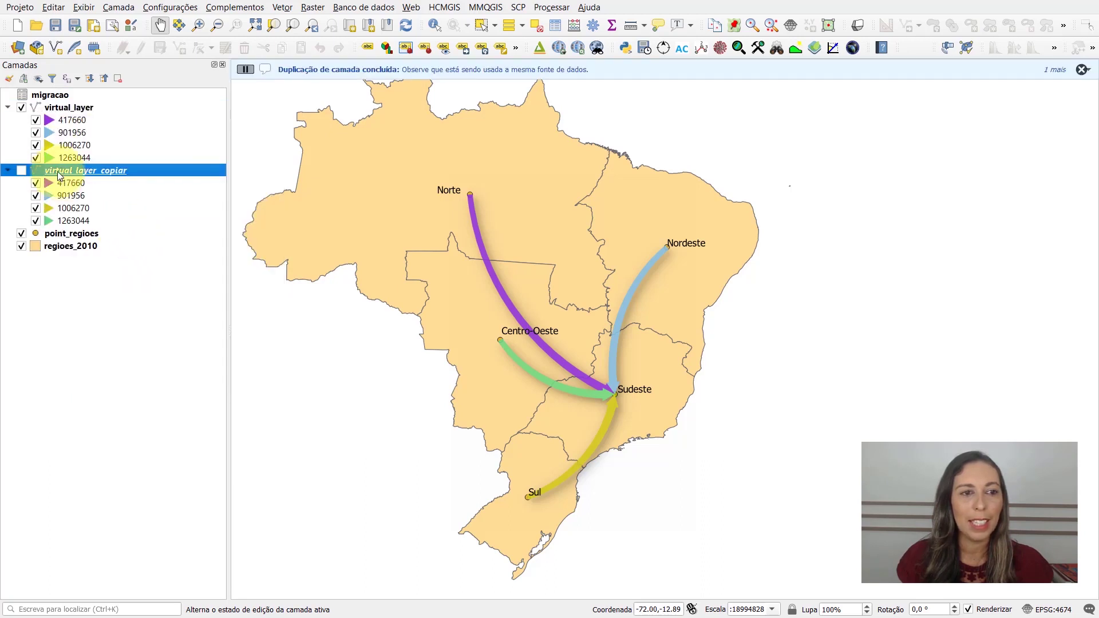
click(21, 107)
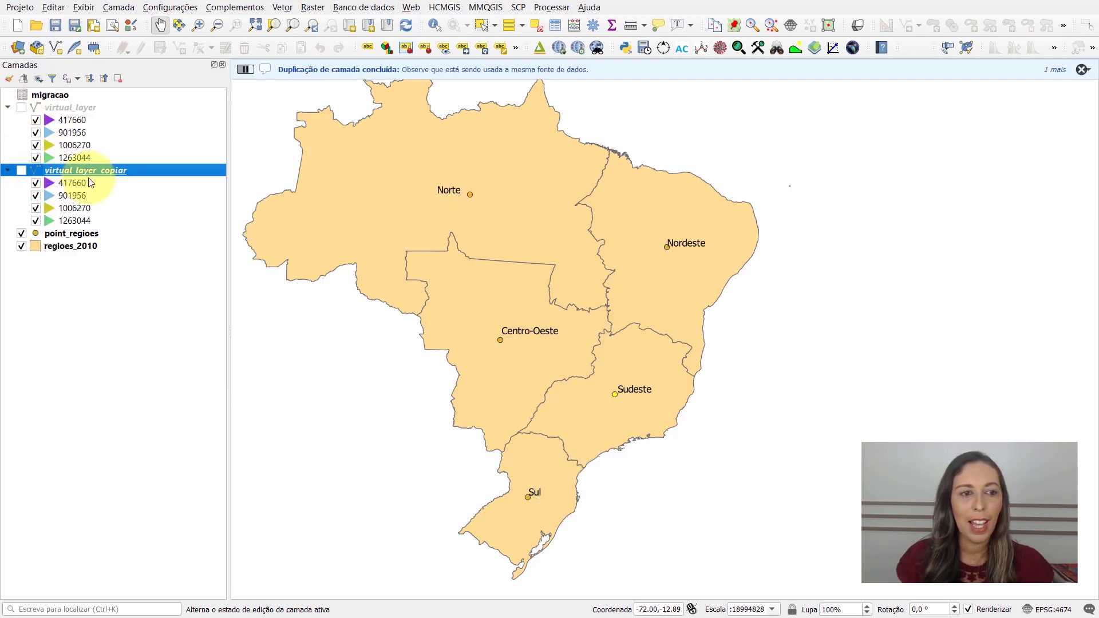
Load the setas.qml style file, with all its style categories, into the symbology of the virtual_layer copy
right_click(88, 174)
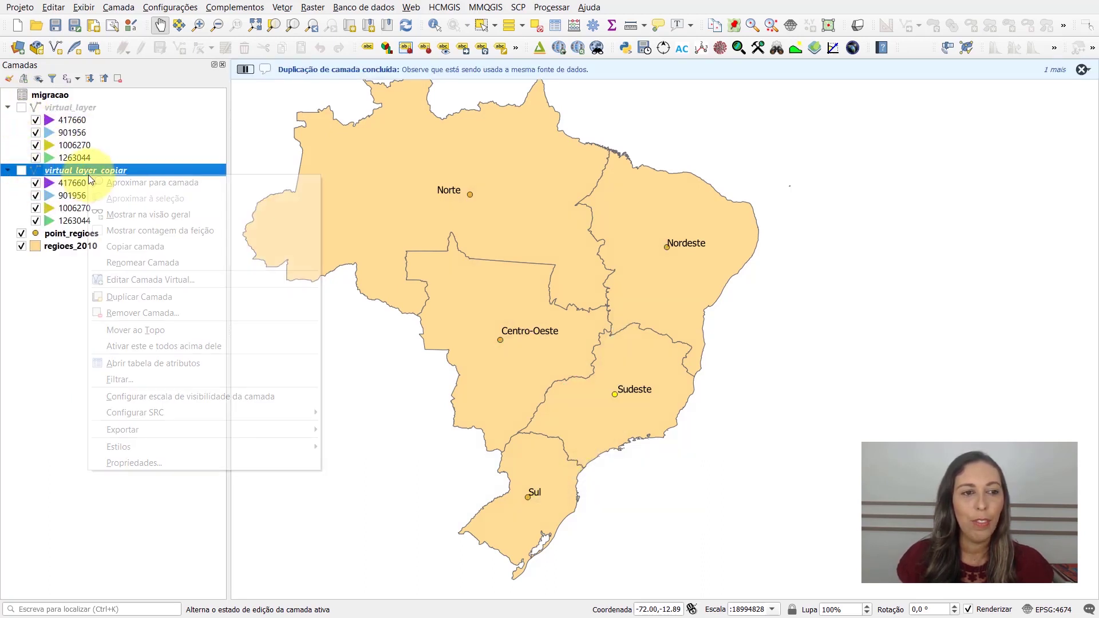
click(173, 462)
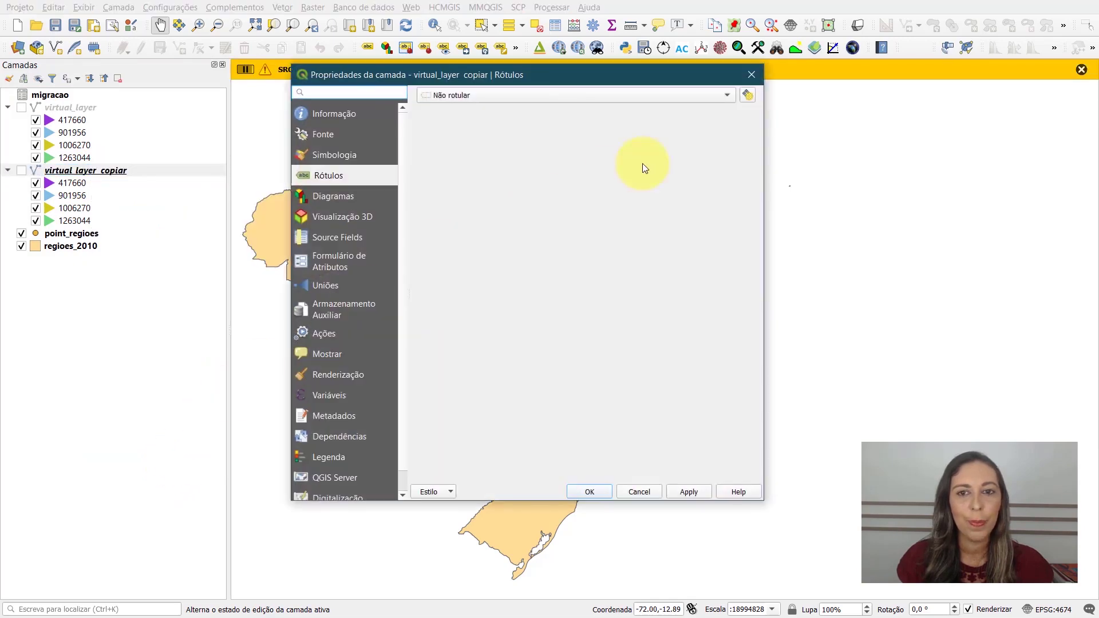
click(339, 155)
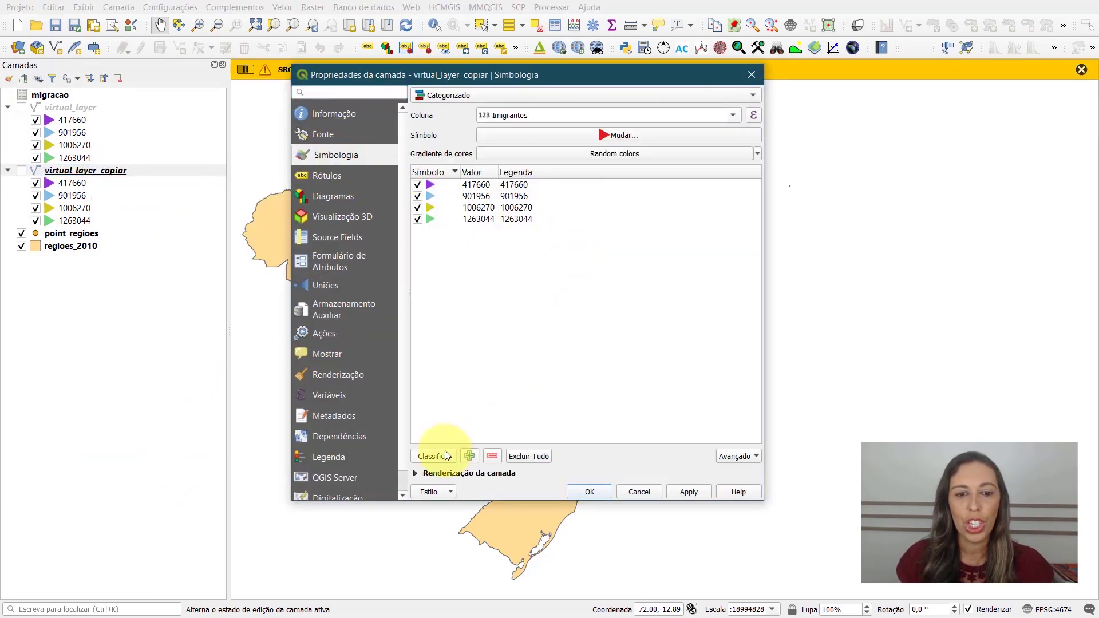
click(442, 489)
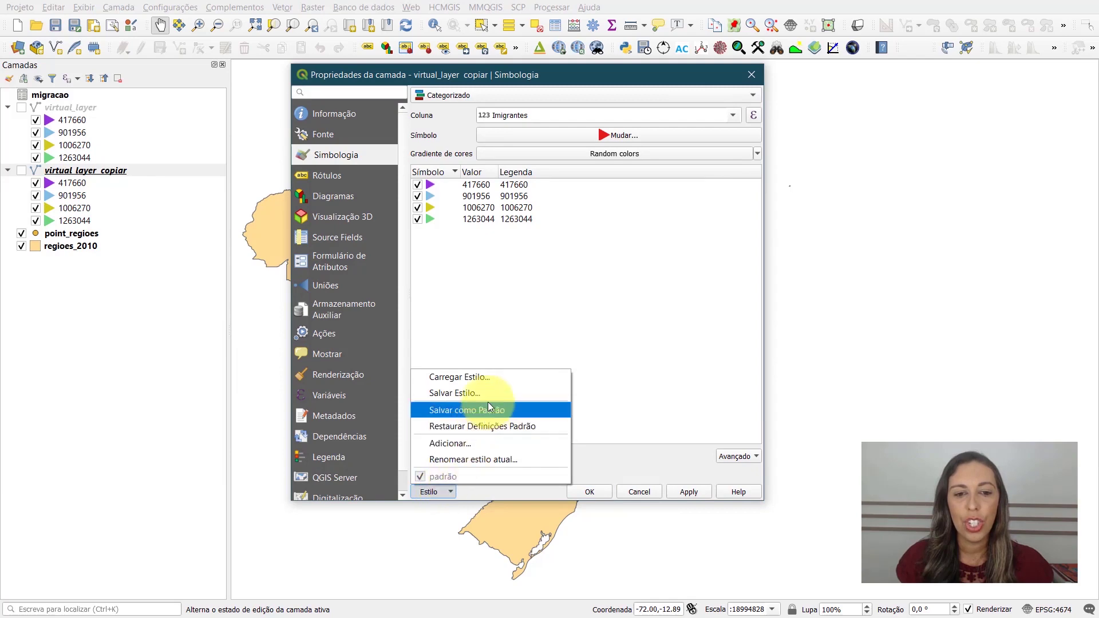
click(491, 378)
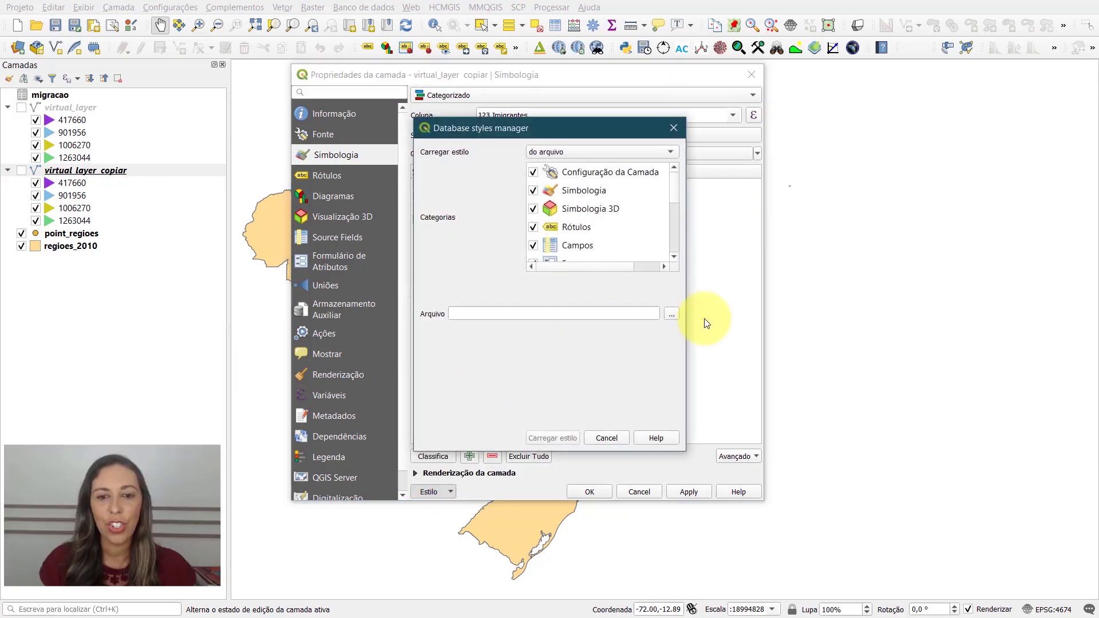
click(670, 315)
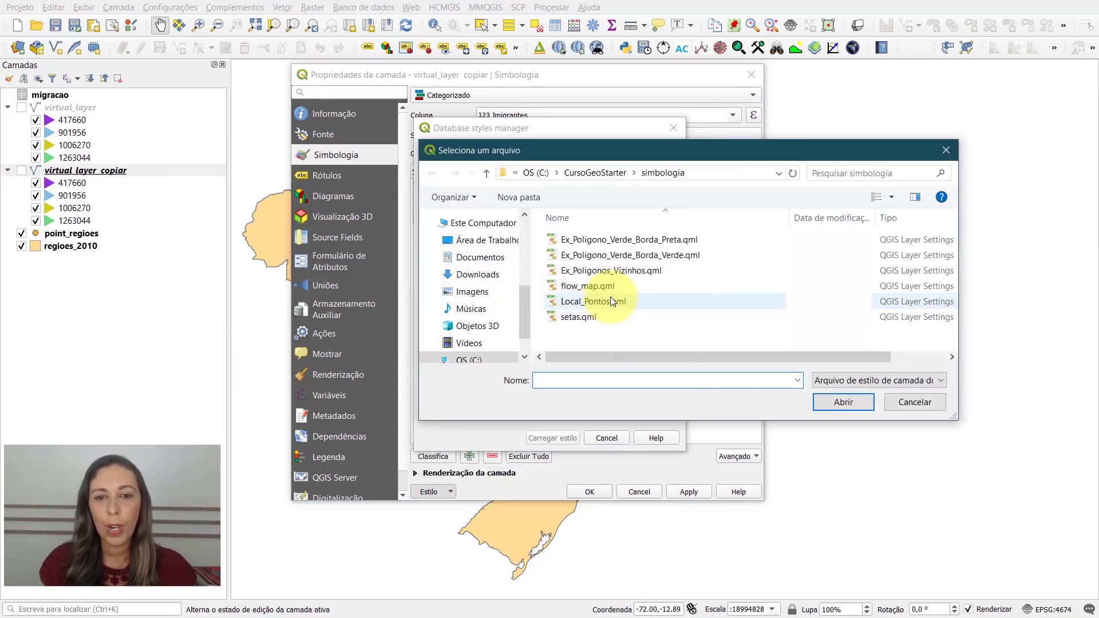
click(600, 318)
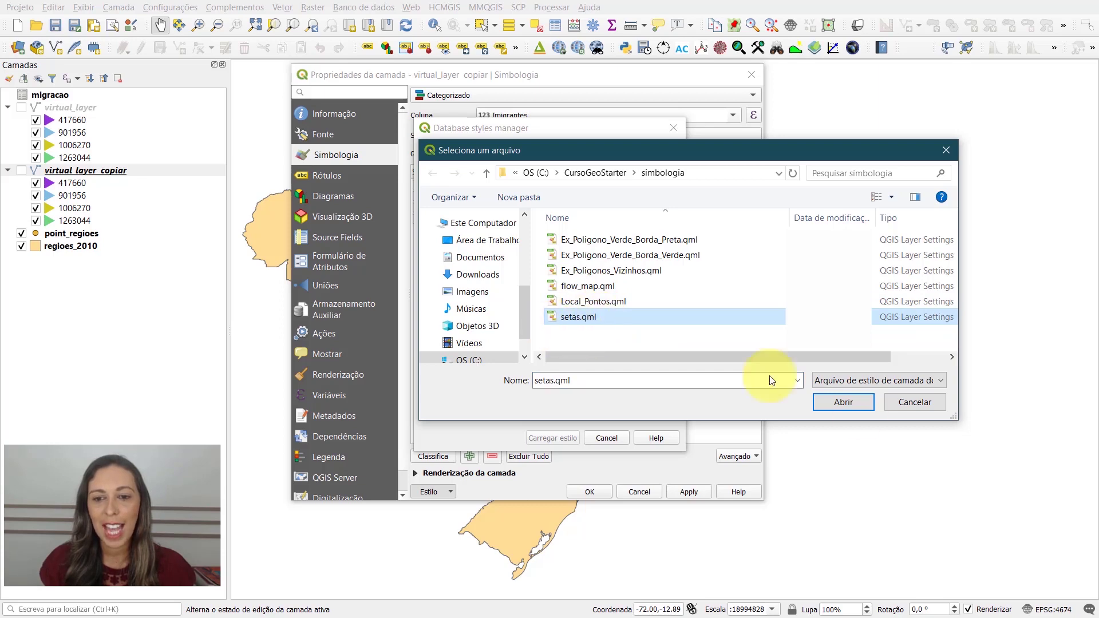
click(833, 404)
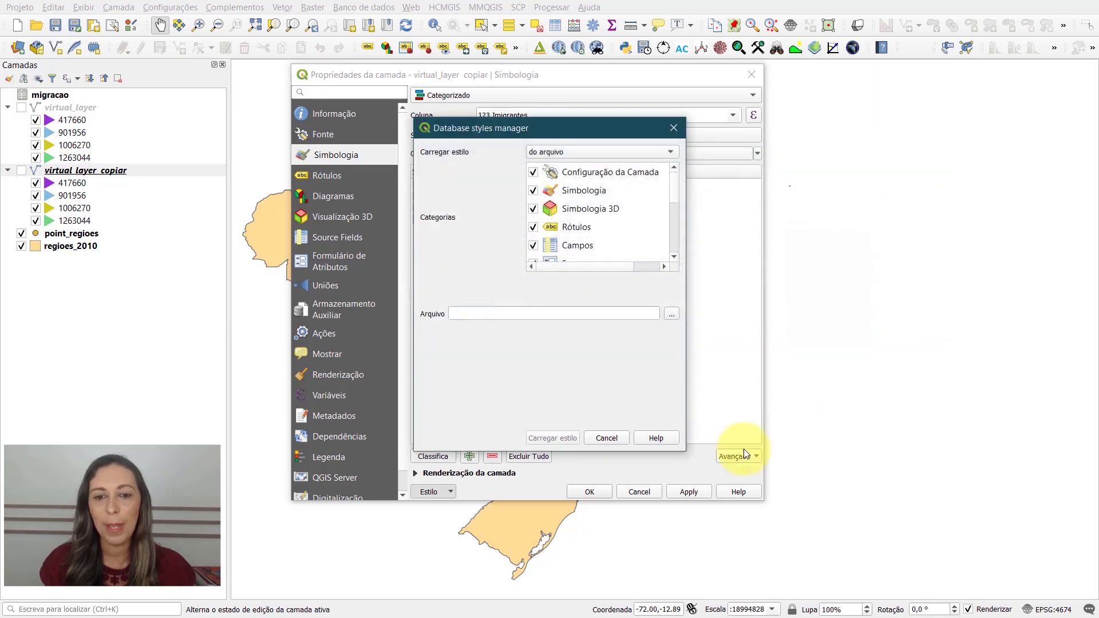
click(565, 437)
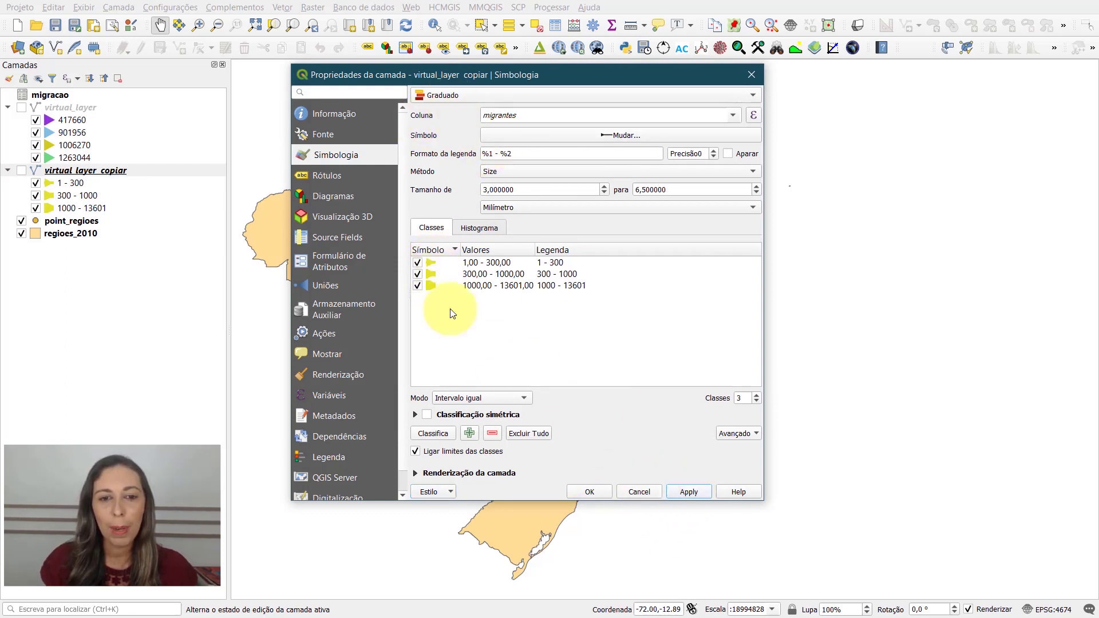
Confirm the loaded style on the virtual_layer copy and make that layer visible on the map
drag(459, 74, 525, 82)
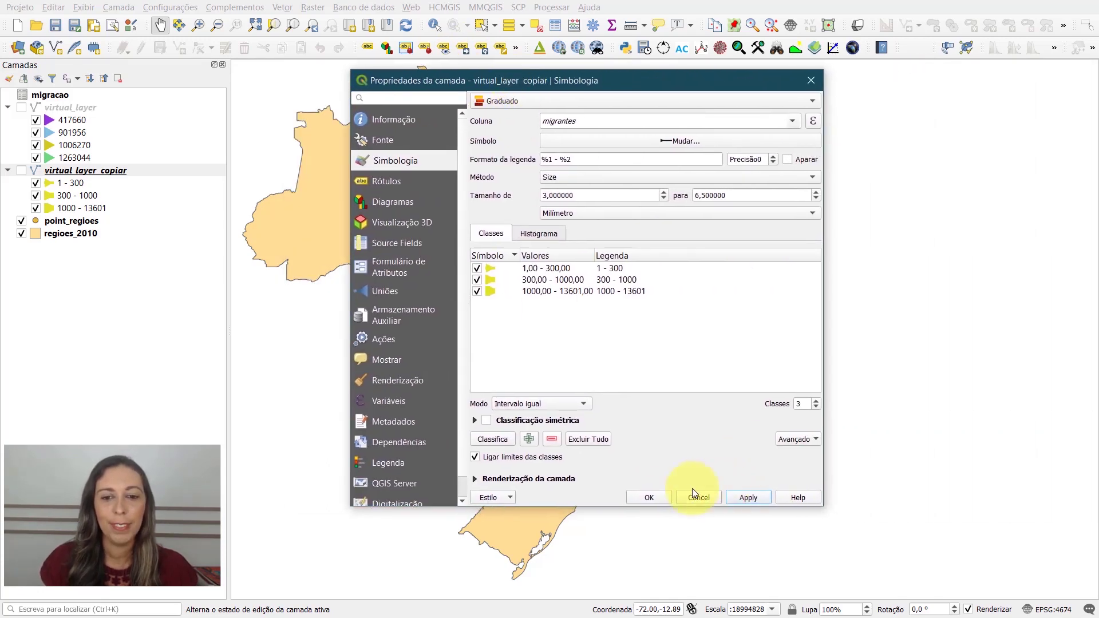
click(649, 497)
click(26, 171)
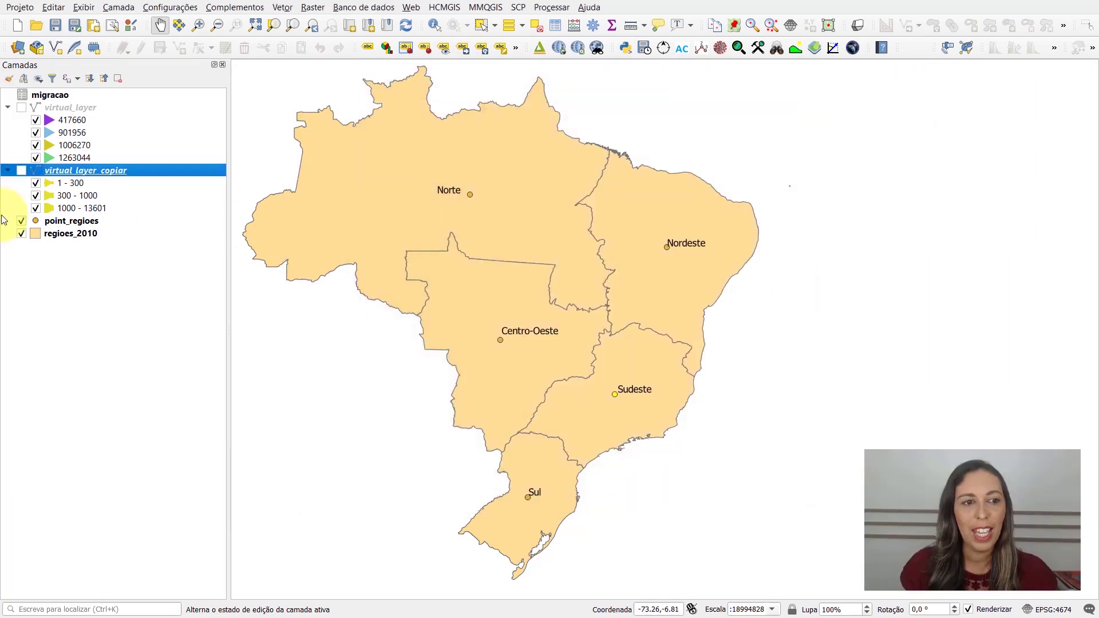
click(21, 171)
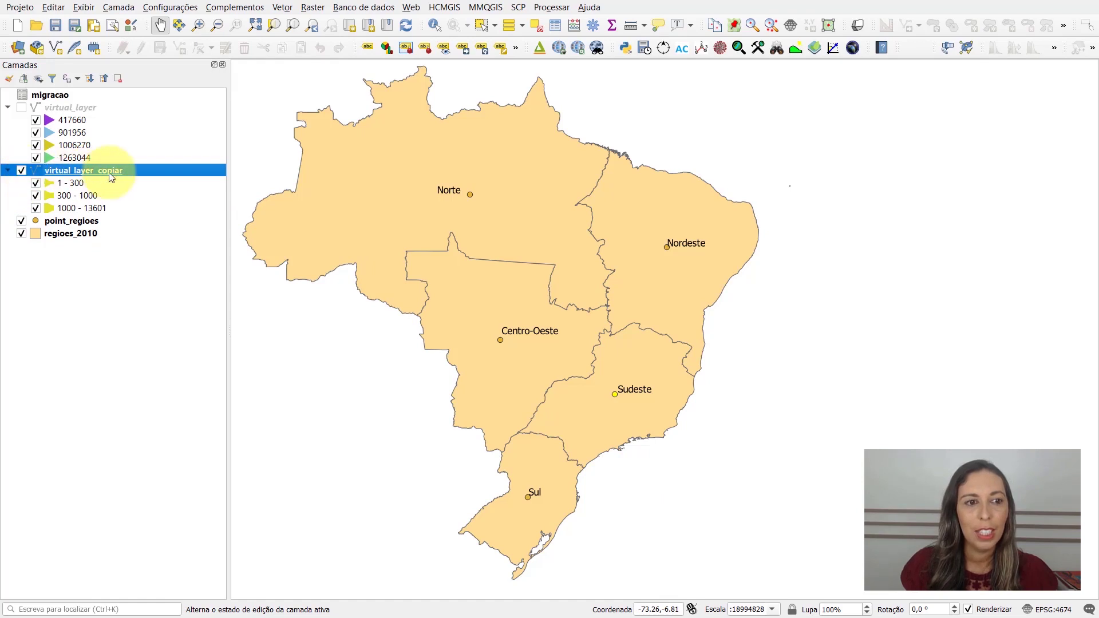
Classify the copy's graduated symbology on the Imigrantes column with three equal-interval classes, apply it and close the properties
right_click(109, 171)
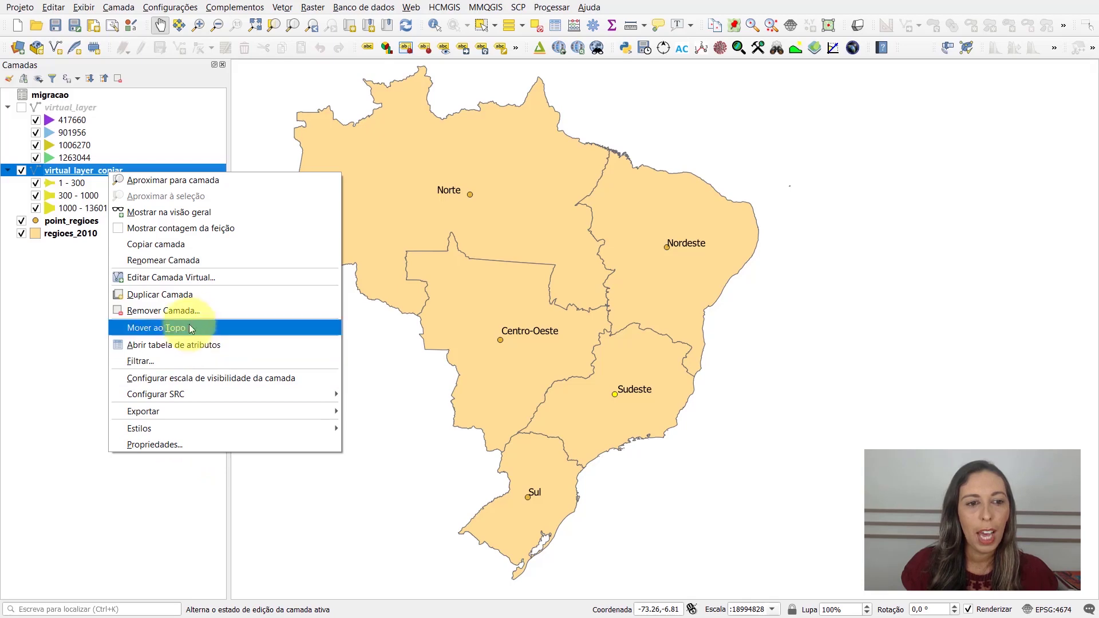
click(177, 444)
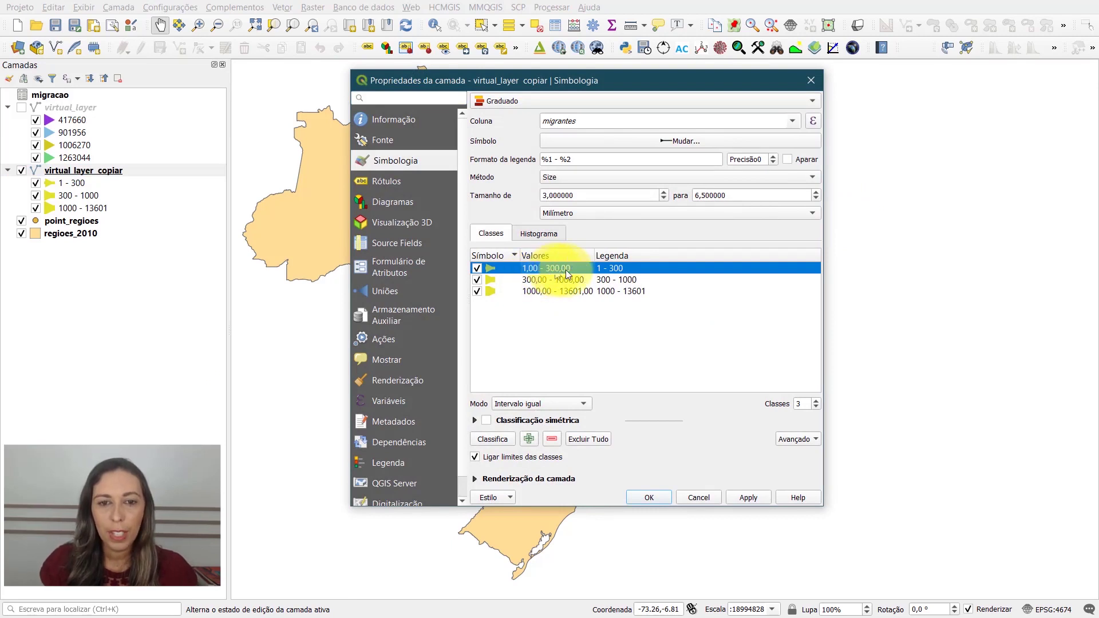
click(486, 439)
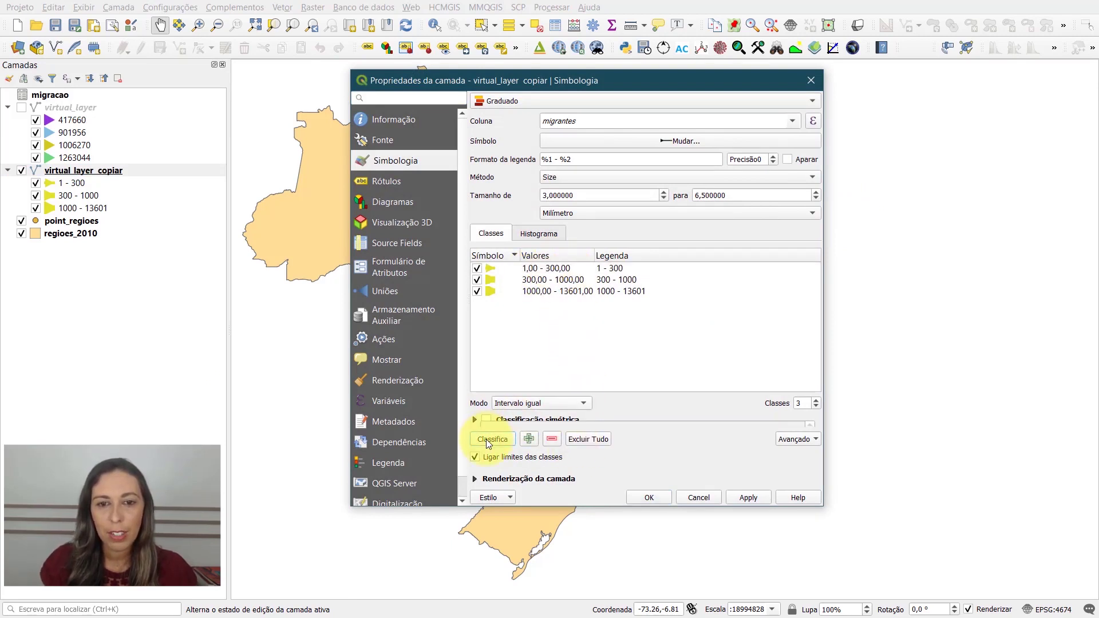
click(790, 121)
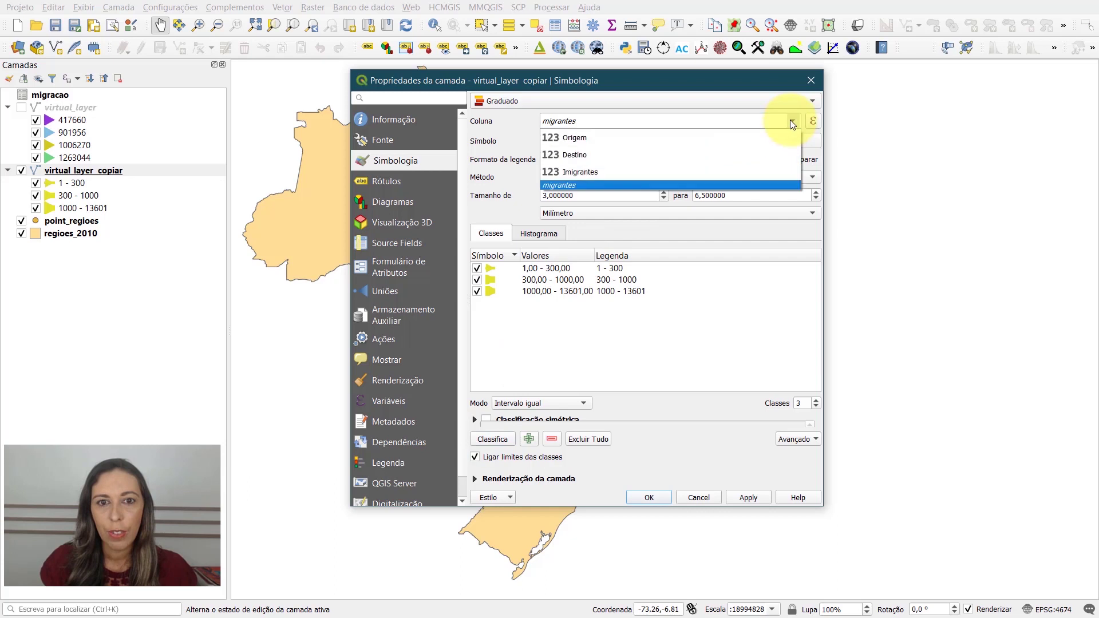
click(598, 171)
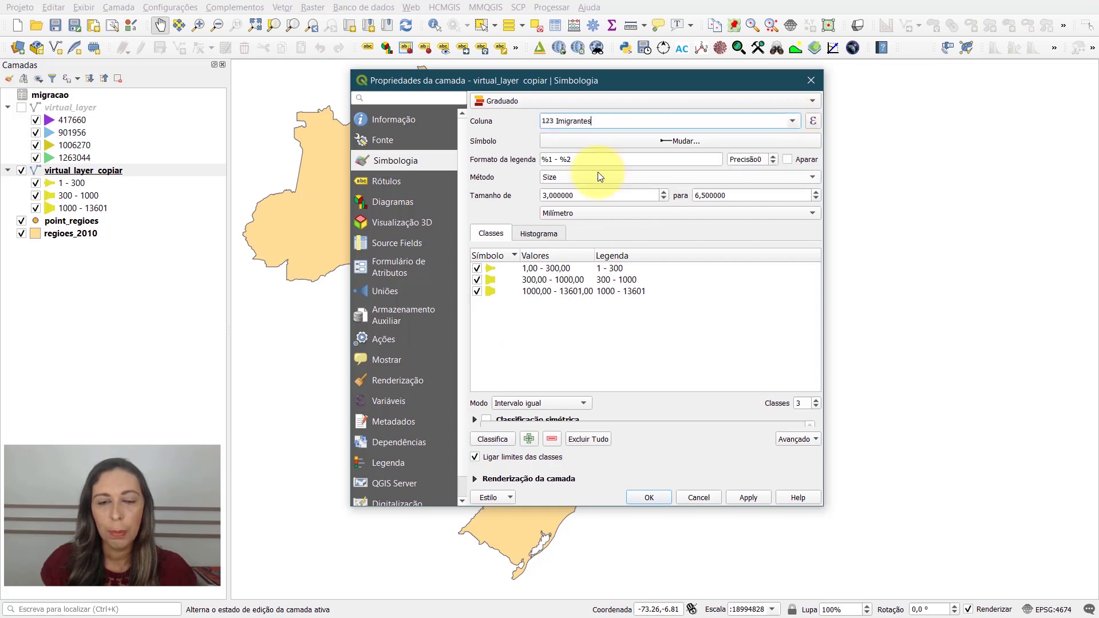
click(493, 439)
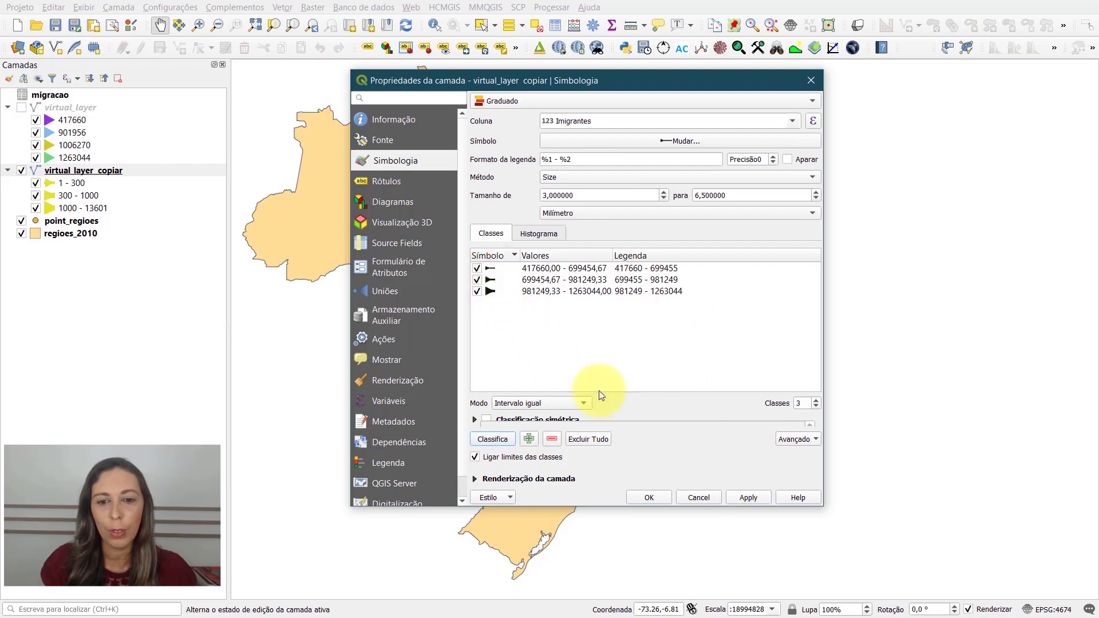
click(750, 498)
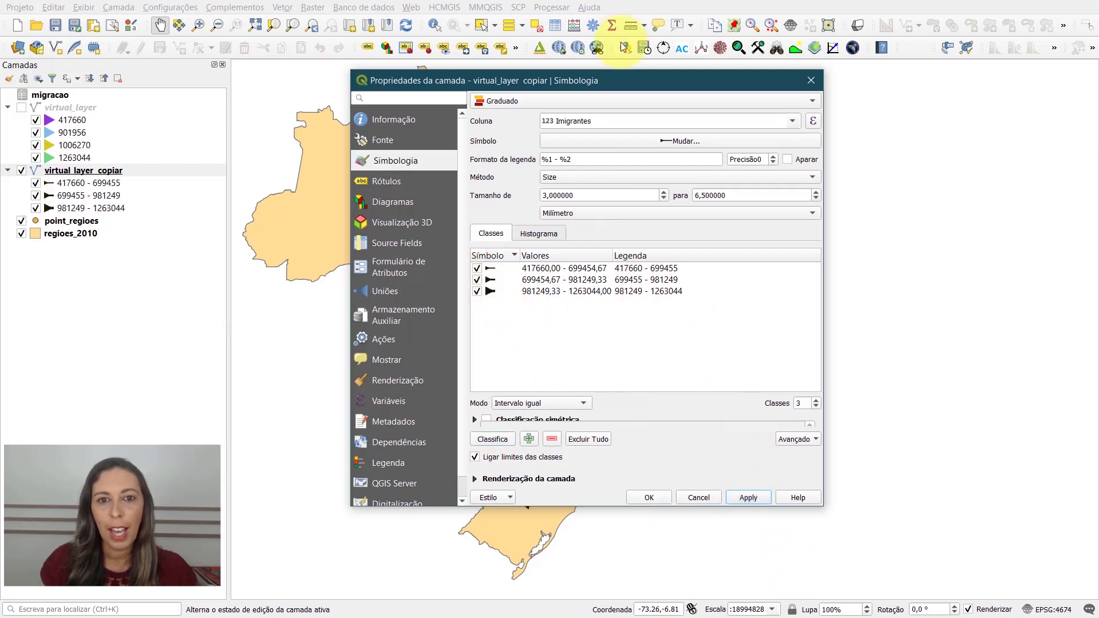
drag(596, 83, 994, 32)
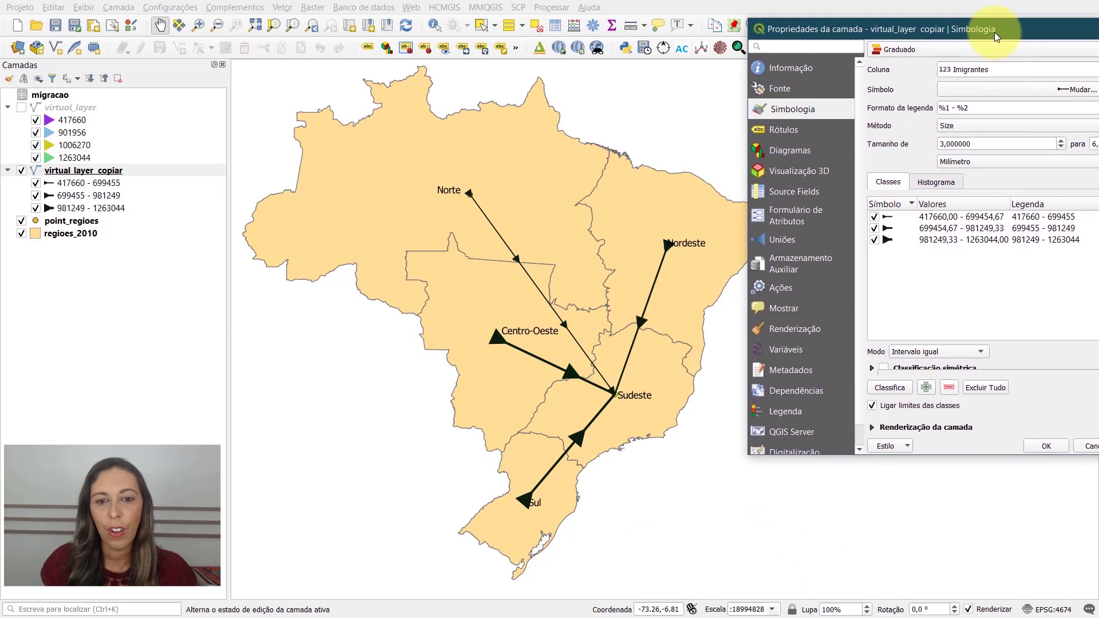
click(1036, 448)
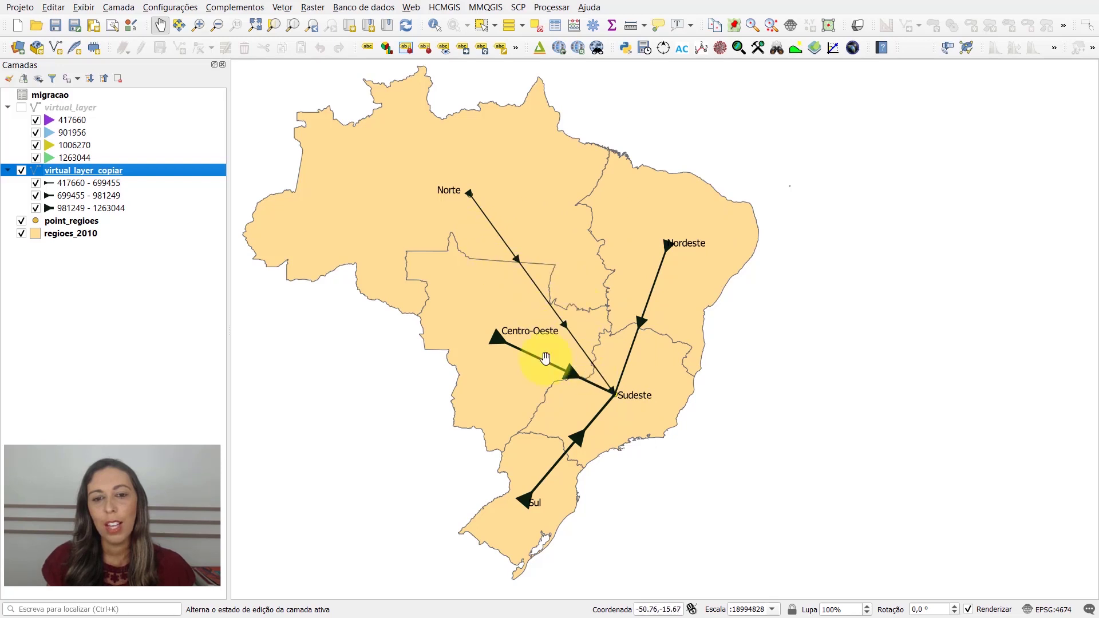
Review the graduated classes in the virtual_layer copy's symbology properties, close them and look over the arrows on the map
right_click(102, 175)
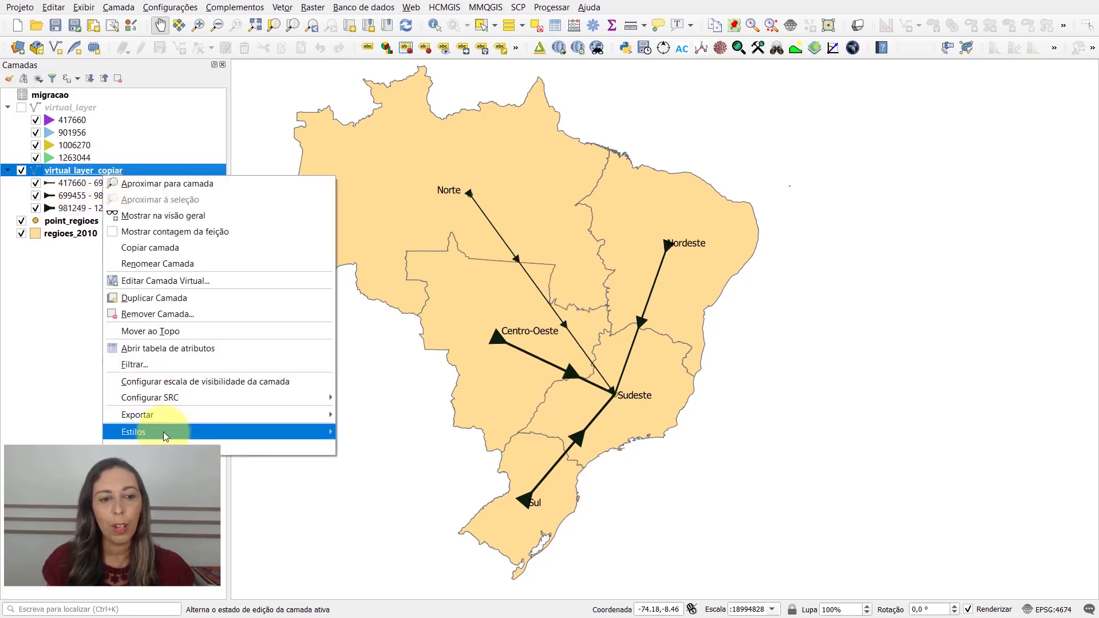
click(170, 449)
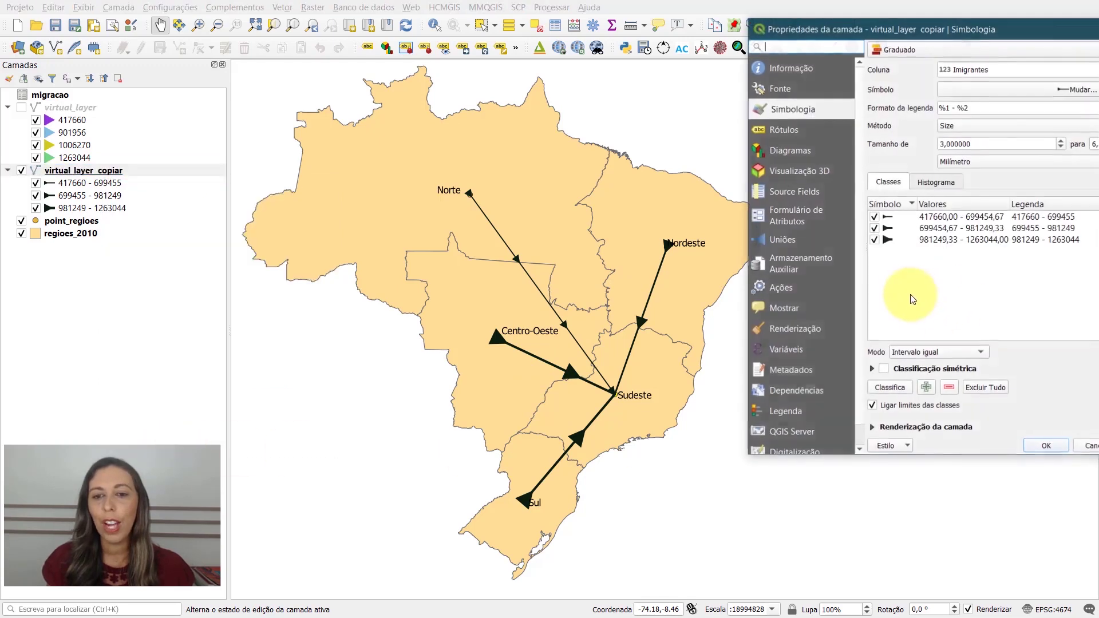
drag(929, 33, 604, 49)
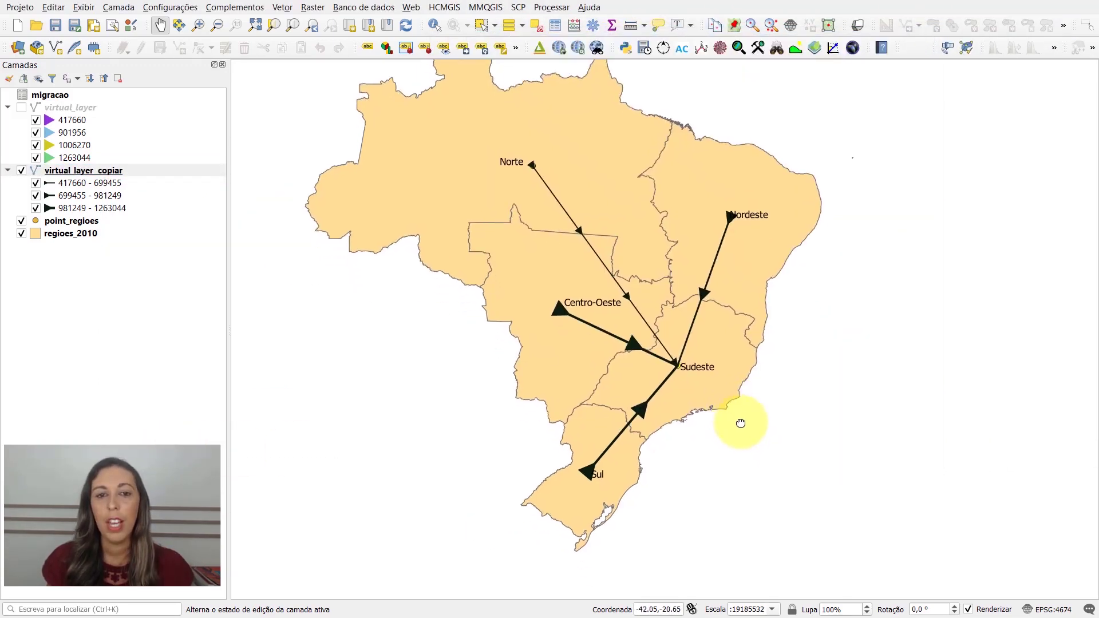
drag(741, 422, 741, 440)
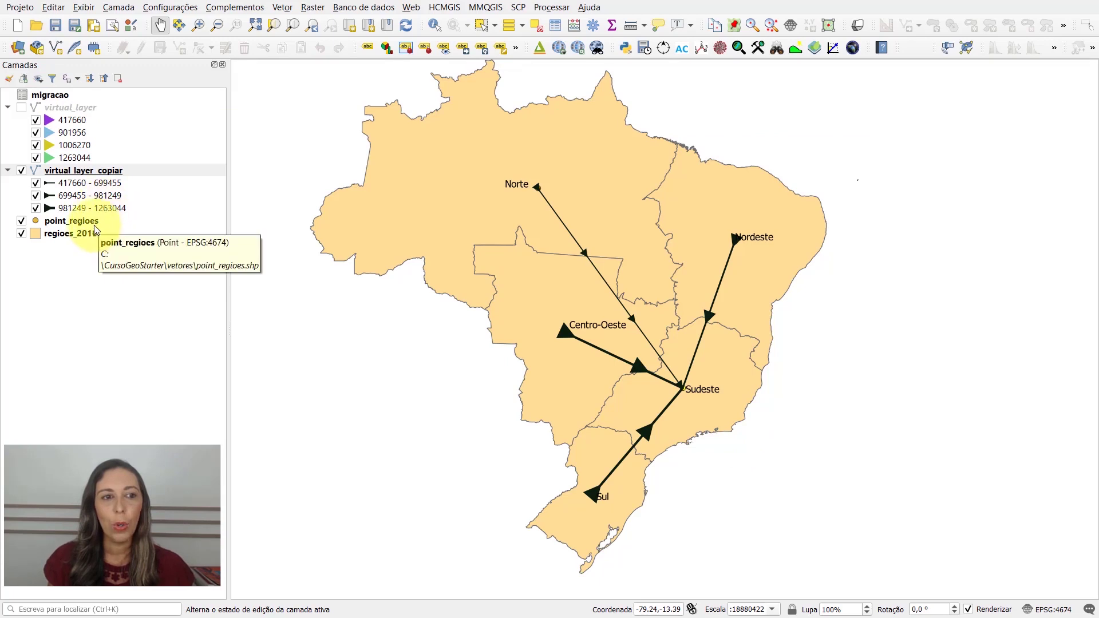
Open the attribute table of the migracao layer and enable editing on it
click(66, 101)
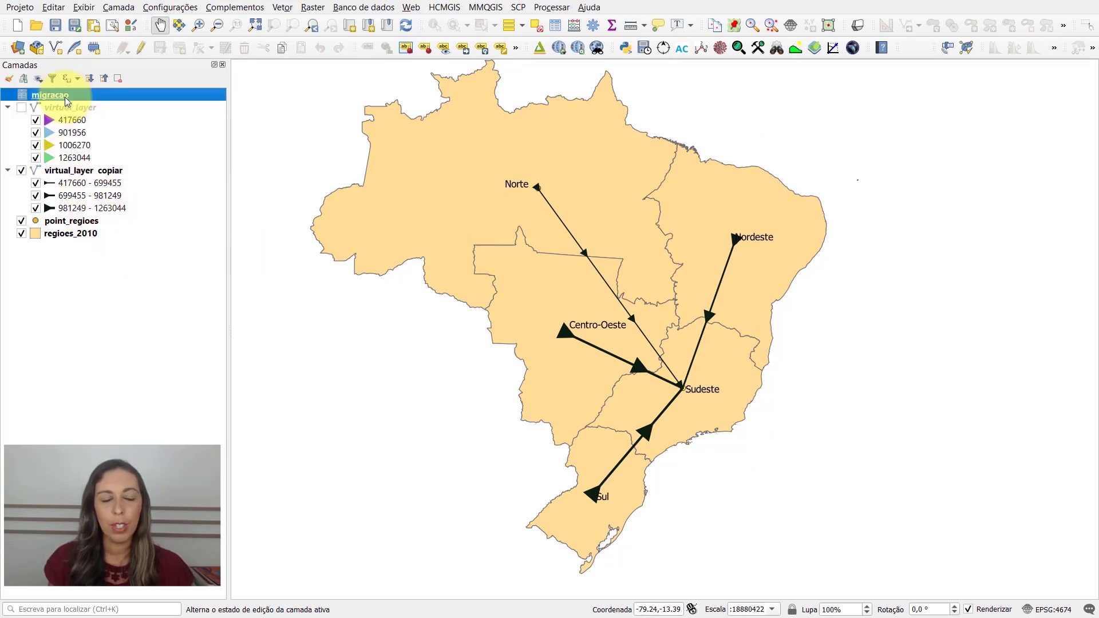
right_click(66, 101)
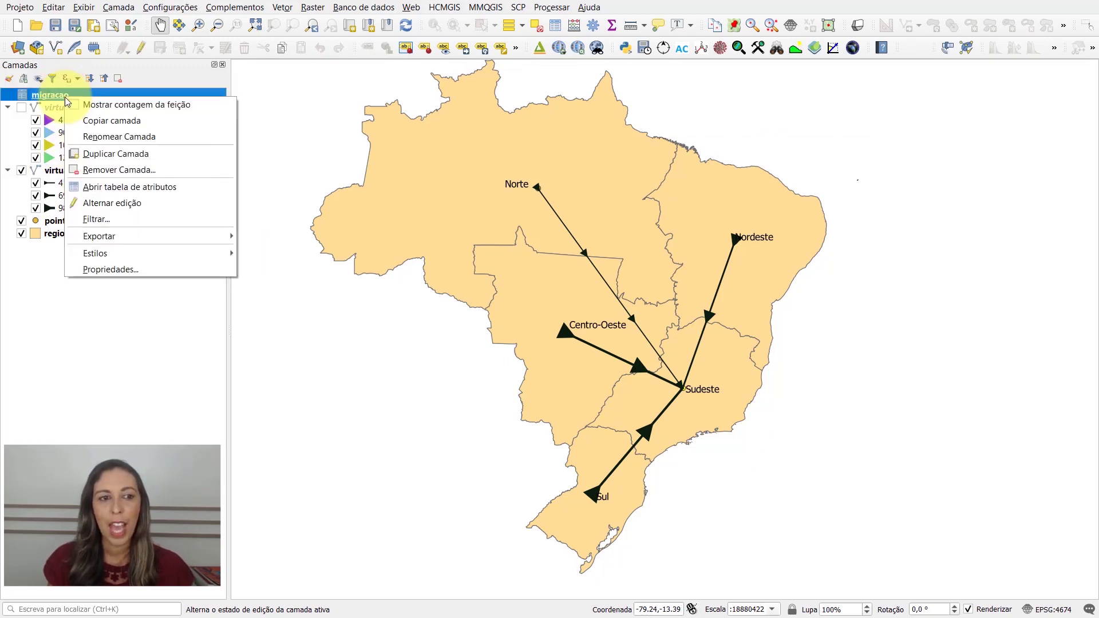
click(119, 190)
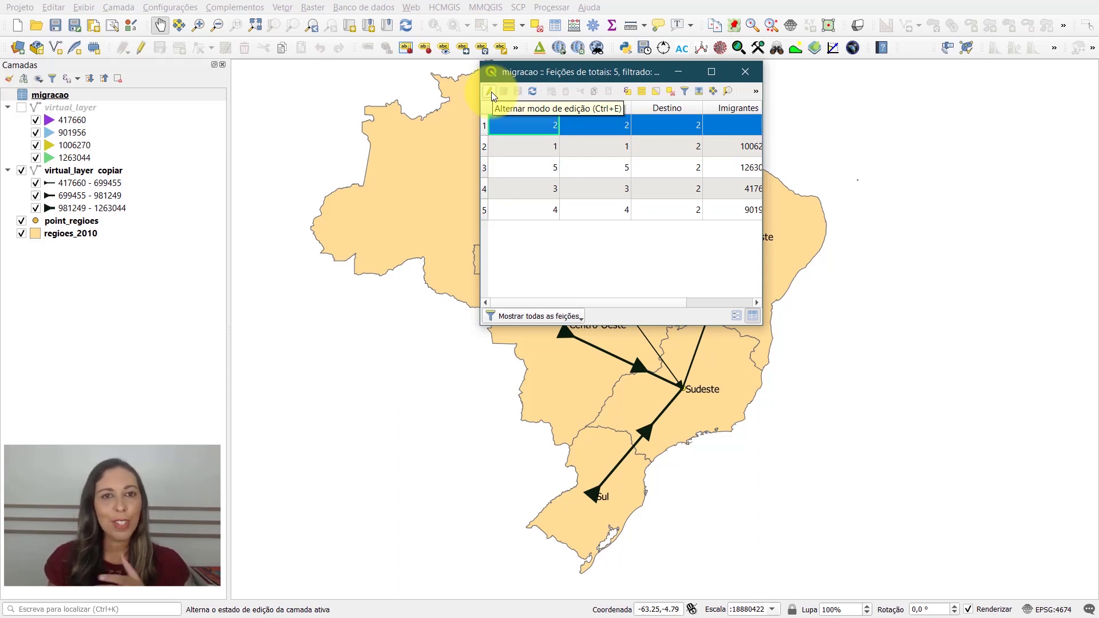
drag(497, 74, 777, 78)
click(964, 149)
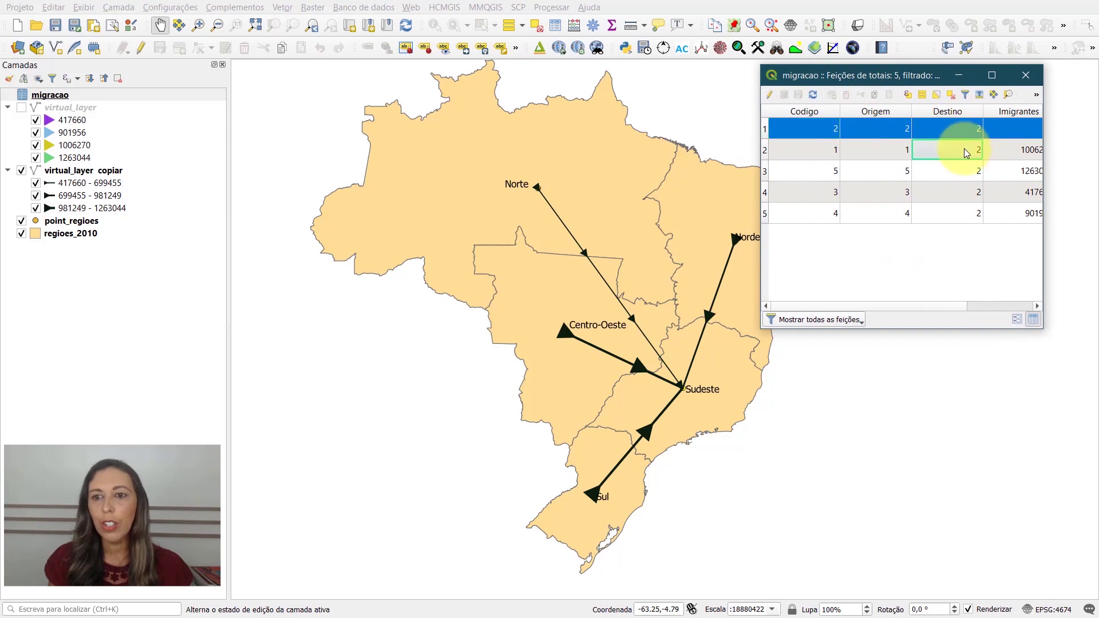
click(770, 93)
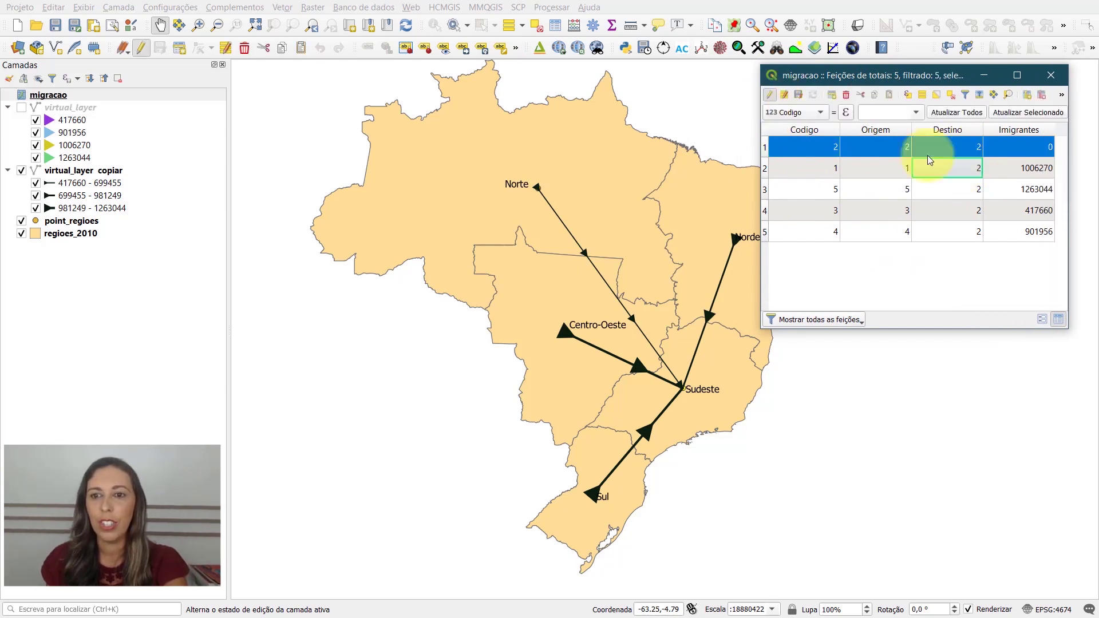
Set the Destino values in the migracao table to 5 for Codigo 1, 1 for Codigo 3 and 3 for Codigo 5
double_click(967, 170)
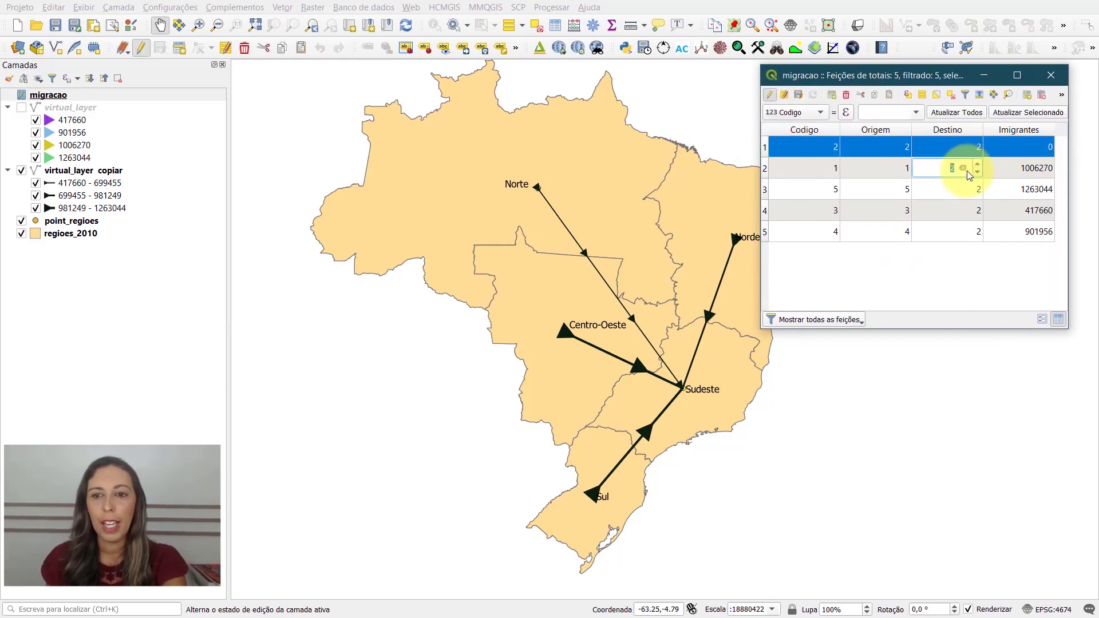
text(5)
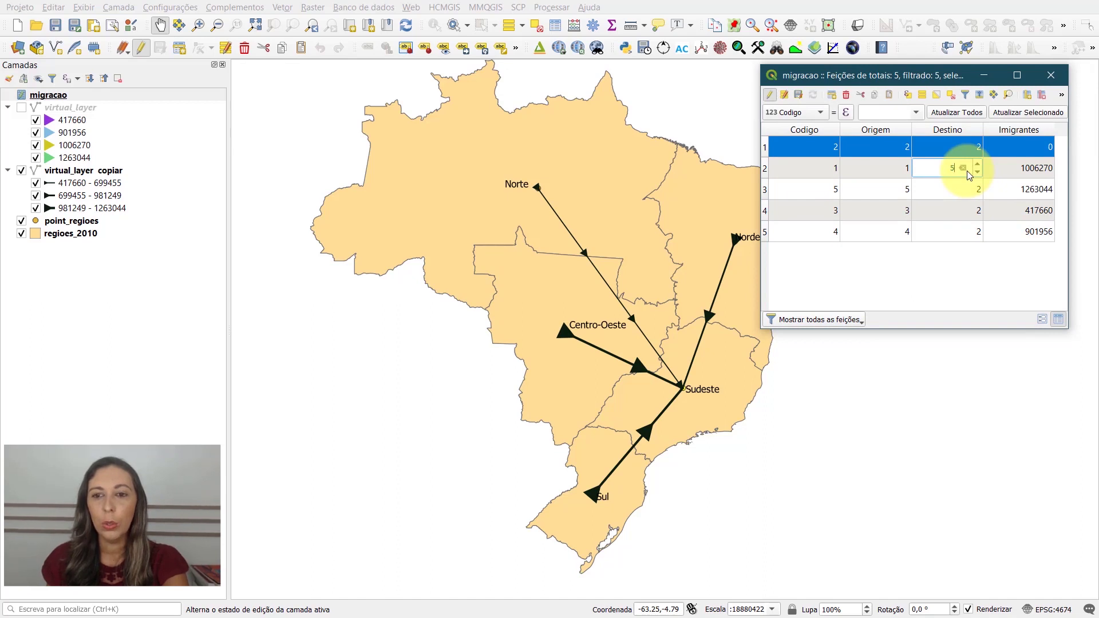
double_click(956, 210)
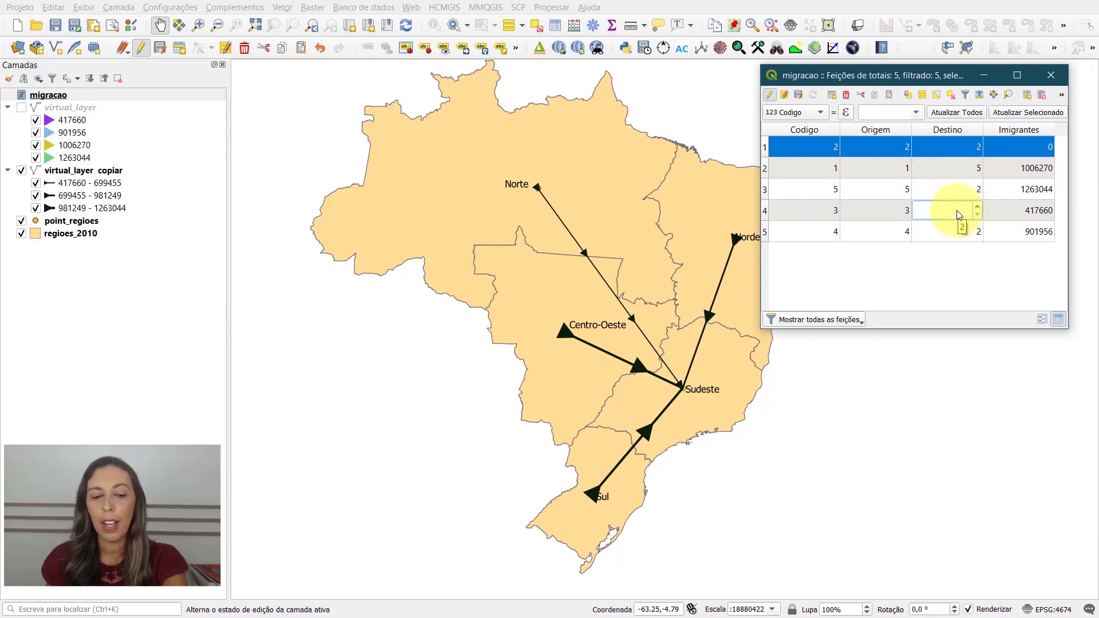
text(1)
double_click(939, 231)
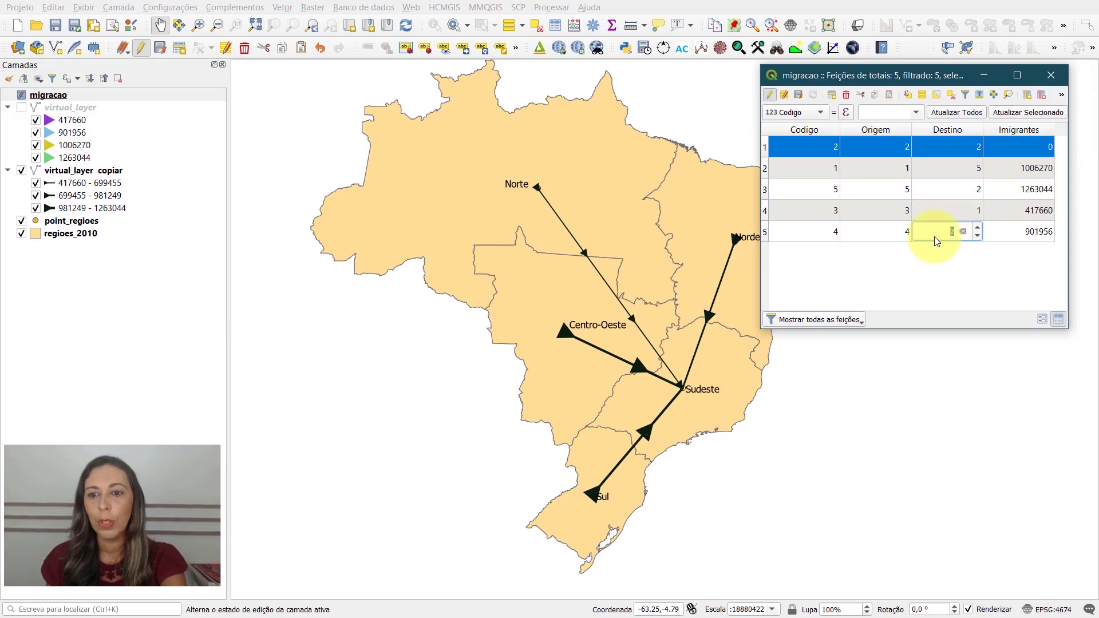
double_click(946, 191)
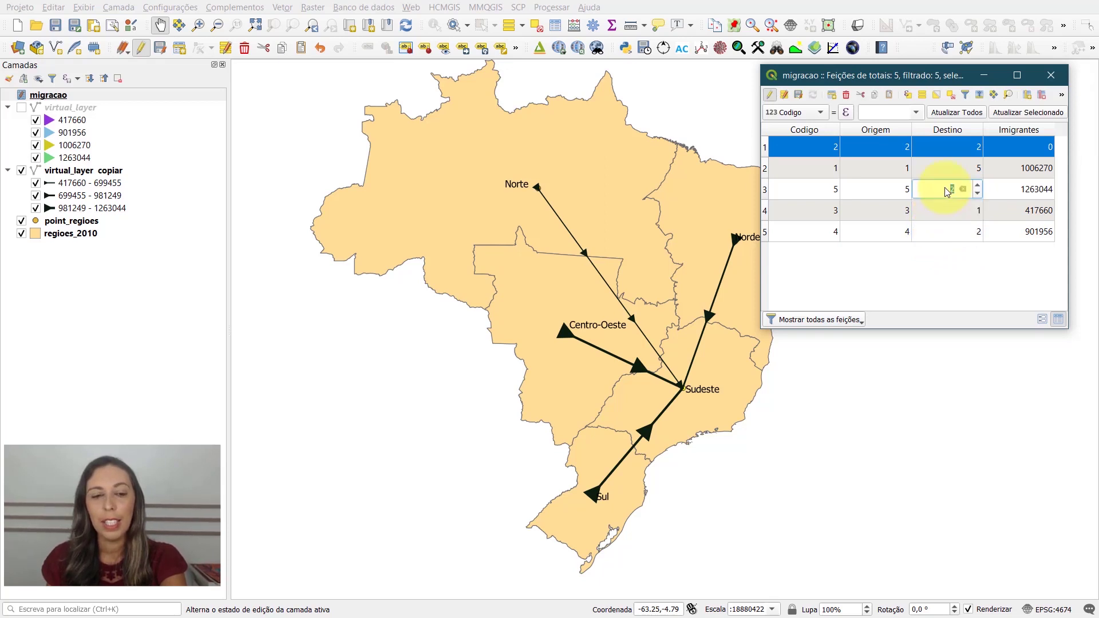
text(3)
key(Return)
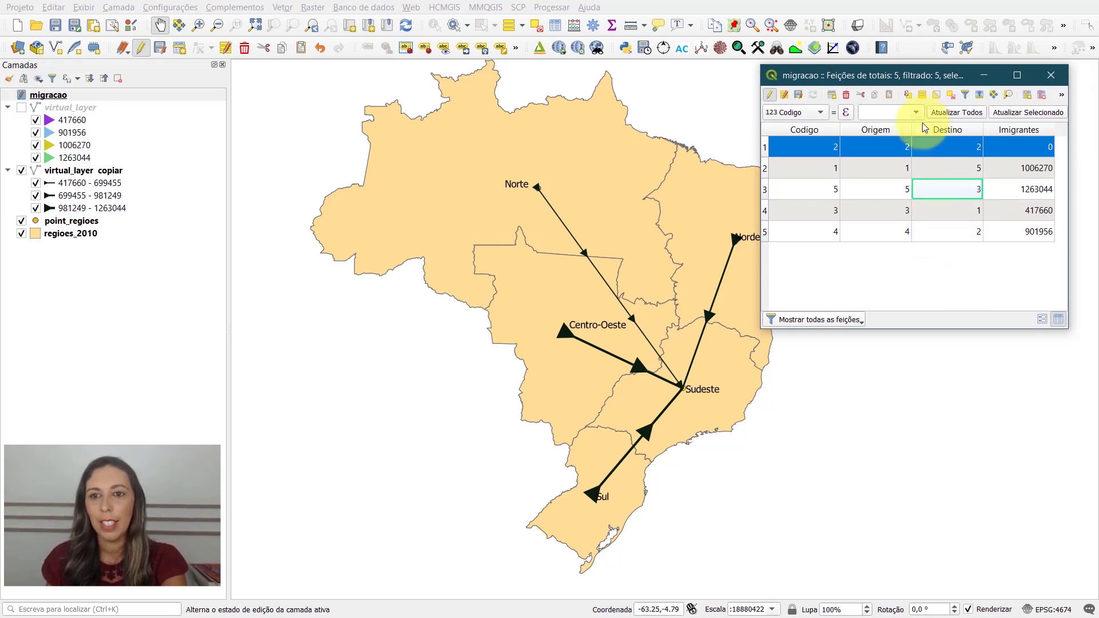
Stop editing migracao, save the changes to the layer and minimize its attribute table
click(770, 95)
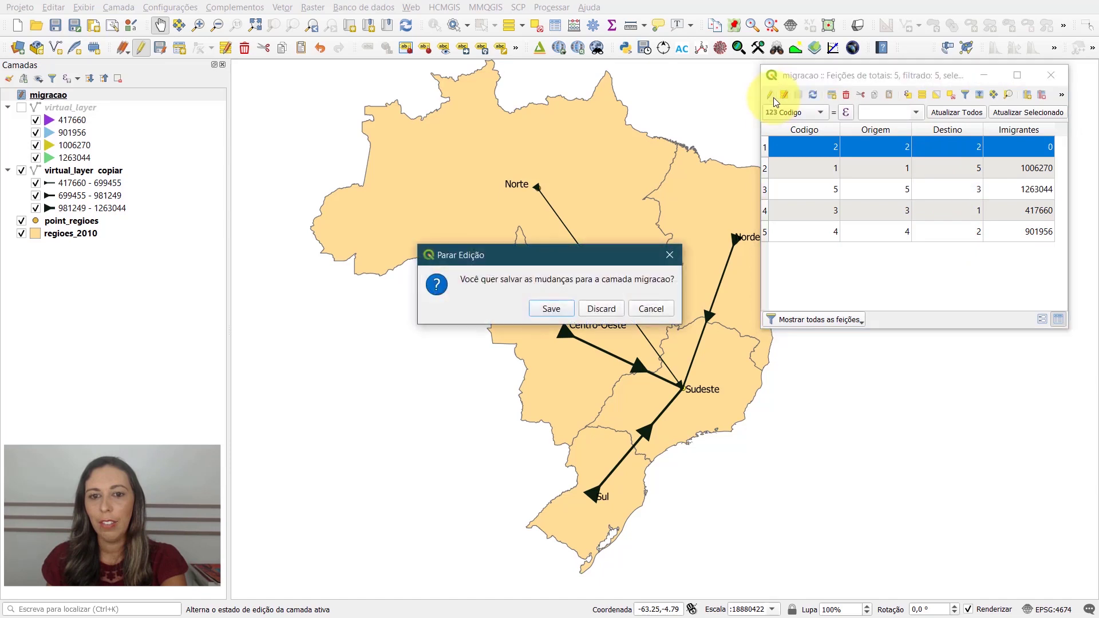
click(551, 309)
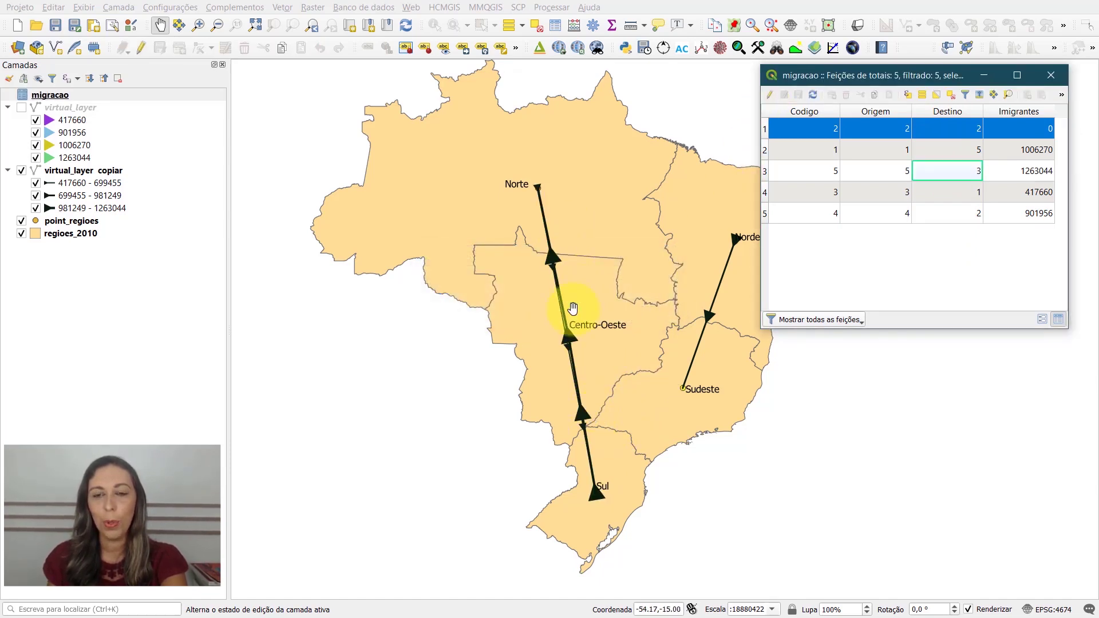
click(983, 75)
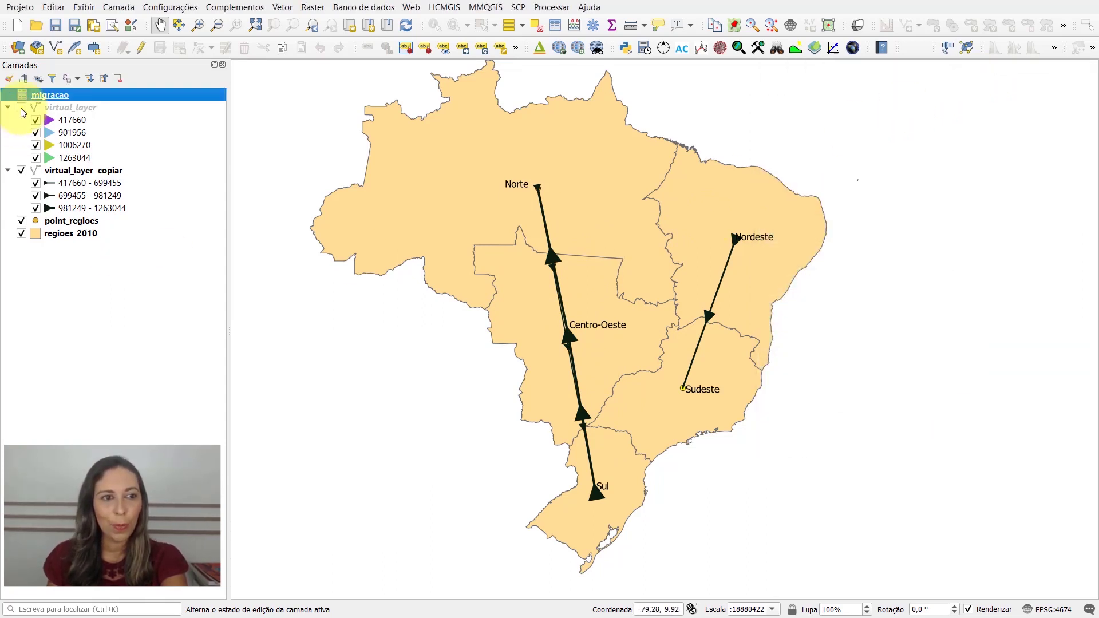
Show virtual_layer instead of its copy on the map and check the Origem and Destino values in the migracao table
click(21, 107)
click(25, 174)
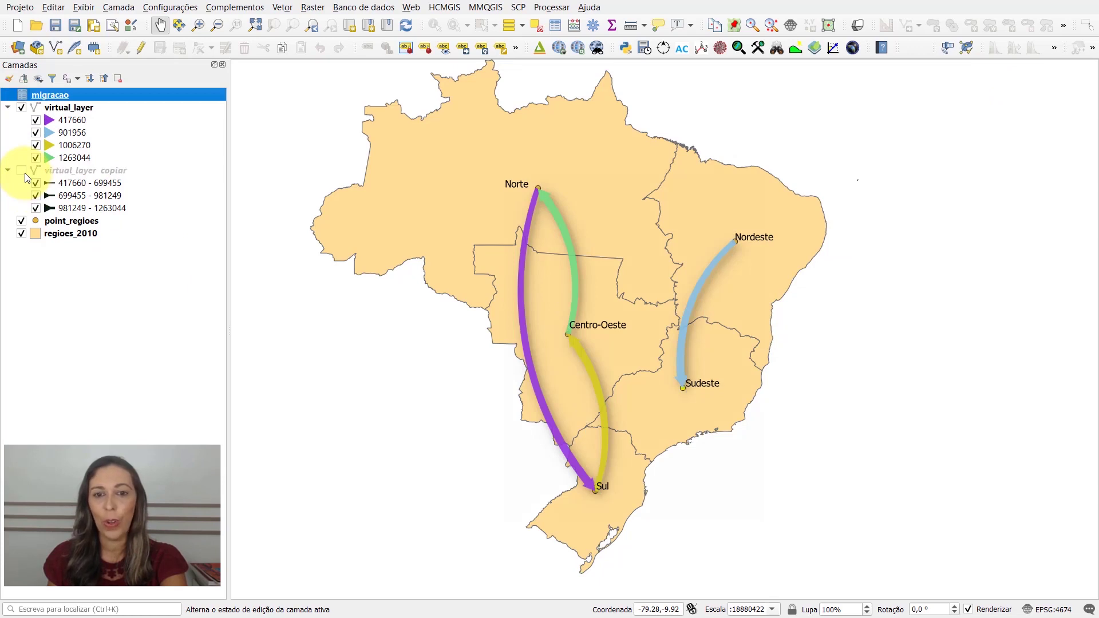
right_click(49, 94)
click(95, 185)
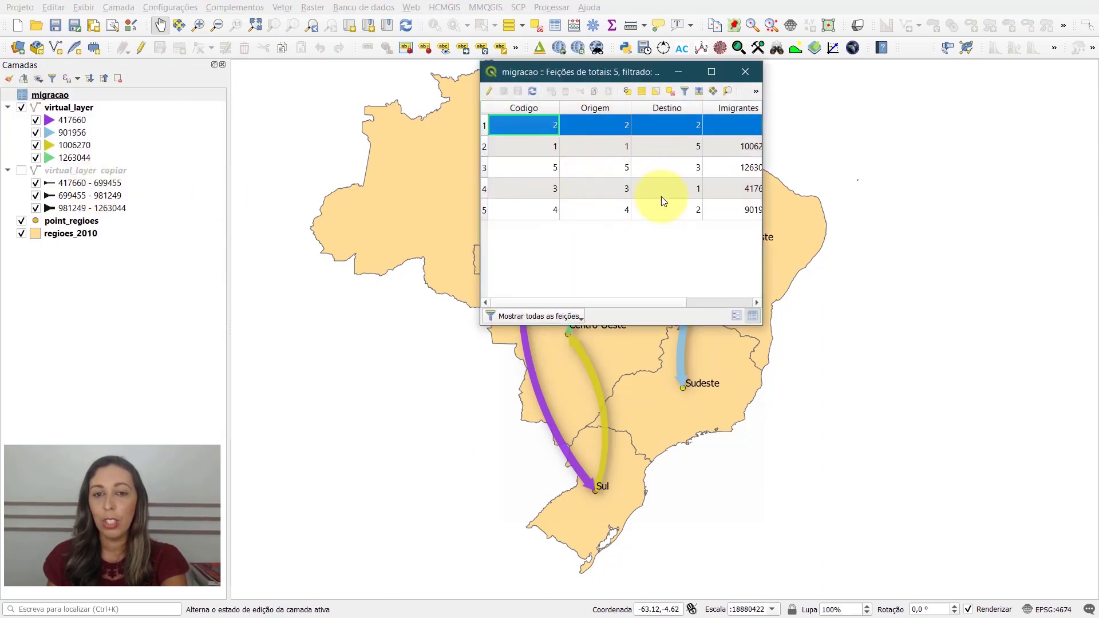
click(679, 71)
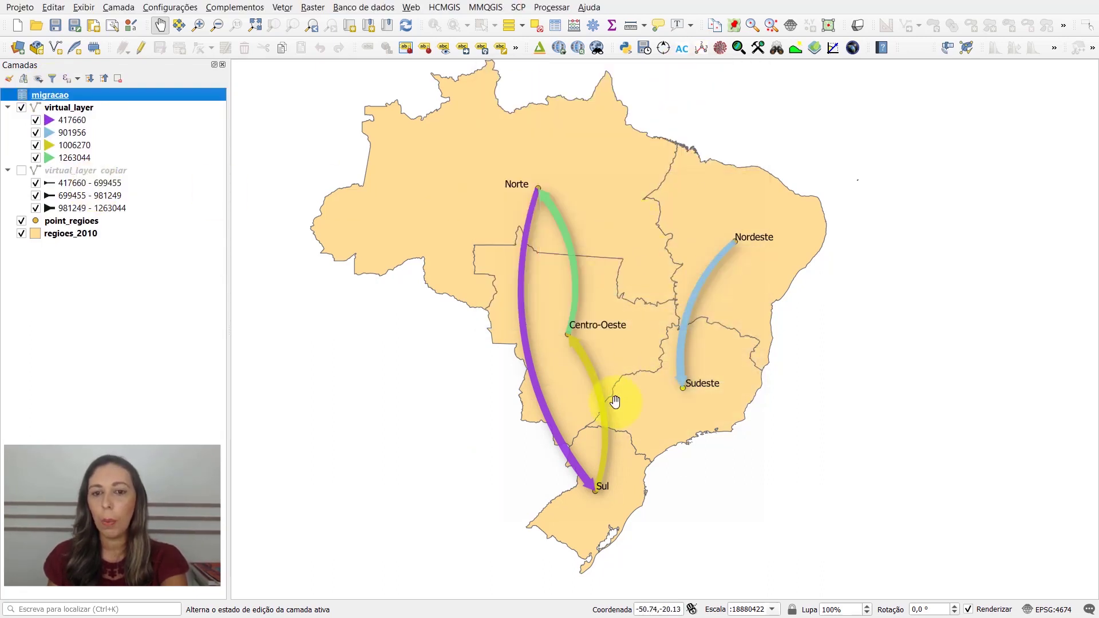